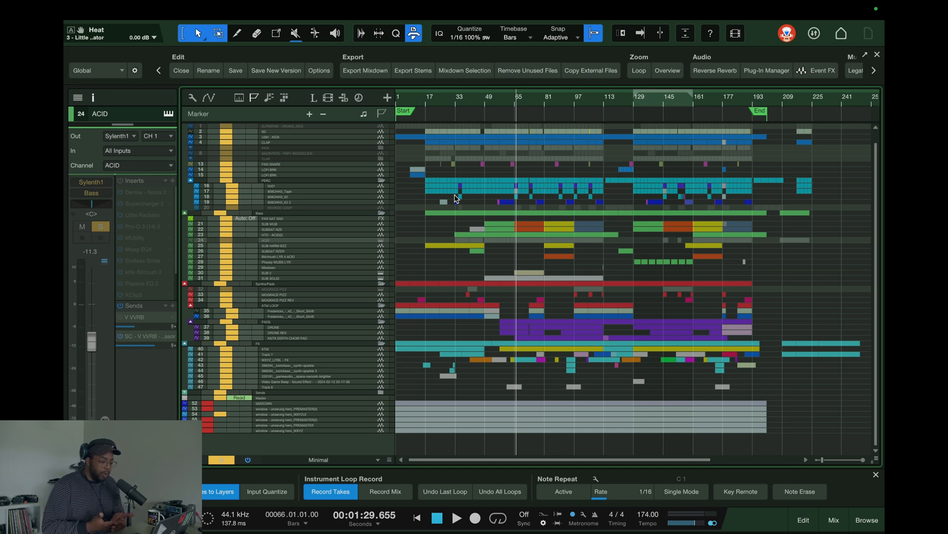
Play the arrangement from bar 41 for about ten bars or more, and stop playback.
scroll(445, 203, "up", 1)
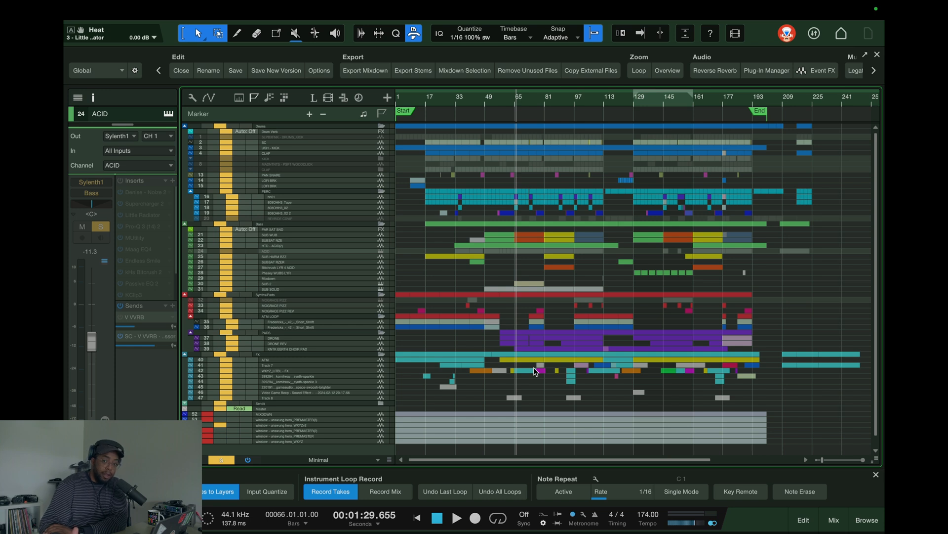
scroll(478, 103, "up", 4)
scroll(478, 103, "up", 1)
left_click(461, 102)
scroll(472, 101, "down", 3)
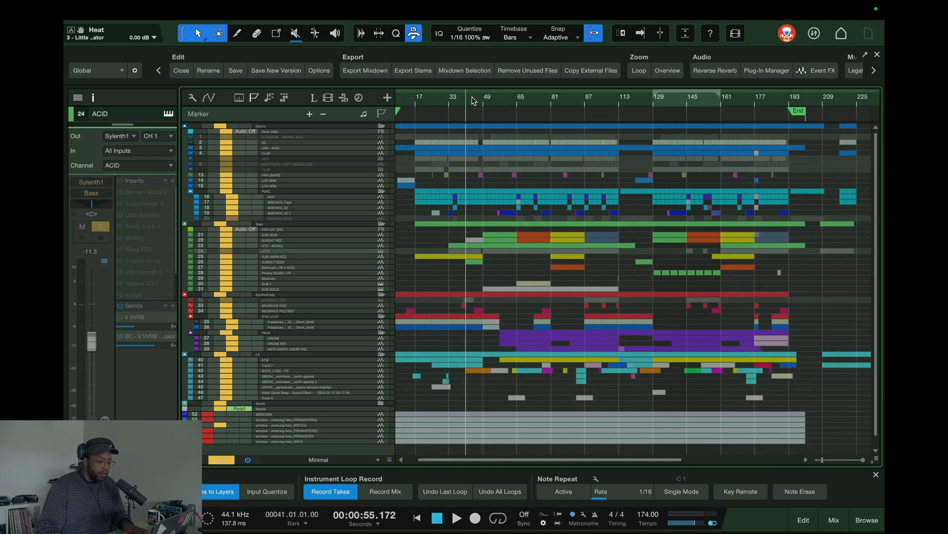
scroll(471, 101, "down", 1)
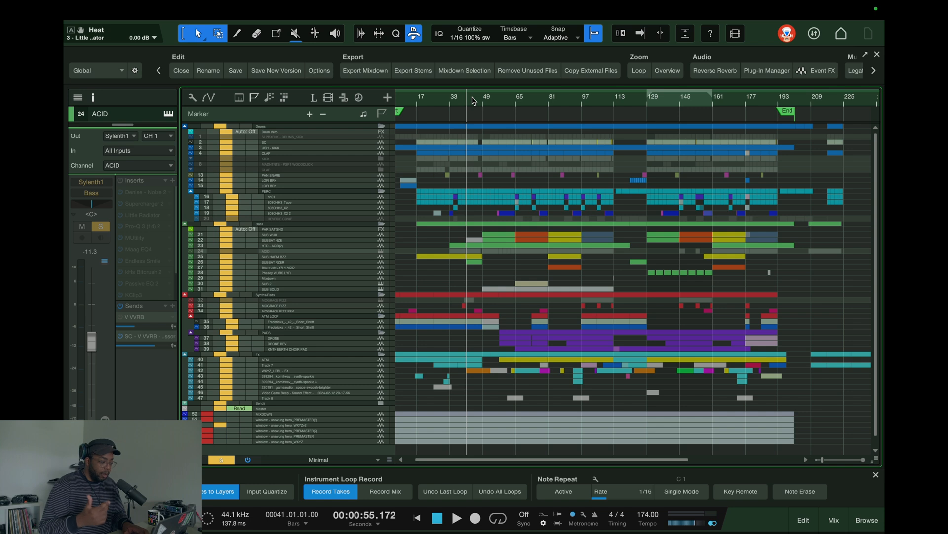
key("space")
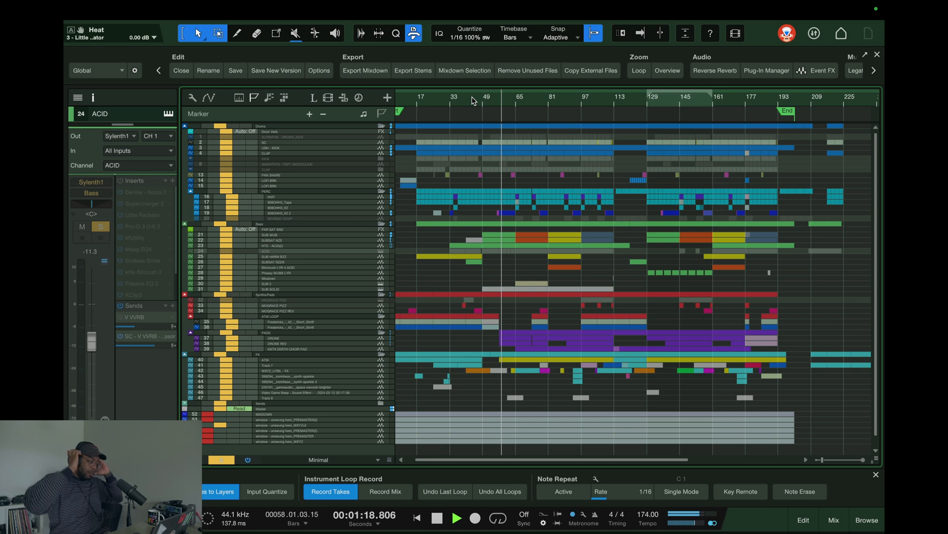
key("space")
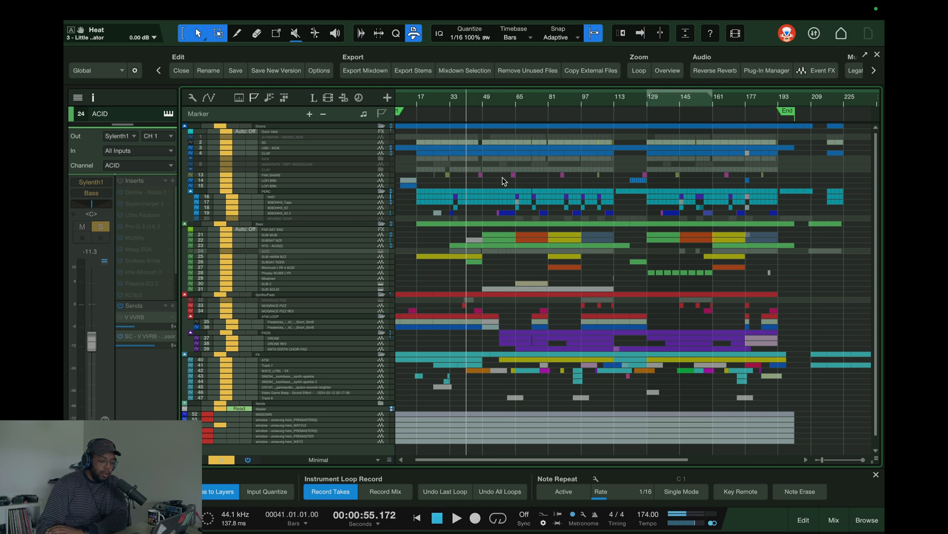
Move the playback position to bar 49, listen to the soloed drum tracks from there, and stop playback.
scroll(619, 98, "down", 3)
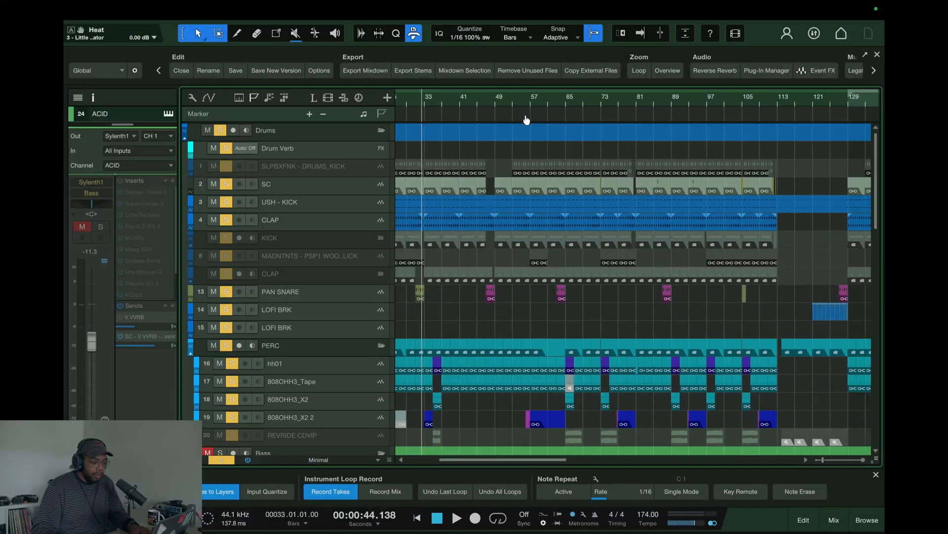
left_click_drag(527, 120, 599, 116)
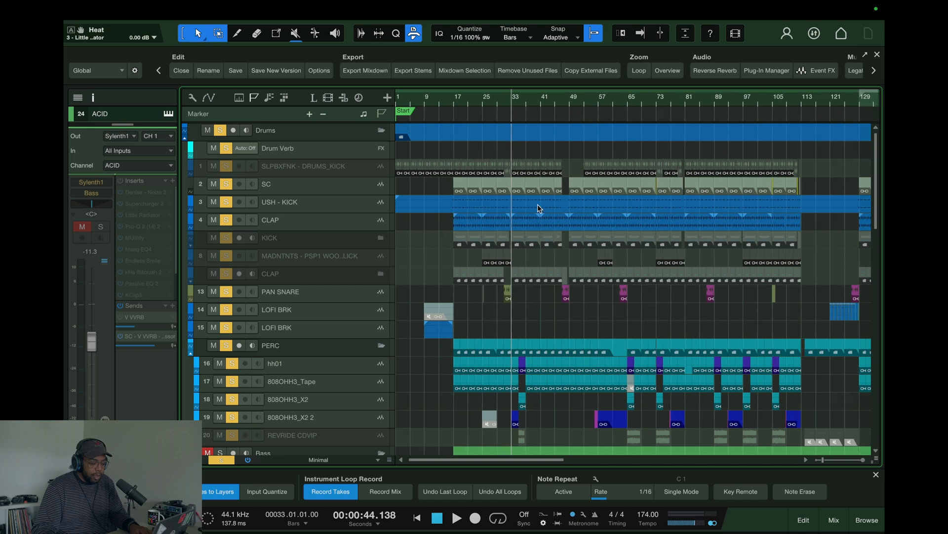
scroll(545, 193, "down", 8)
scroll(537, 217, "up", 2)
left_click(571, 102)
left_click_drag(592, 102, 496, 122)
scroll(474, 178, "up", 8)
scroll(474, 186, "down", 5)
scroll(474, 200, "up", 8)
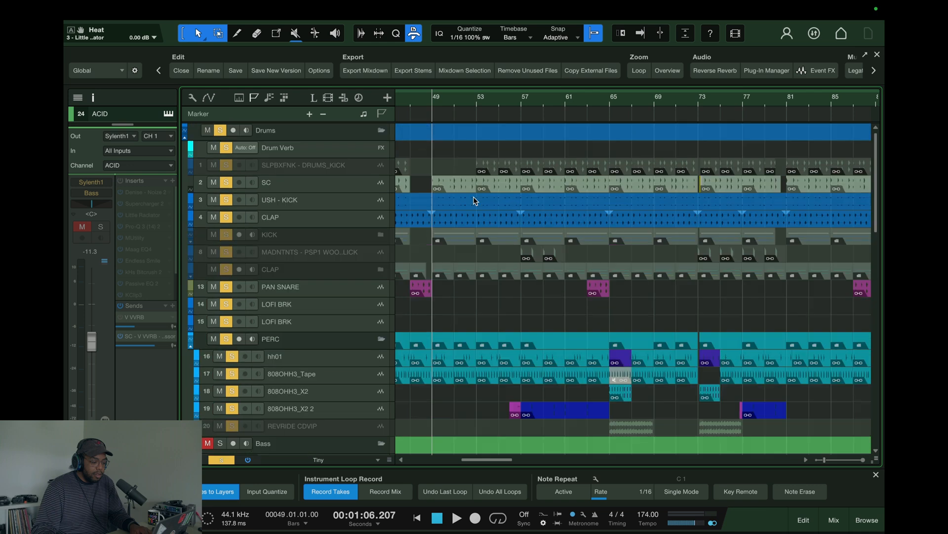
key("space")
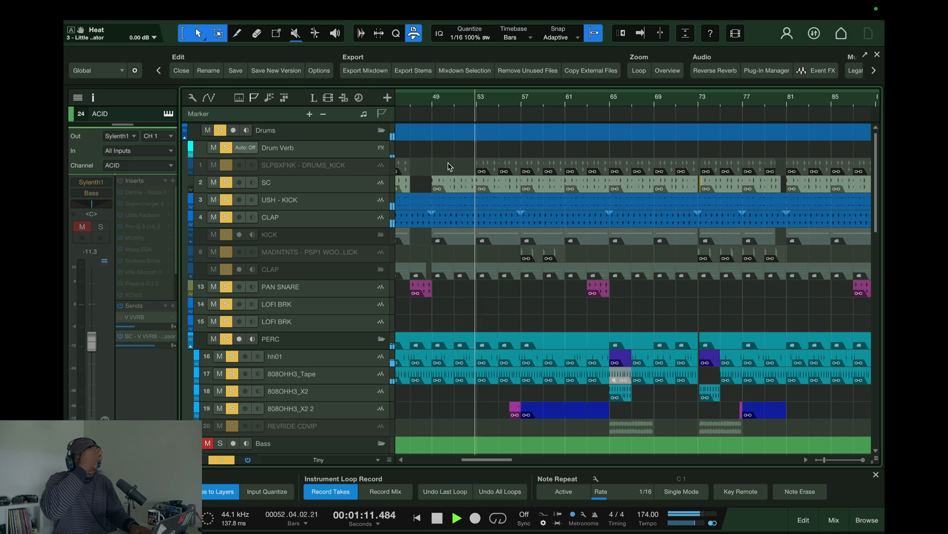
key("space")
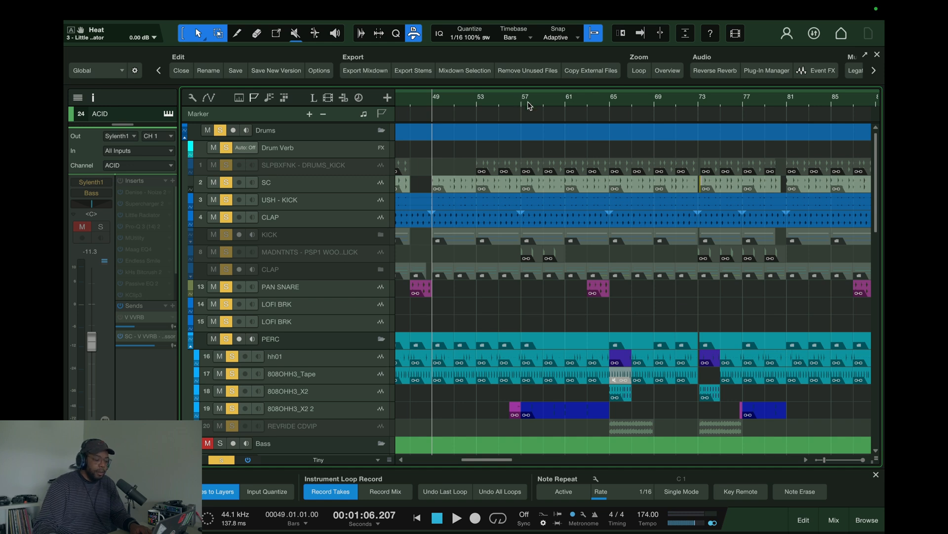
Play the drums from bar 57, jump ahead to bar 63 to hear the hi-hat change at bar 65, and stop playback.
left_click_drag(525, 103, 500, 96)
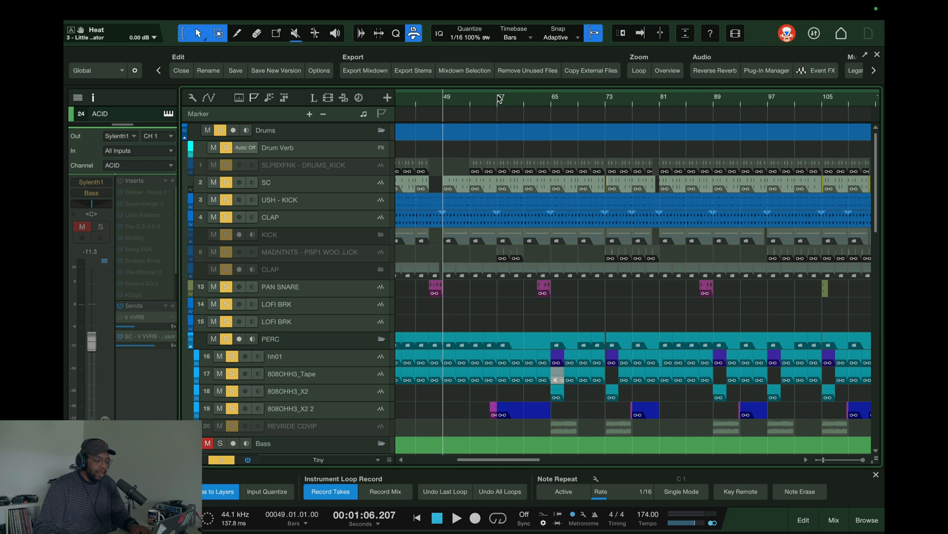
left_click(498, 102)
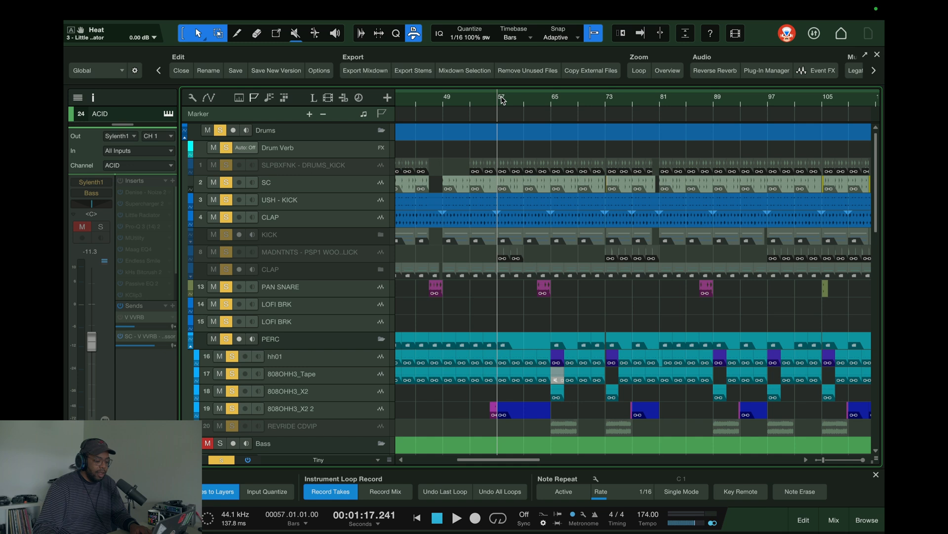
key("space")
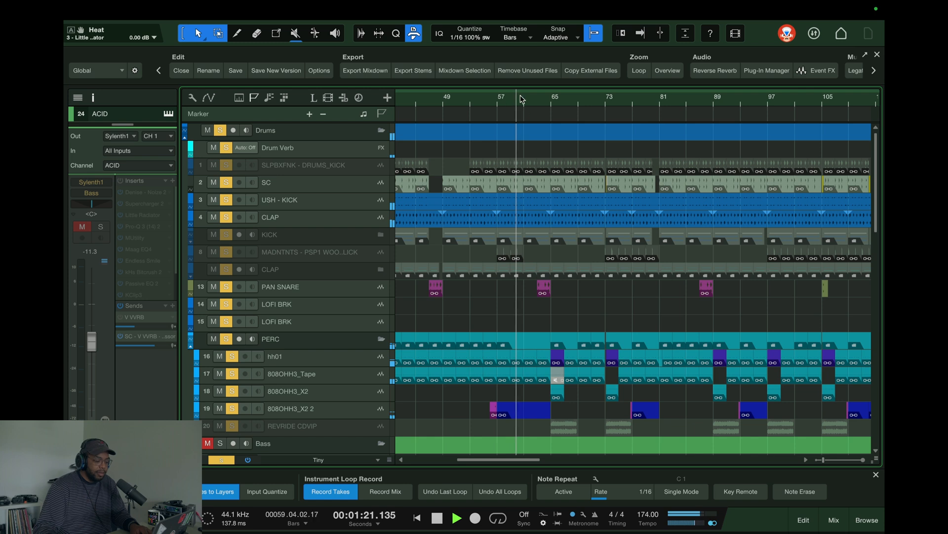
left_click(537, 101)
scroll(546, 103, "up", 2)
scroll(547, 105, "up", 1)
scroll(547, 106, "up", 1)
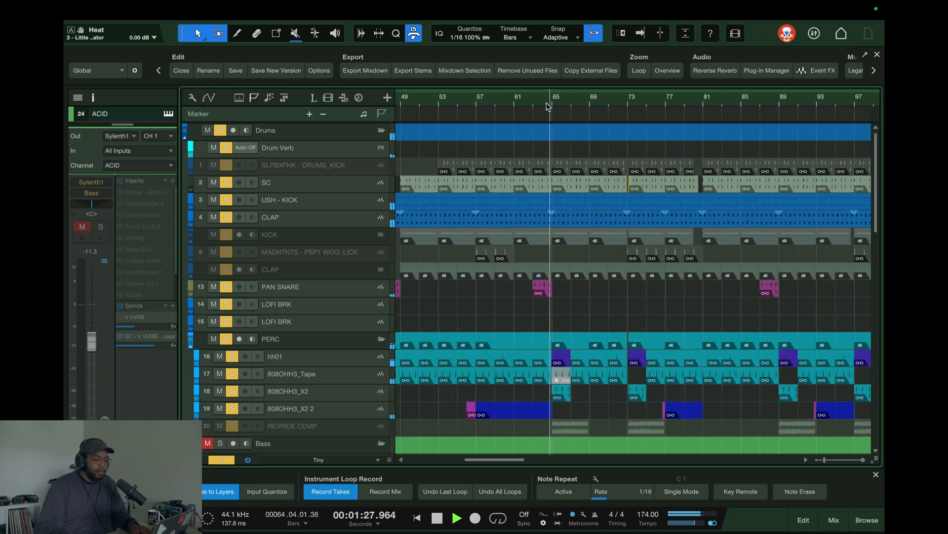
scroll(547, 106, "down", 2)
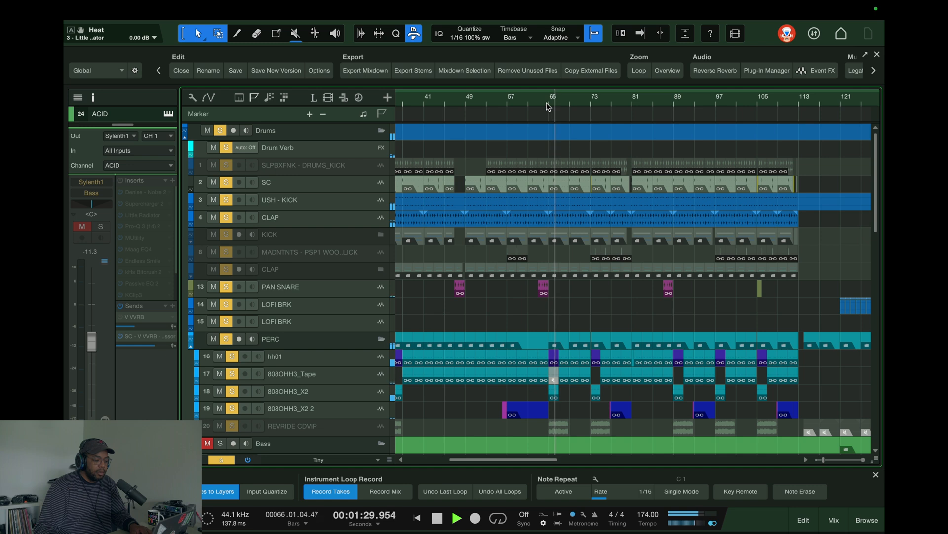
key("space")
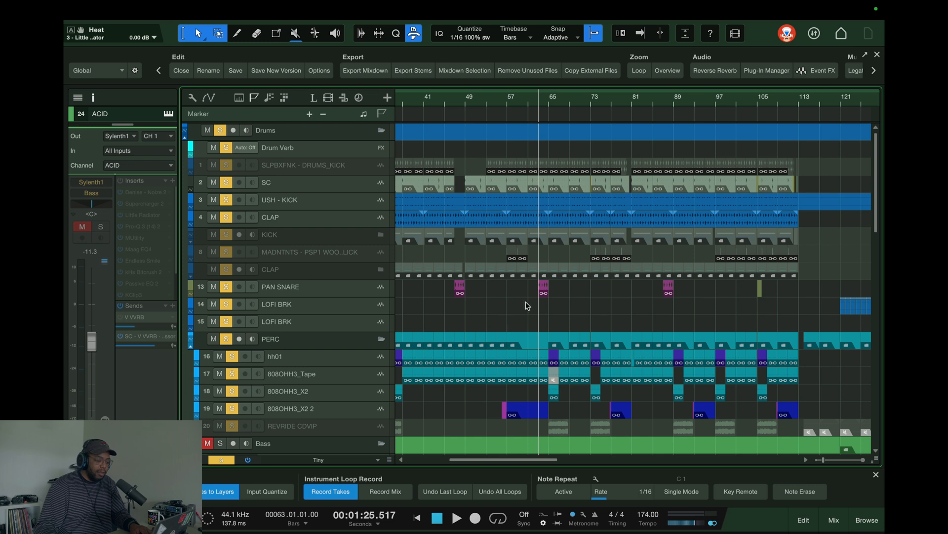
Expand the disabled KICK folder track around bars 39 to 71 to show its layered kick tracks.
scroll(554, 101, "down", 1)
scroll(552, 103, "down", 1)
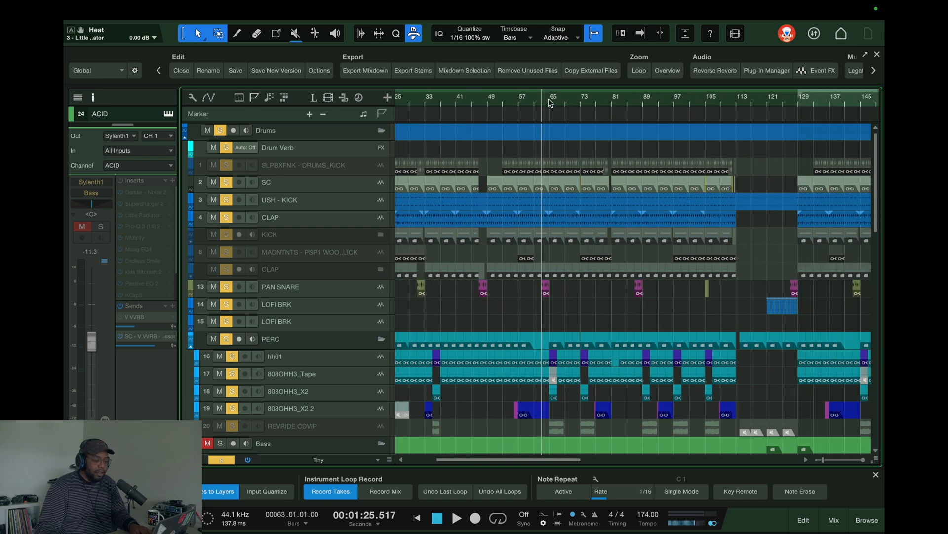
scroll(551, 102, "down", 2)
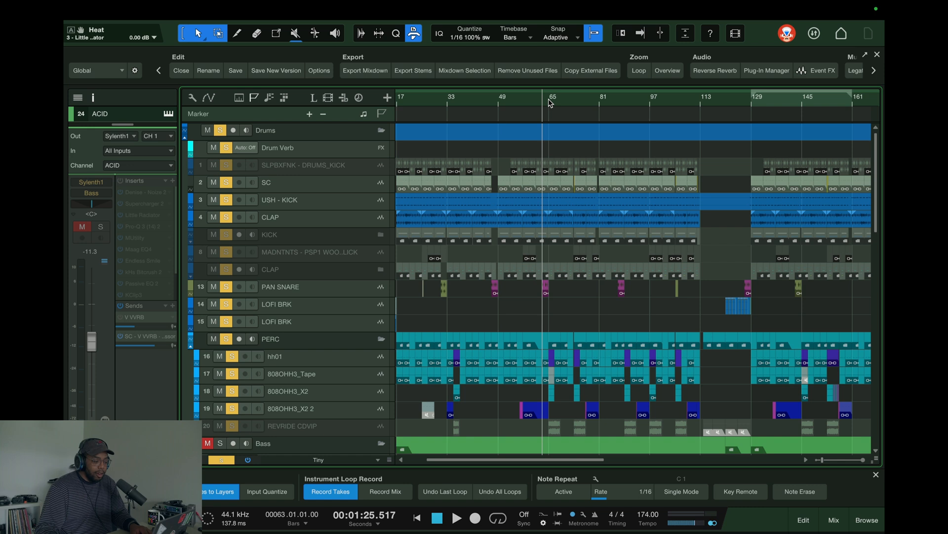
scroll(551, 103, "down", 1)
scroll(499, 99, "up", 3)
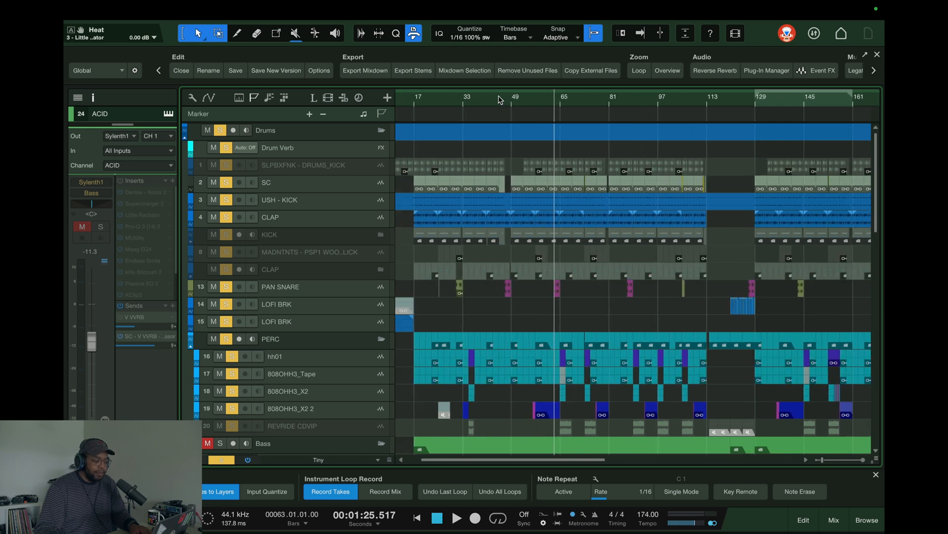
scroll(500, 99, "up", 3)
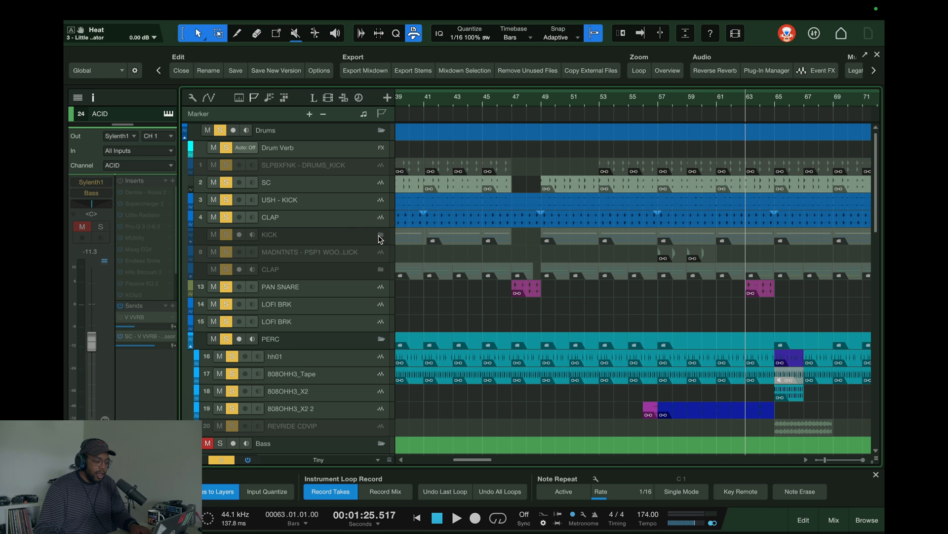
left_click(381, 235)
left_click_drag(344, 263, 341, 274)
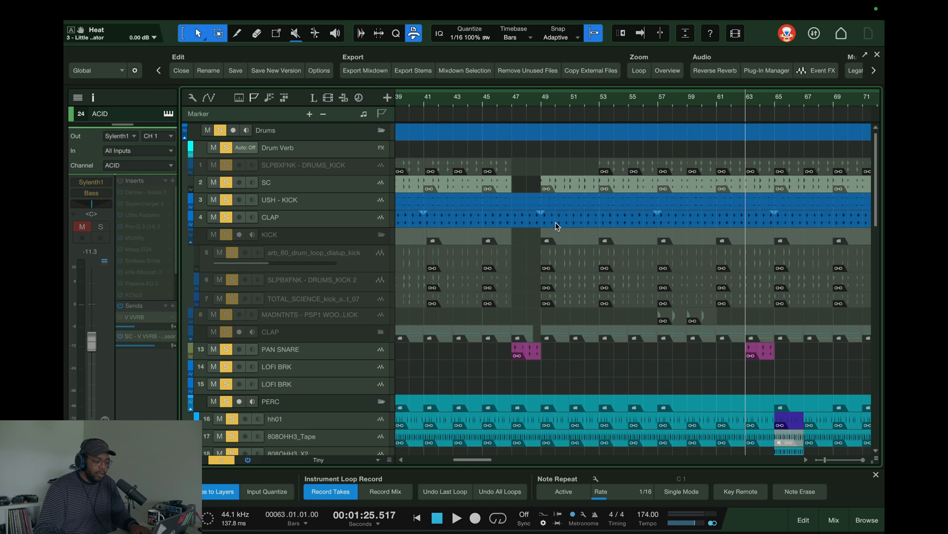
Inspect the SLPBXFNK - DRUMS_KICK 2 and TOTAL_SCIENCE kick layers, and collapse the KICK folder.
left_click_drag(594, 99, 595, 103)
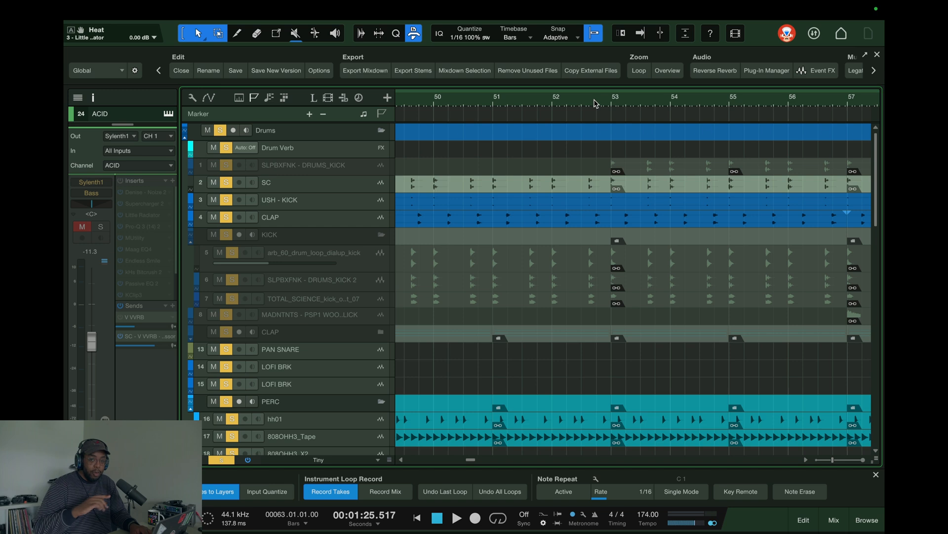
scroll(598, 104, "down", 5)
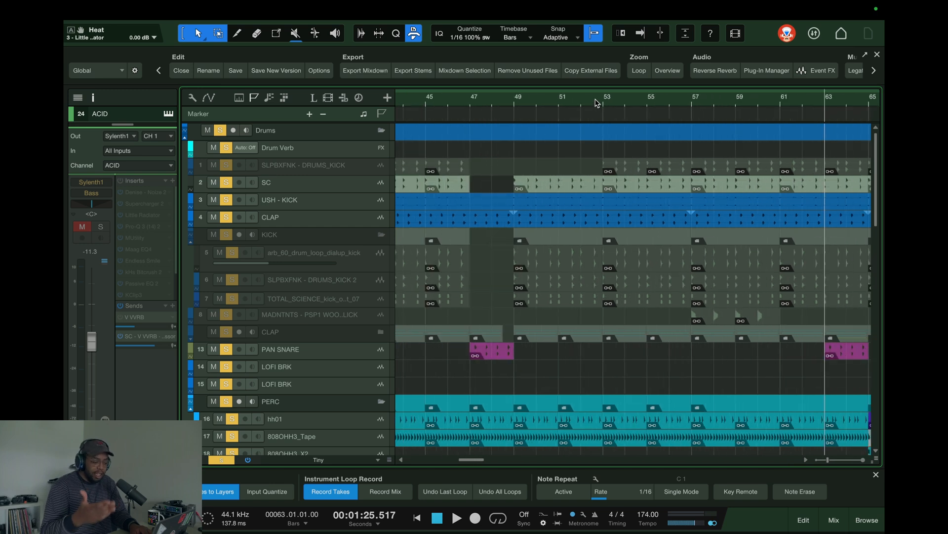
left_click(348, 282)
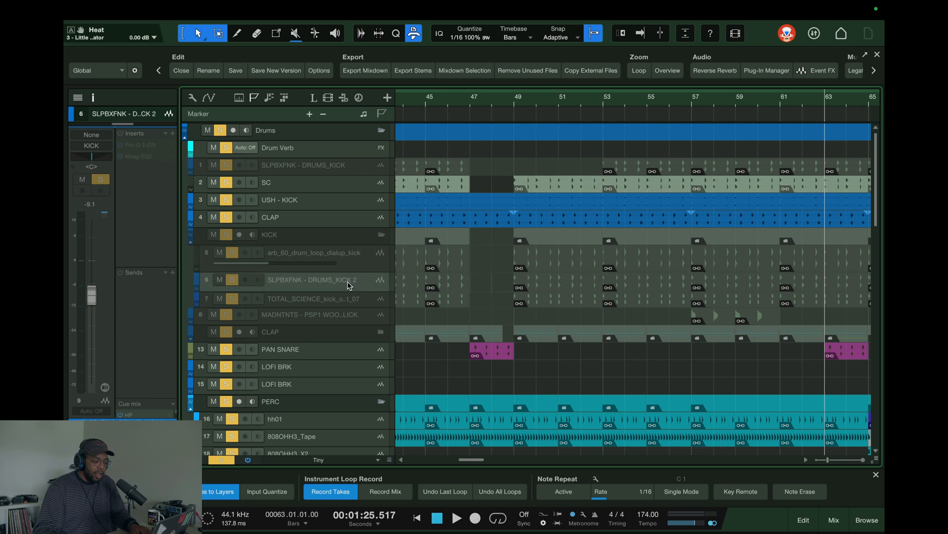
left_click(349, 302)
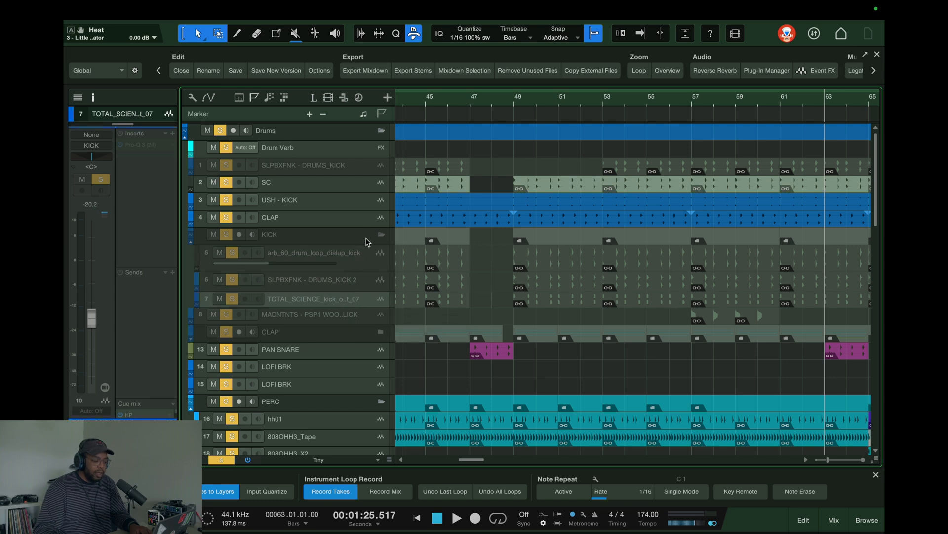
mouse_move(293, 290)
left_mouse_down()
mouse_move(289, 311)
mouse_move(295, 293)
left_mouse_up()
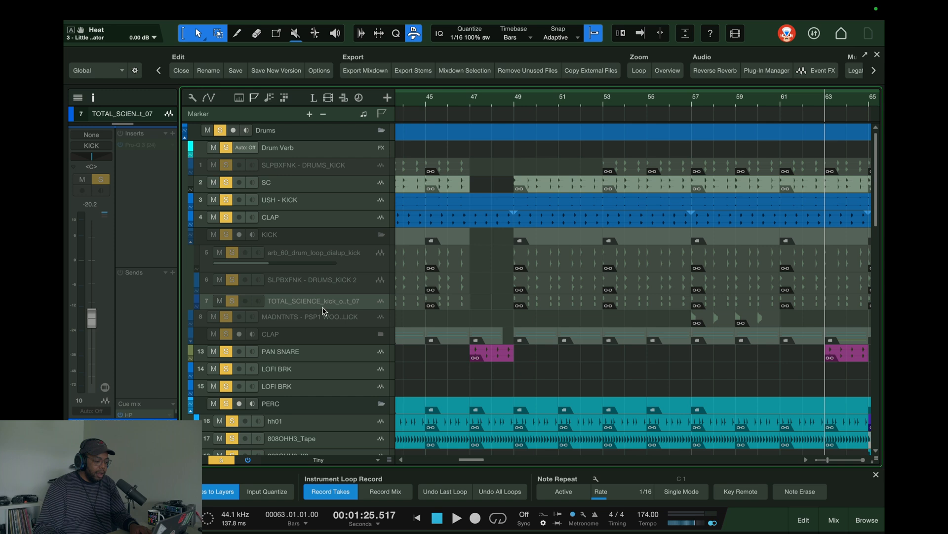
left_click(380, 237)
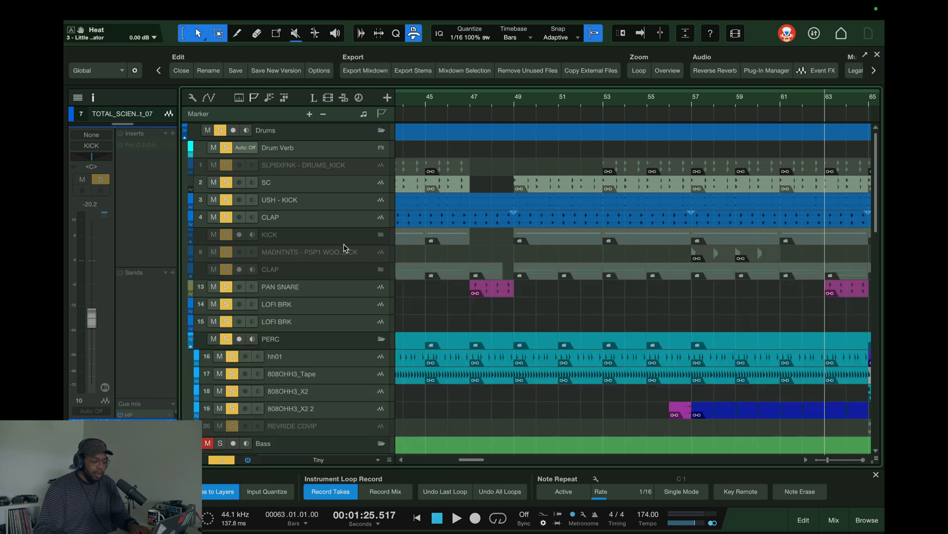
Solo the USH - KICK track on its own, play it from bar 49, and stop playback.
left_click(274, 204)
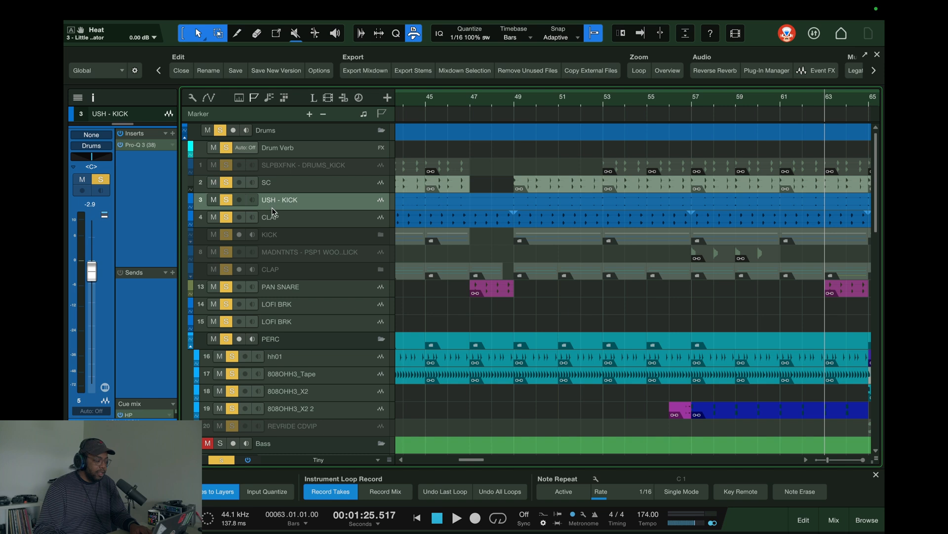
left_click(515, 102)
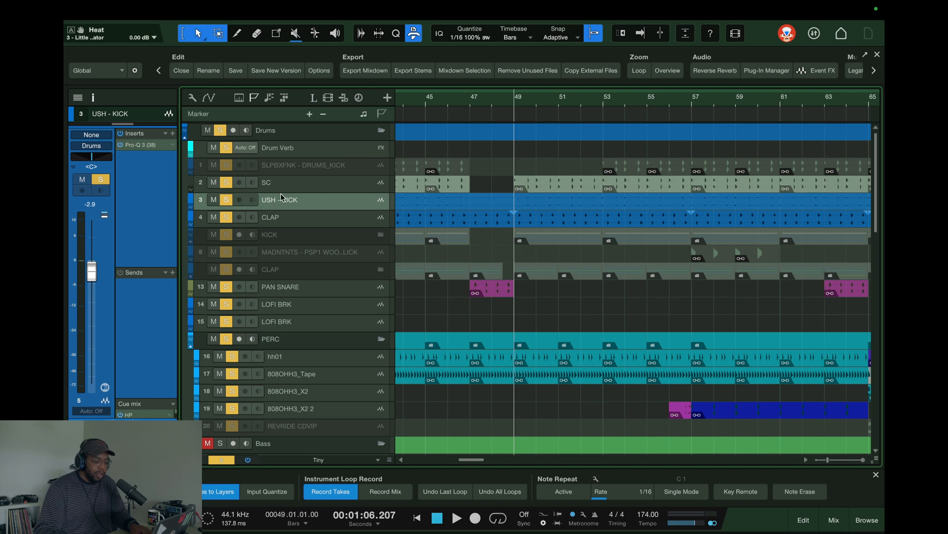
left_click(227, 199)
key("space")
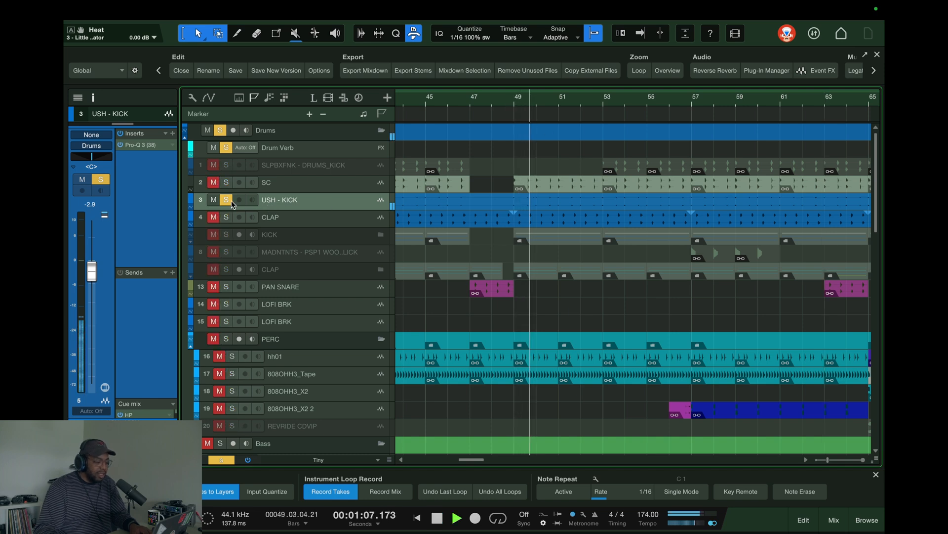
key("space")
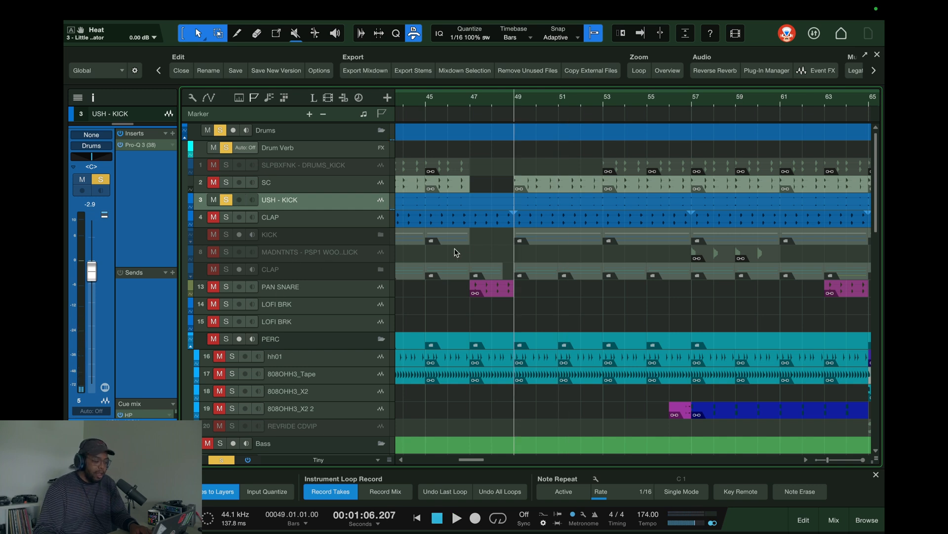
Expand the disabled CLAP folder track to inspect its layered claps, and collapse it again.
left_click(379, 270)
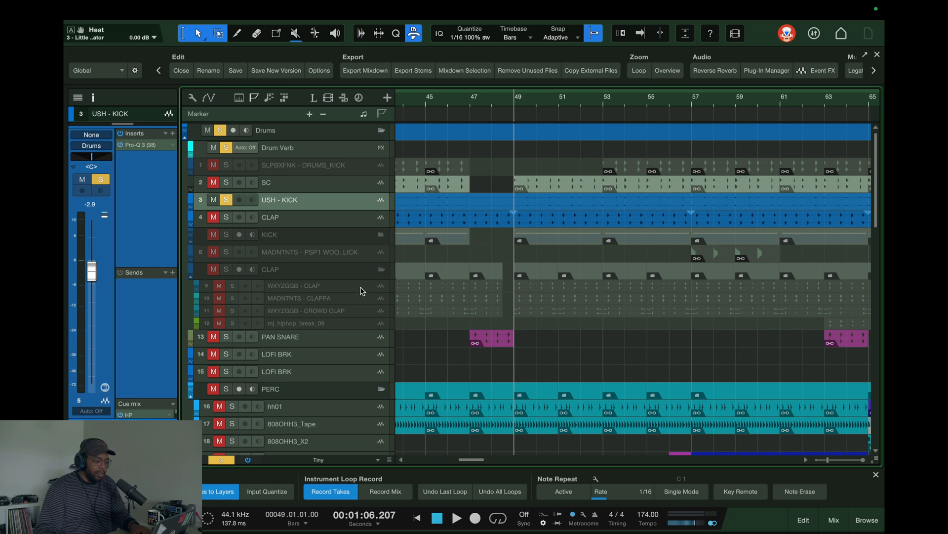
left_click(381, 269)
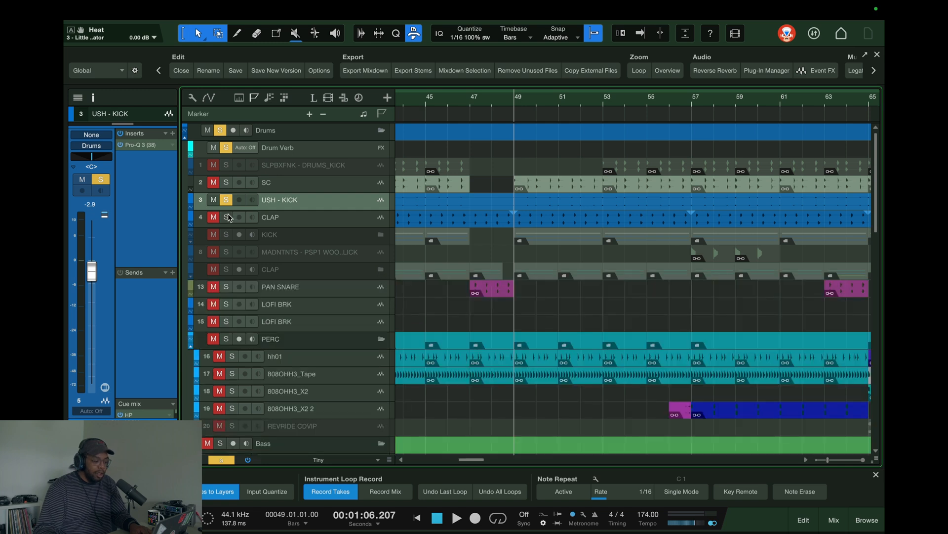
Audition the soloed CLAP track from bar 49, replay it with the SC and USH - KICK tracks soloed too, and stop playback.
key("space")
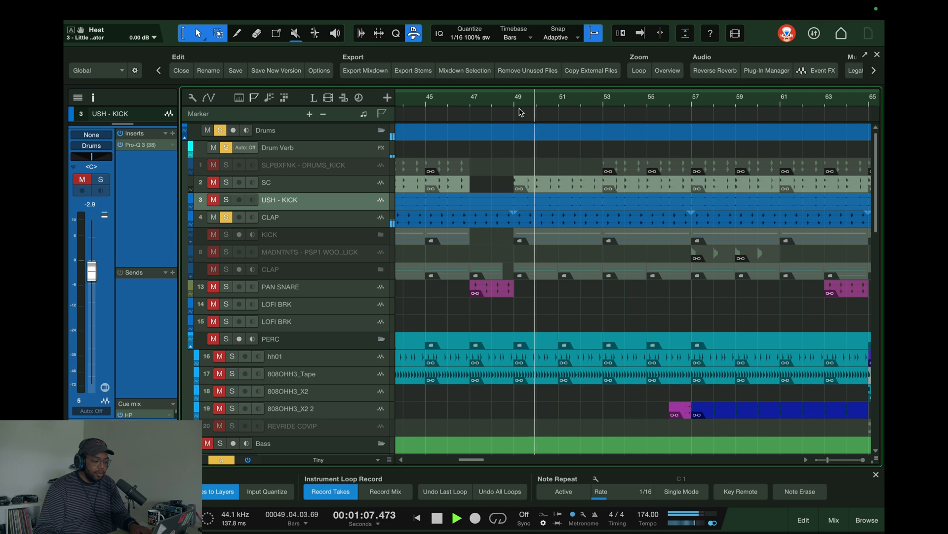
scroll(519, 102, "down", 5)
scroll(567, 100, "up", 3)
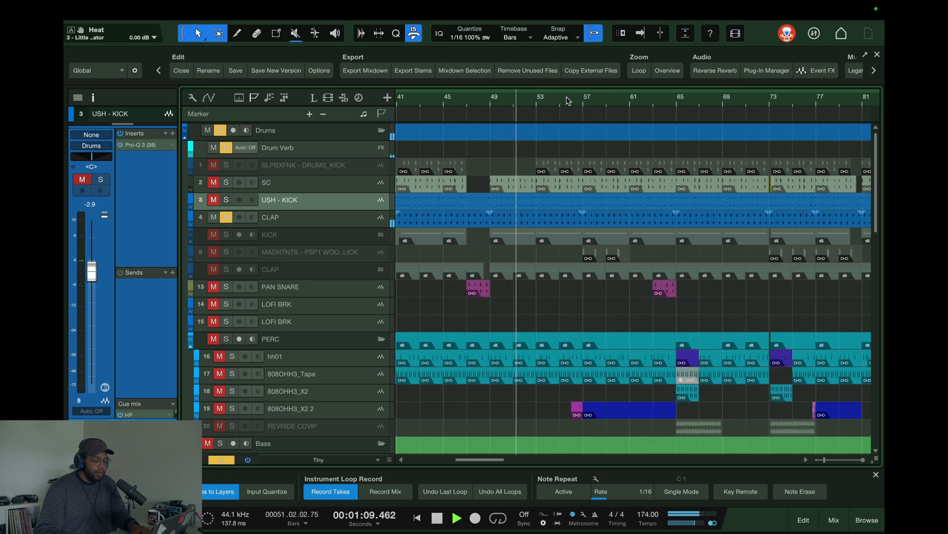
key("space")
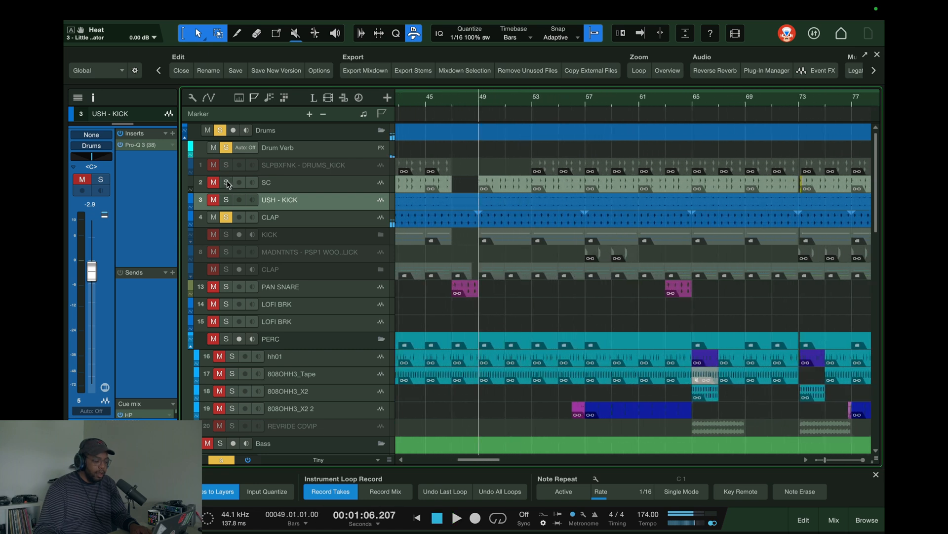
key("space")
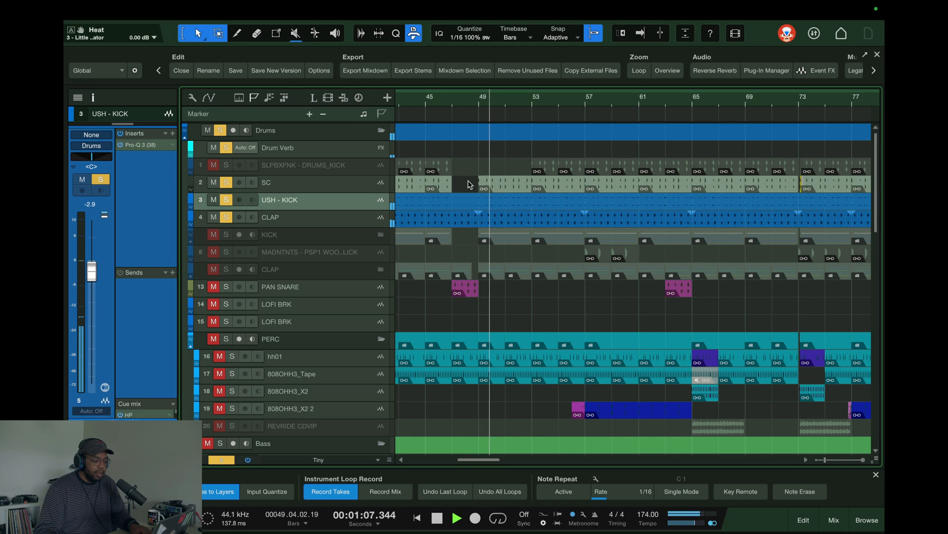
key("space")
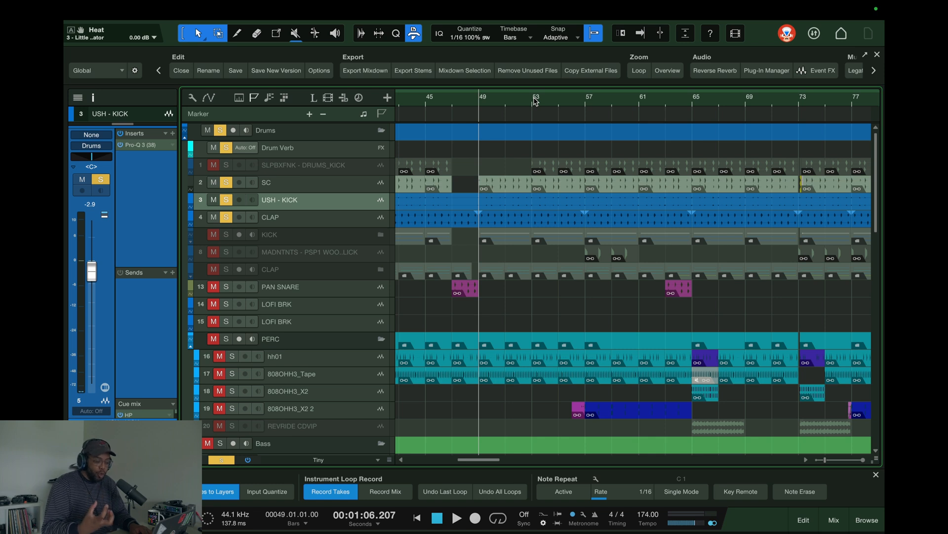
Solo the PERC folder, select its hh01 track, and play hh01 and 808OHH3_Tape together from bar 49.
scroll(464, 193, "down", 2)
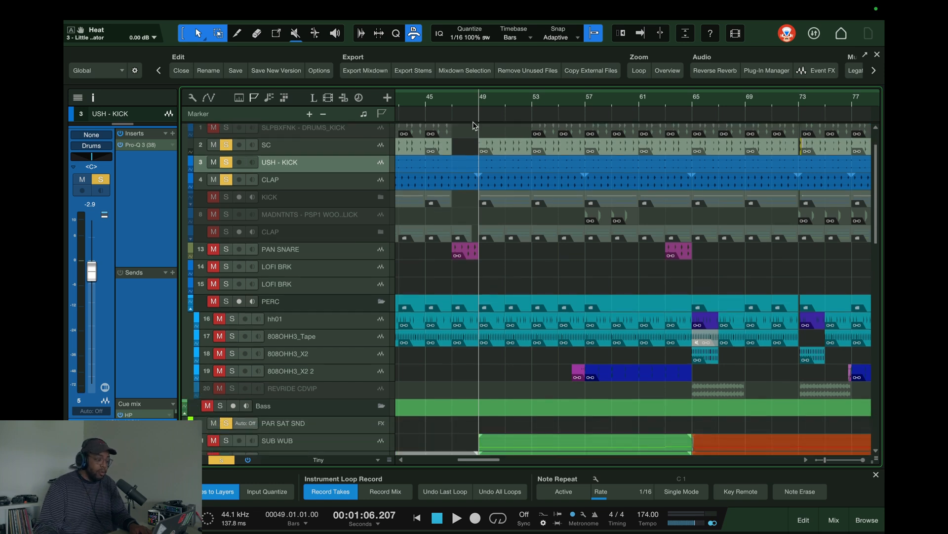
left_click(226, 301)
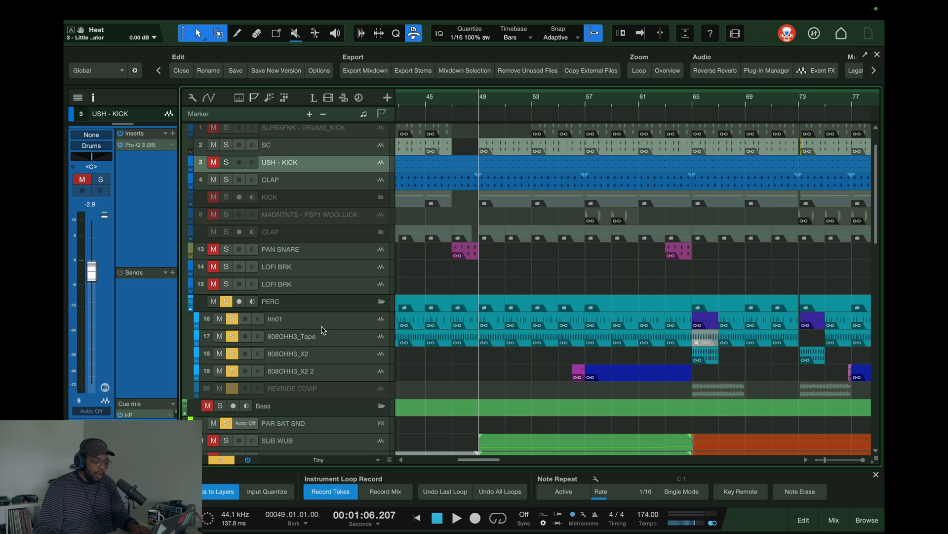
left_click(317, 326)
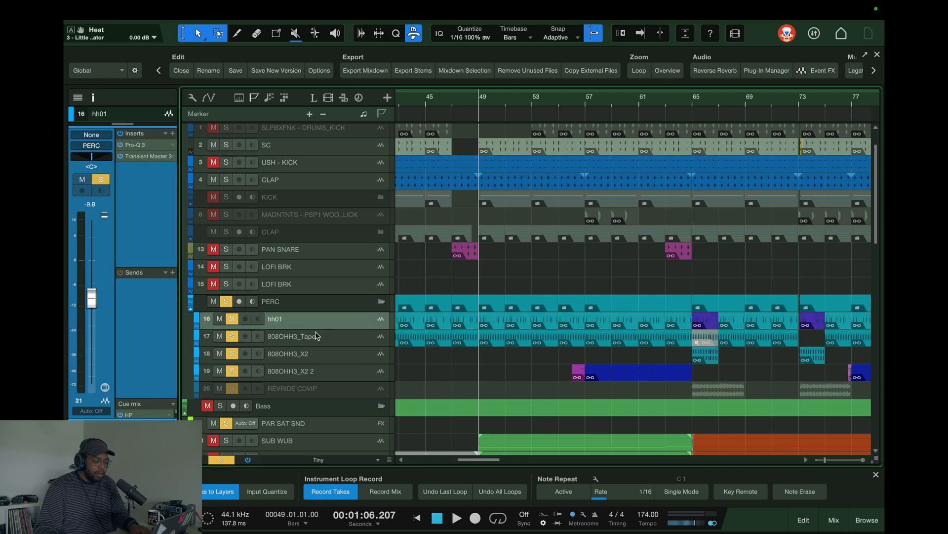
scroll(510, 106, "up", 2)
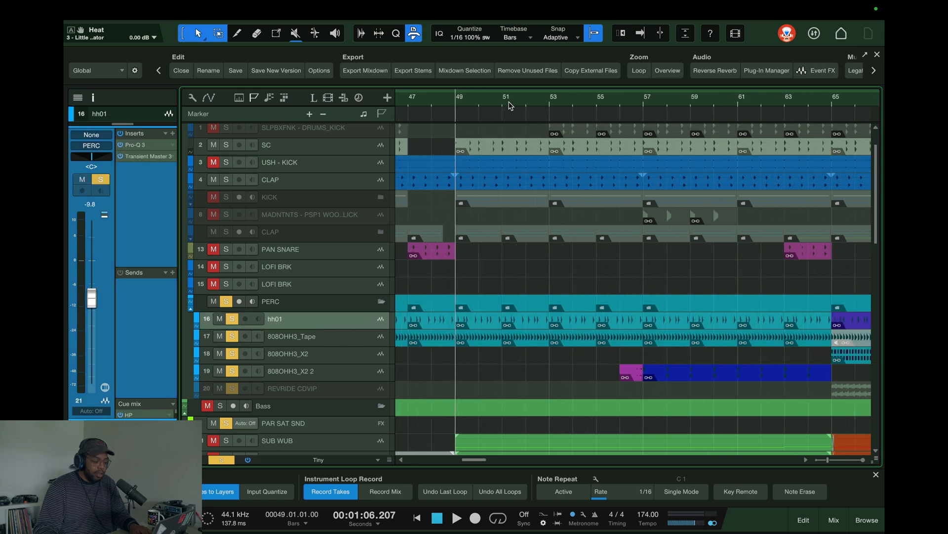
left_click(232, 337)
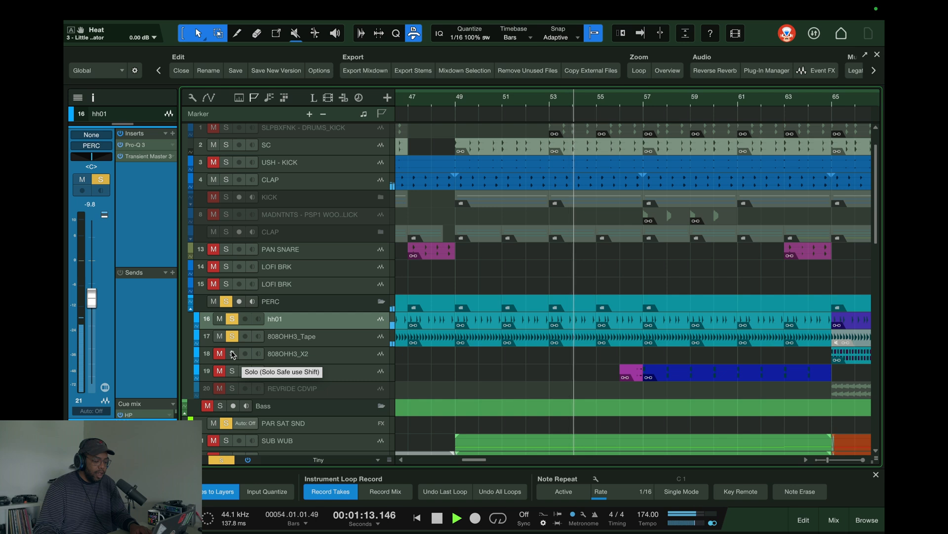
Isolate the 808OHH3_Tape hi-hat, restart playback from bar 49 with that track selected, and stop.
left_click(232, 319)
key("space")
key("space")
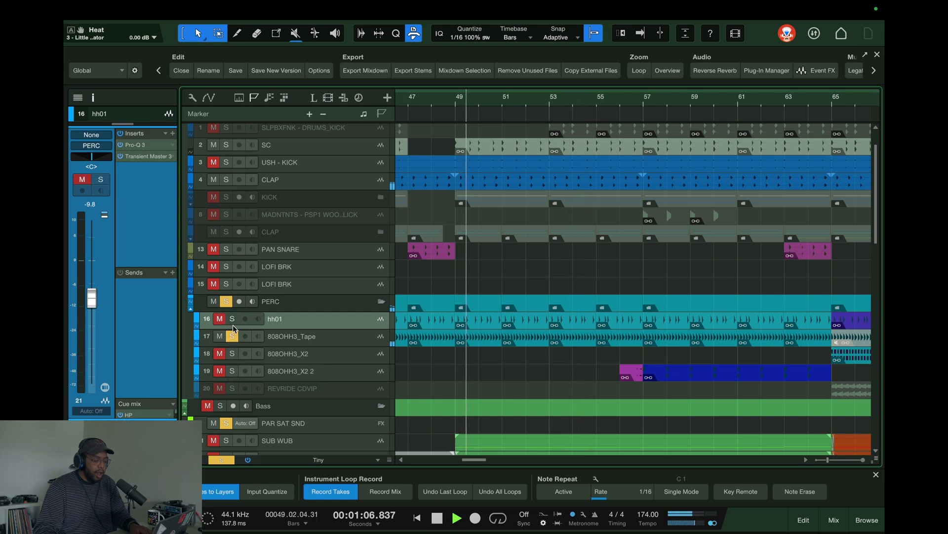
left_click(283, 338)
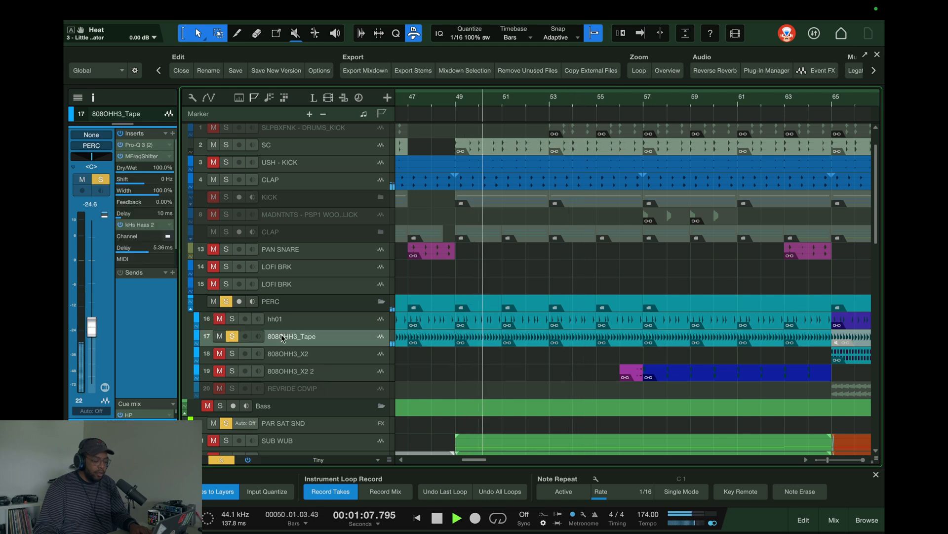
key("space")
Solo hh01 on its own from bar 49, add 808OHH3_Tape to the solo during playback, and stop.
left_click(232, 320, "alt")
key("space")
left_click(232, 337)
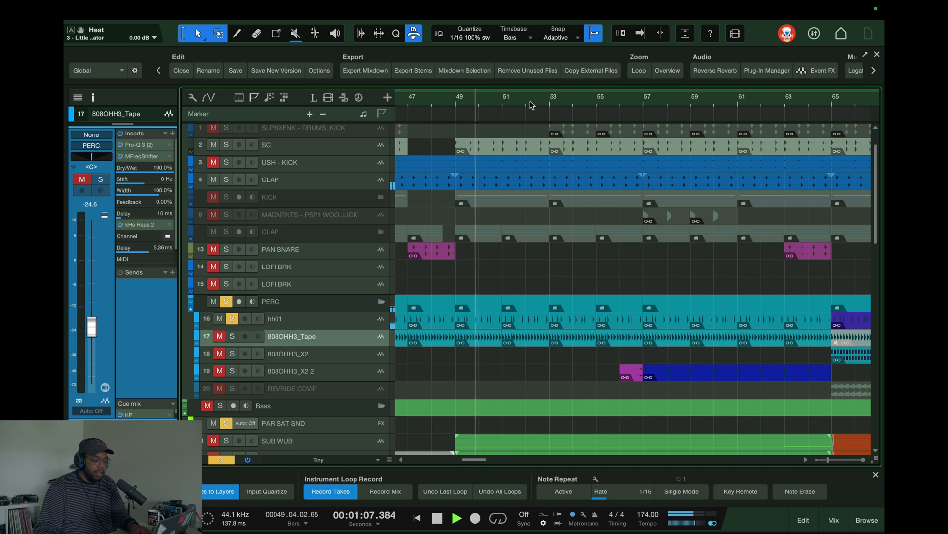
scroll(474, 101, "down", 5)
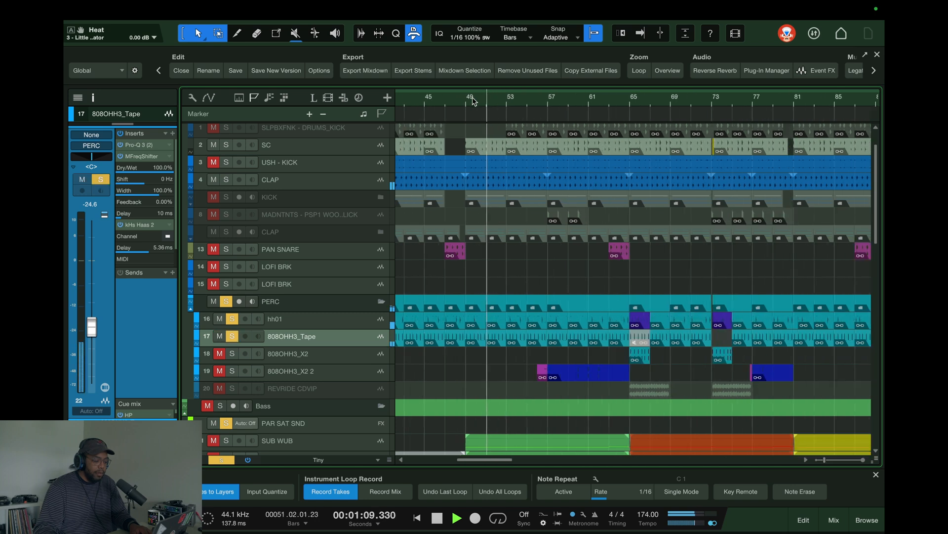
scroll(514, 101, "up", 8)
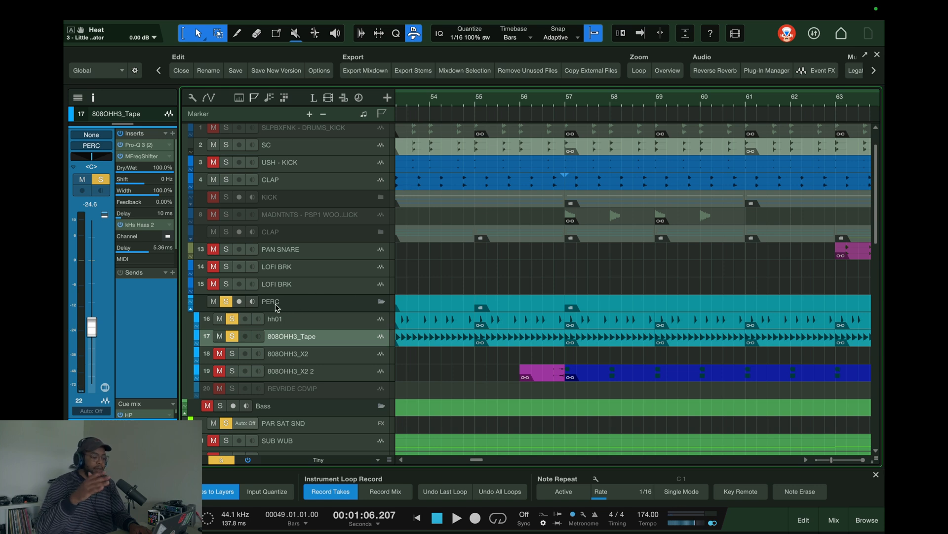
Move the playback position to bar 65, audition the 808OHH3_X2 track soloed on its own, and select it.
scroll(500, 102, "down", 5)
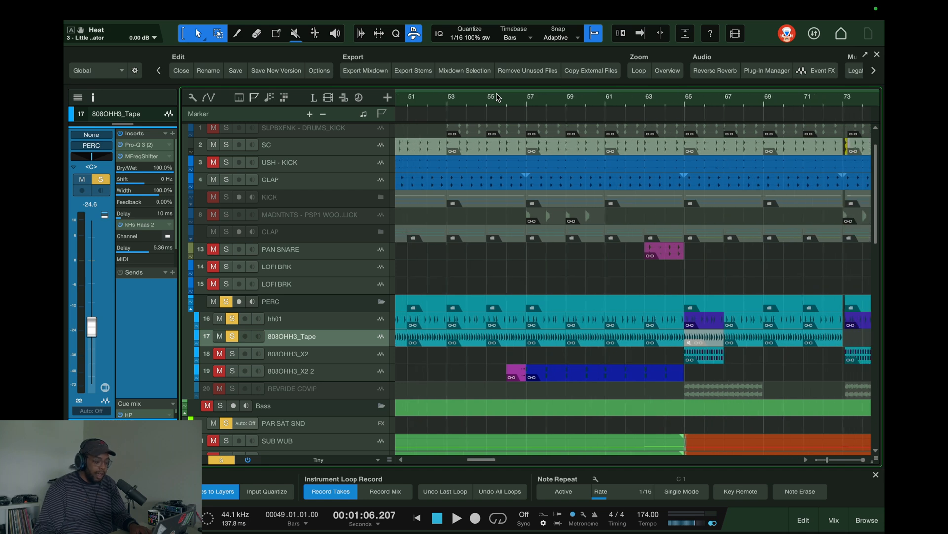
left_click(685, 102)
scroll(746, 105, "up", 8)
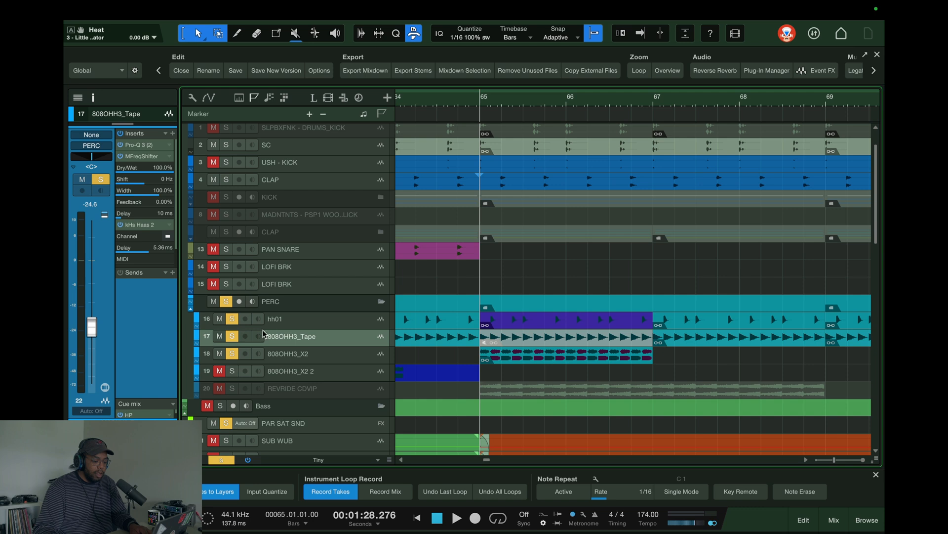
key("space")
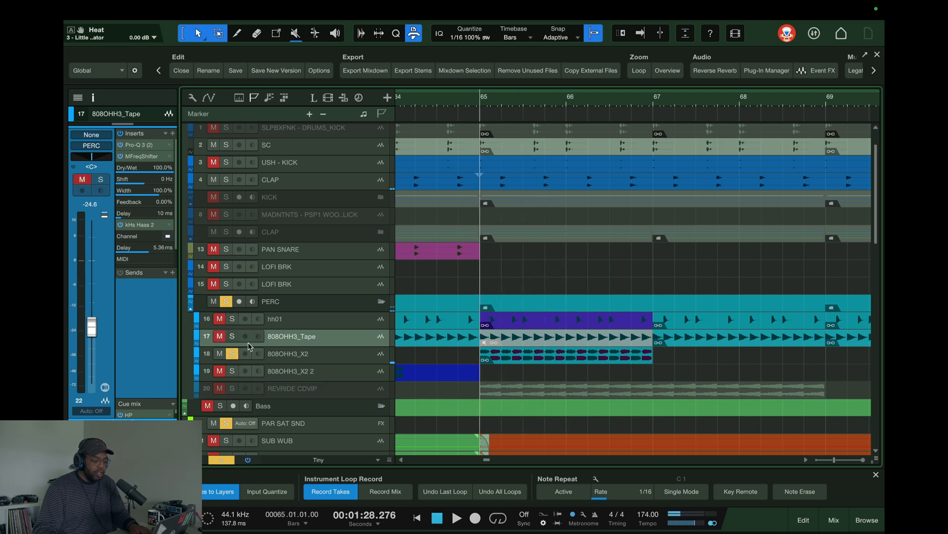
left_click(277, 352)
key("space")
key("space")
Solo hh01, 808OHH3_Tape and 808OHH3_X2 together, play them from bar 65, and stop playback.
left_click_drag(232, 319, 231, 349)
key("space")
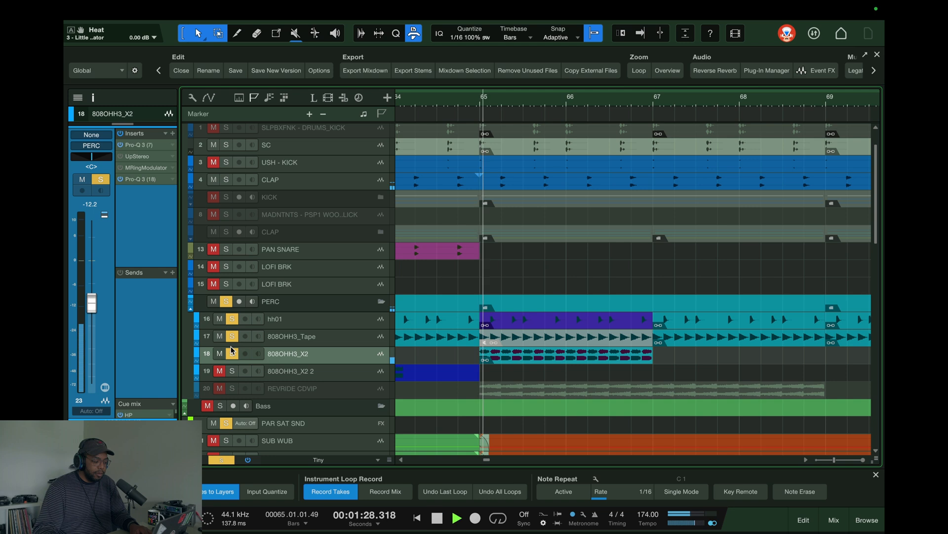
scroll(542, 102, "down", 4)
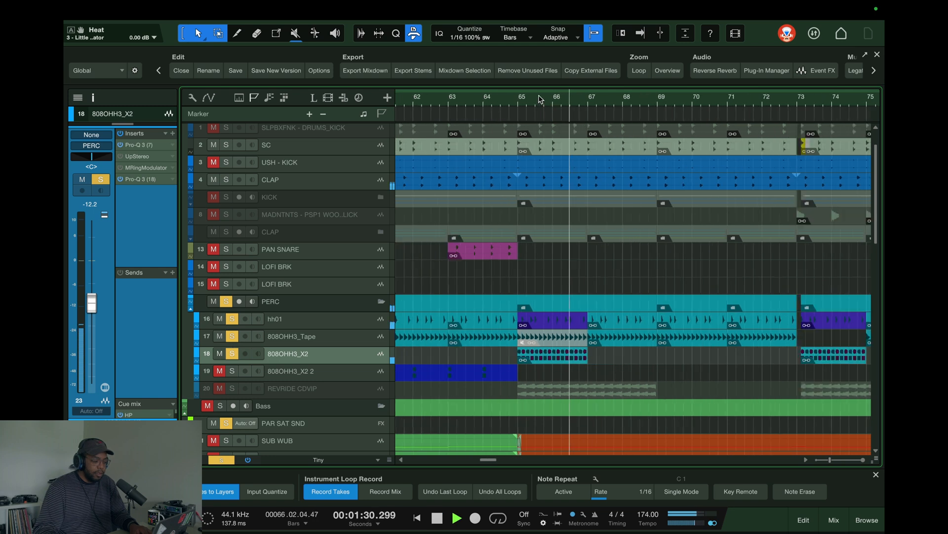
scroll(540, 101, "down", 1)
scroll(540, 99, "down", 3)
key("space")
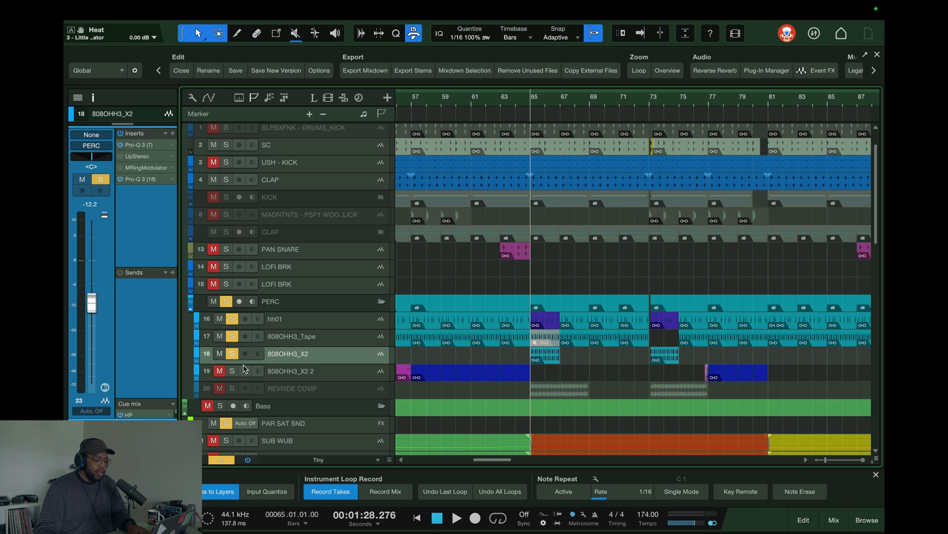
Solo only the 808OHH3_X2 2 track, play it from bar 58, and stop playback.
left_click(430, 101)
left_click(220, 371)
left_click(231, 370)
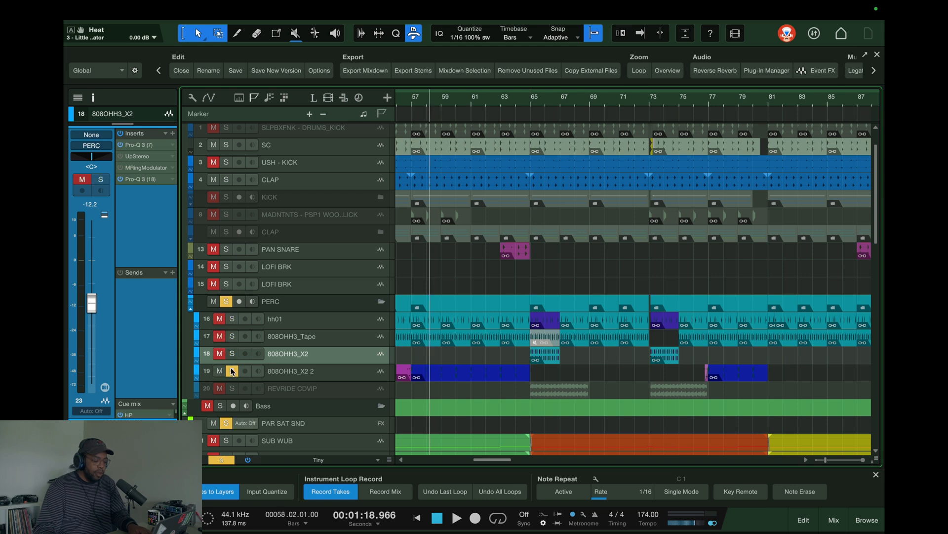
key("space")
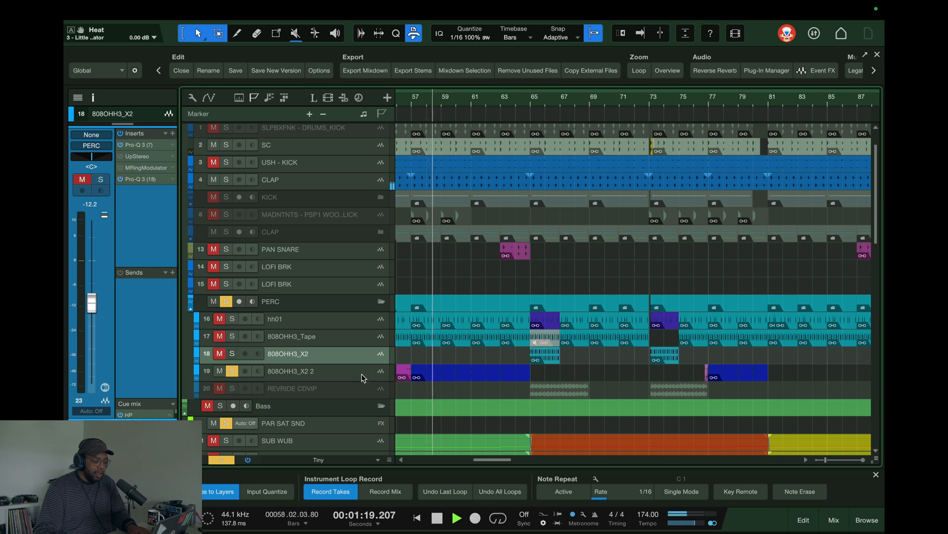
scroll(501, 344, "down", 5)
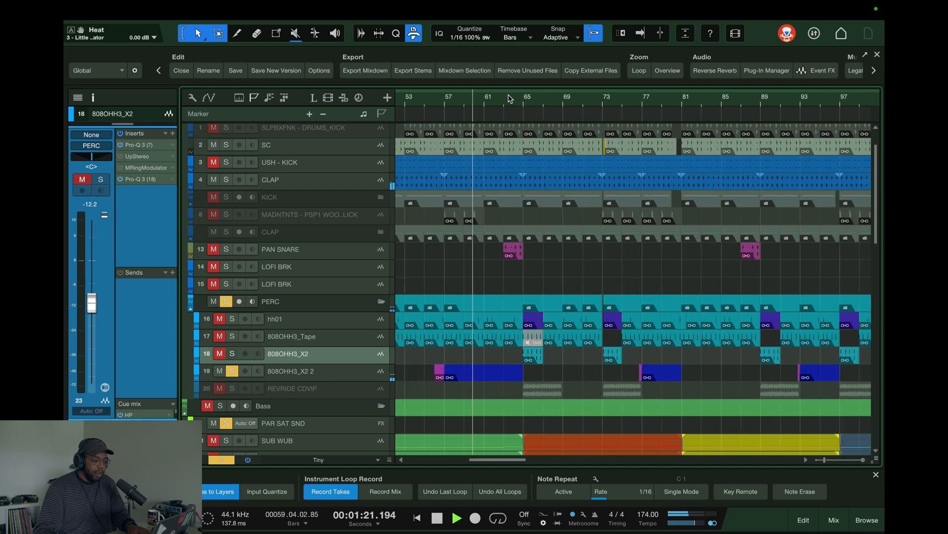
key("space")
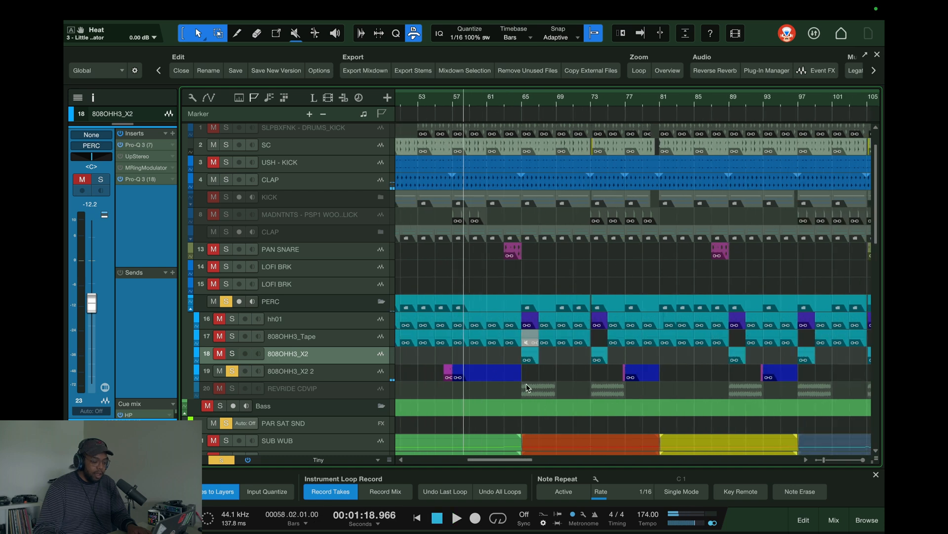
Play the soloed 808OHH3_X2 2 track from bar 93, solo the whole PERC folder during playback, and stop.
left_click(761, 104)
key("space")
scroll(761, 104, "down", 5)
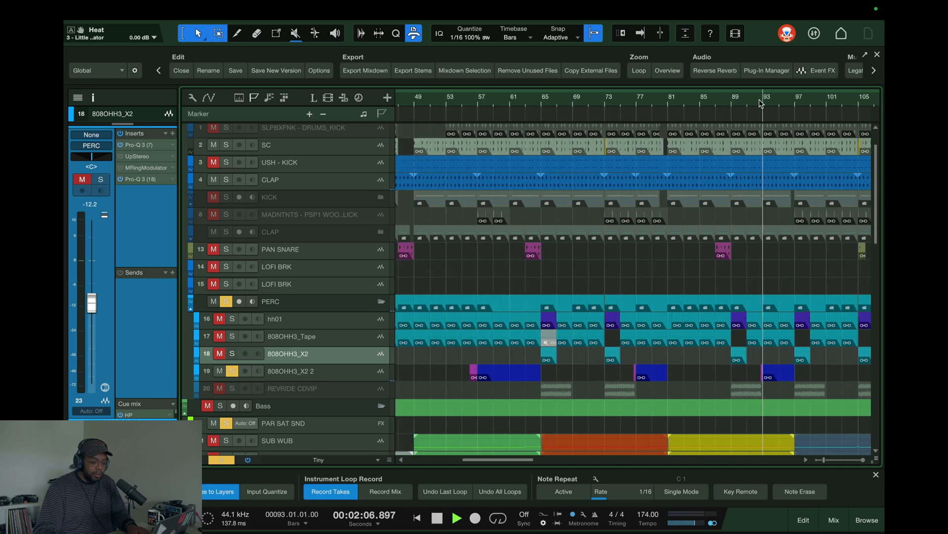
left_click(227, 301)
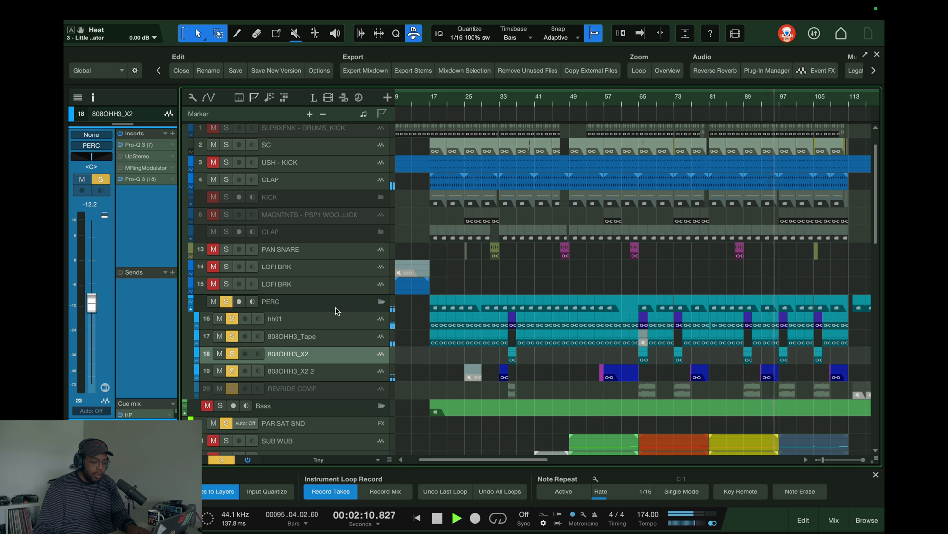
scroll(522, 104, "down", 5)
key("space")
Move the playback position to bar 63, solo only the PAN SNARE track, and select it to show its inserts.
scroll(464, 108, "up", 8)
left_click(619, 101)
left_click(227, 250)
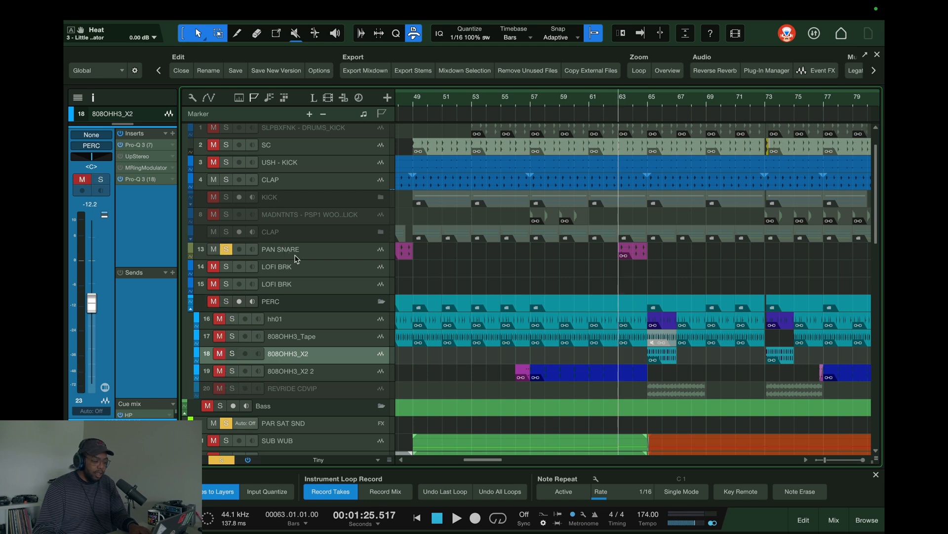
left_click(318, 254)
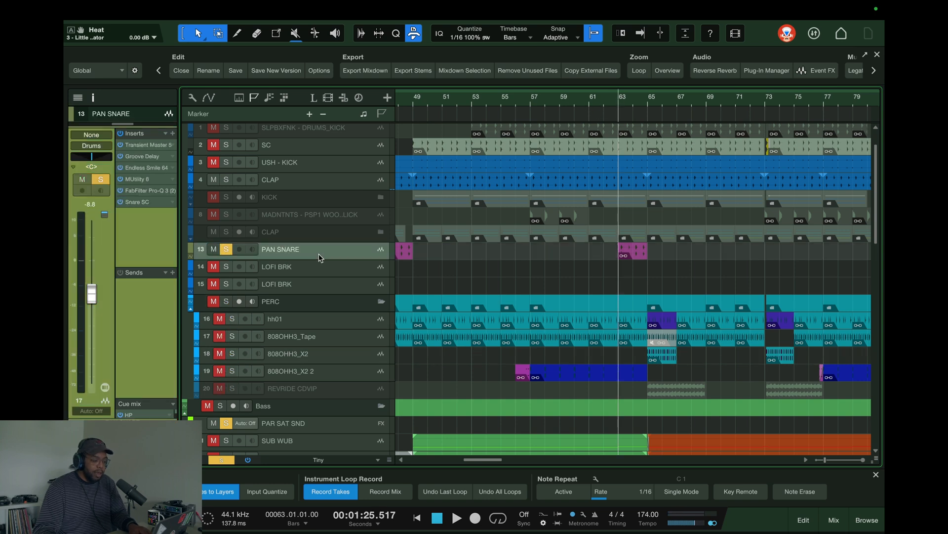
Show the PAN SNARE track's automation lanes, play its clip from bar 63, and stop playback.
left_click(190, 258)
left_click_drag(578, 228, 705, 288)
key("space")
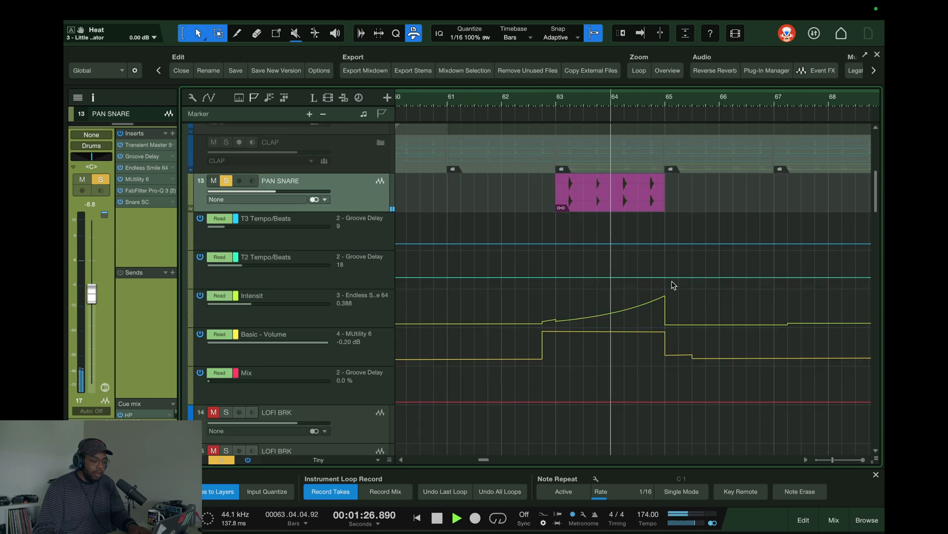
key("space")
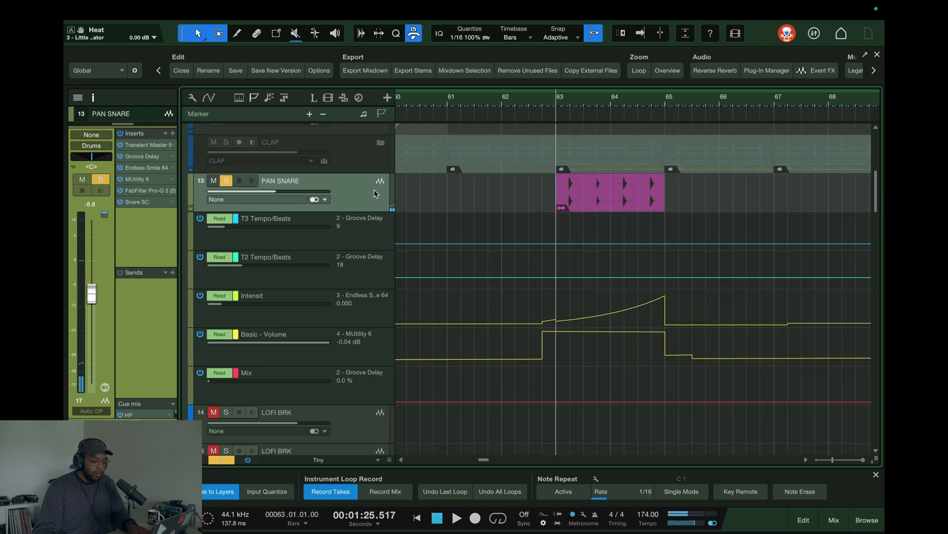
Hide the PAN SNARE automation lanes and view the track's other clips across the arrangement.
scroll(524, 103, "down", 5)
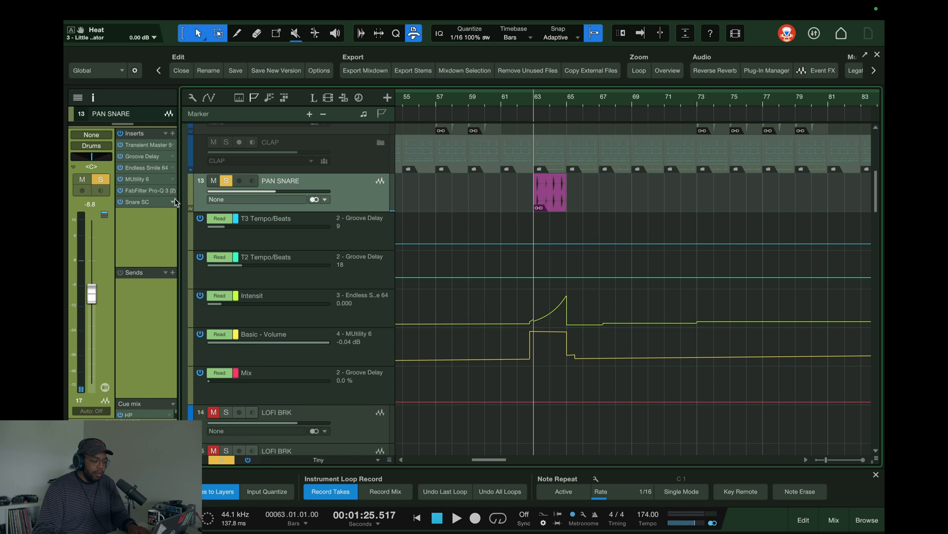
left_click(188, 209)
scroll(577, 101, "down", 4)
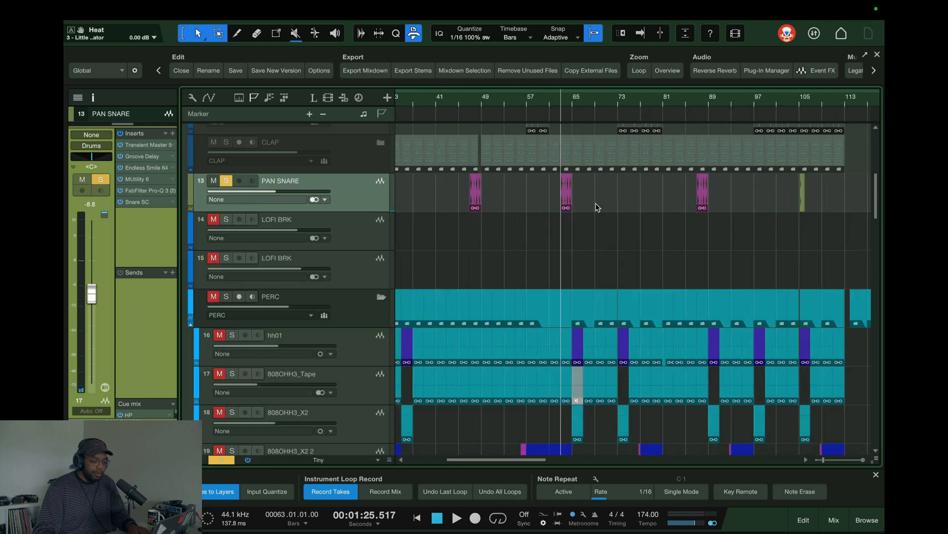
Solo the lower LOFI BRK track (track 15), enlarge its lane, play it from bar 12, and stop.
scroll(598, 208, "down", 4)
scroll(751, 102, "down", 5)
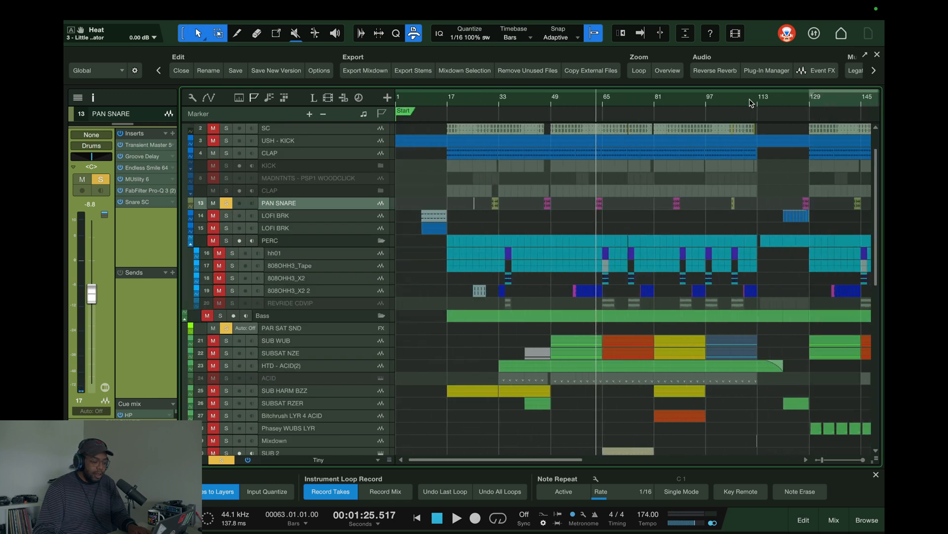
scroll(750, 102, "down", 1)
left_click(422, 105)
key("space")
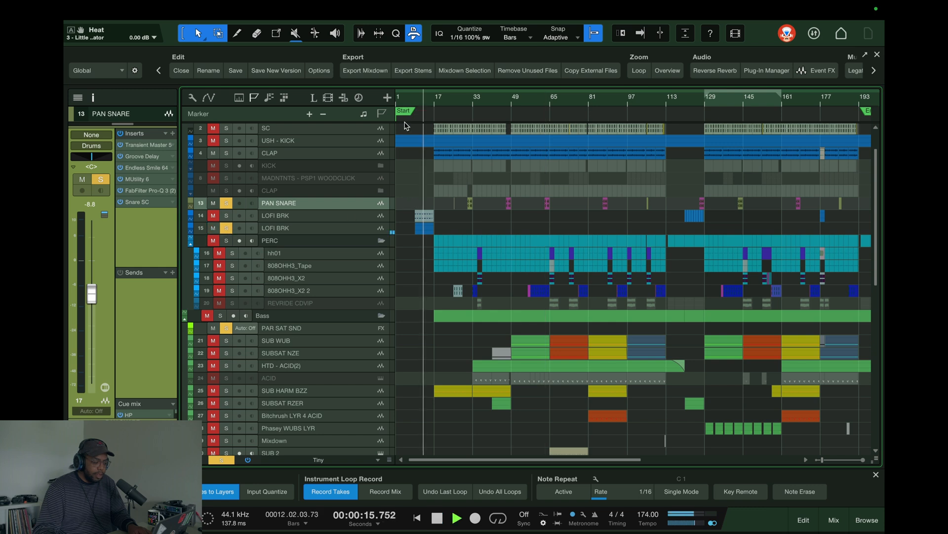
scroll(418, 96, "up", 3)
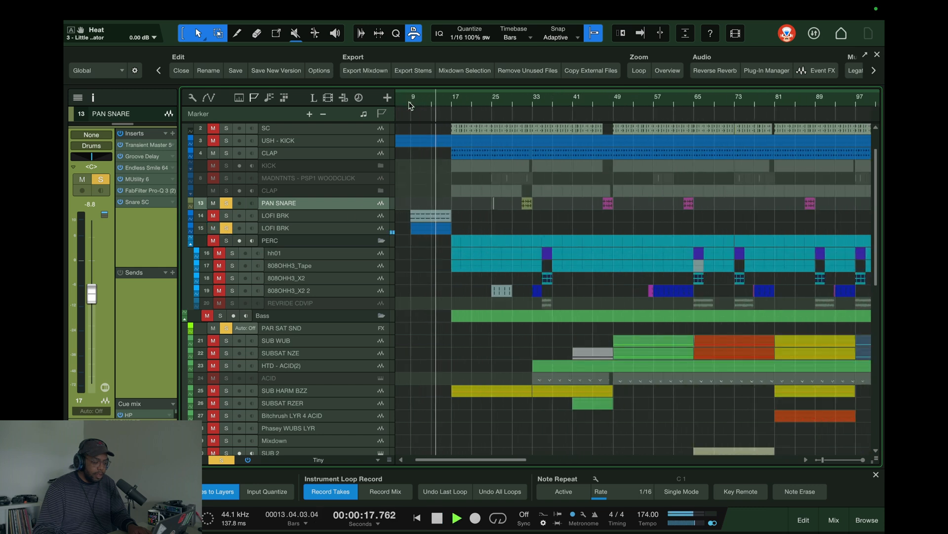
left_click_drag(319, 234, 311, 270)
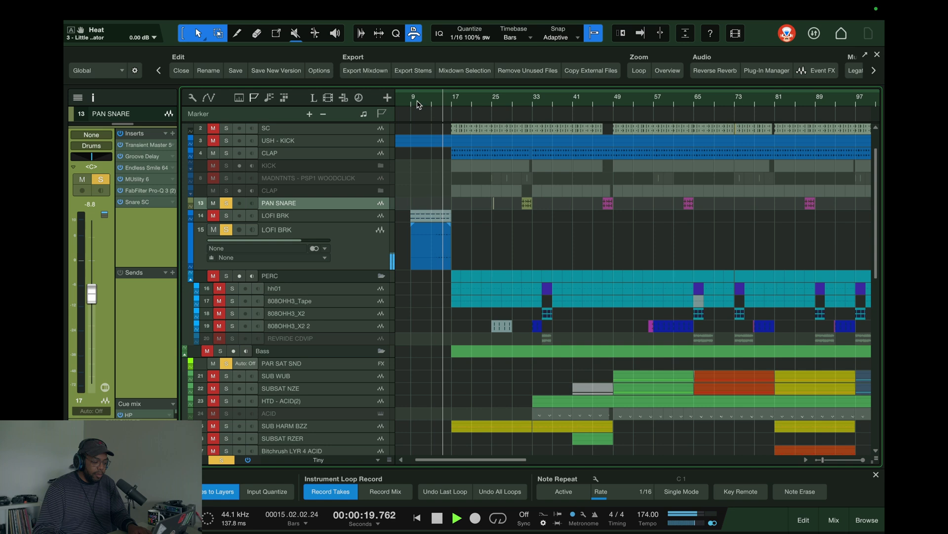
scroll(412, 104, "up", 5)
key("space")
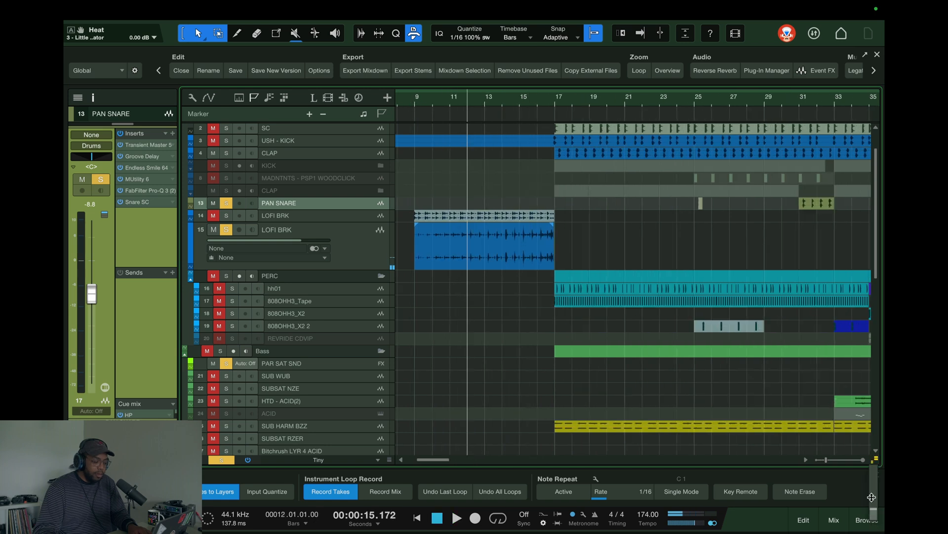
Enlarge the upper LOFI BRK track (track 14), solo it in place of track 15, and unmute its clip at bar 9.
left_click_drag(310, 222, 307, 251)
left_click(233, 221)
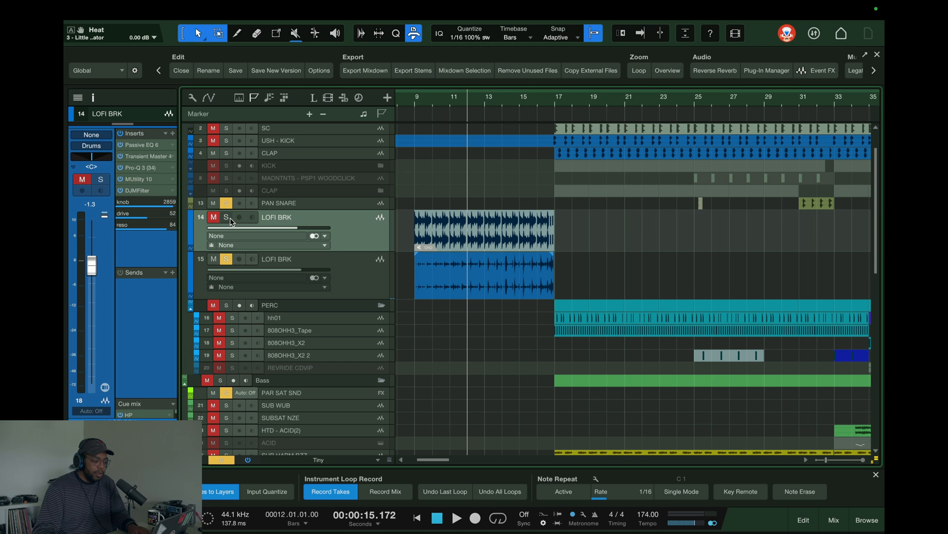
left_click(227, 217)
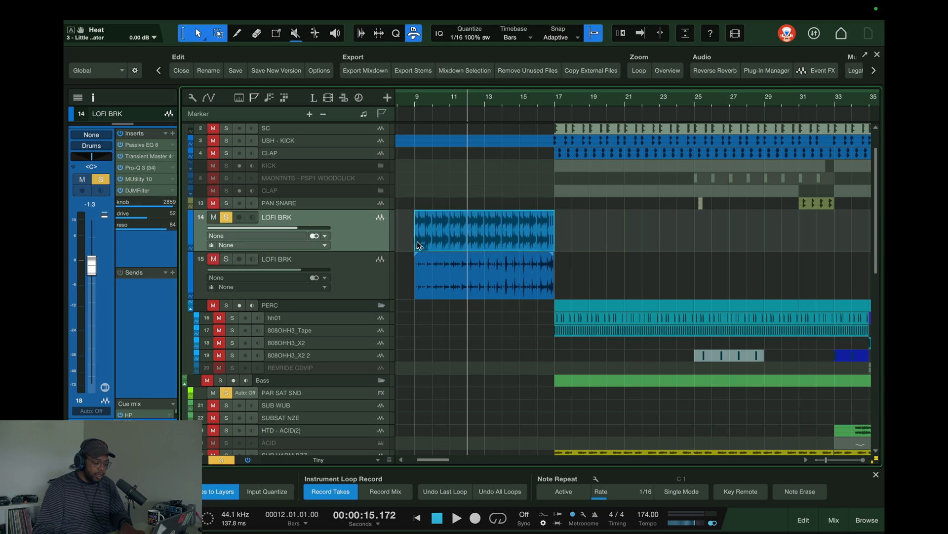
Show the automation lanes of LOFI BRK track 14 and narrow the track list for a closer view.
left_click(191, 248)
left_click_drag(395, 242, 357, 243)
key("z")
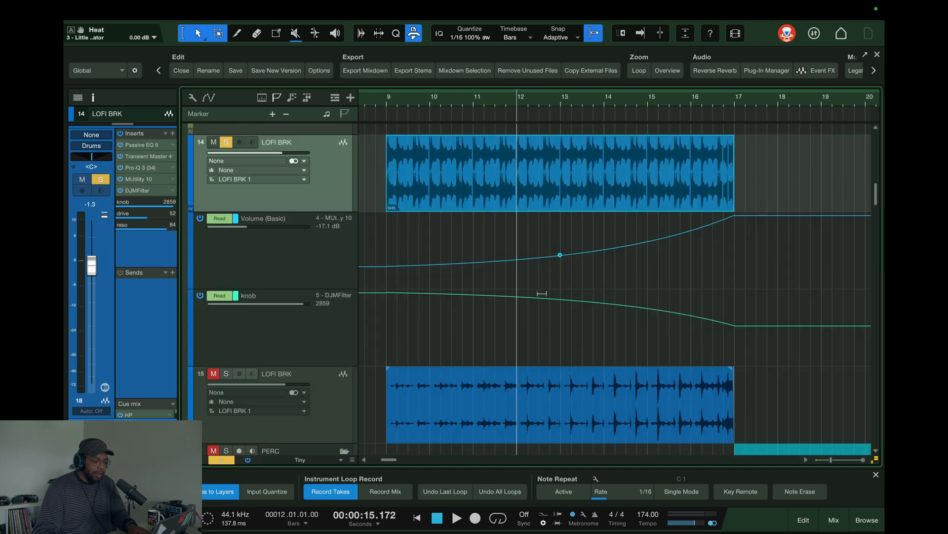
Play the upper LOFI BRK clip from bar 9, viewing its DJMFilter insert during playback before closing it and stopping.
left_click(386, 105)
key("space")
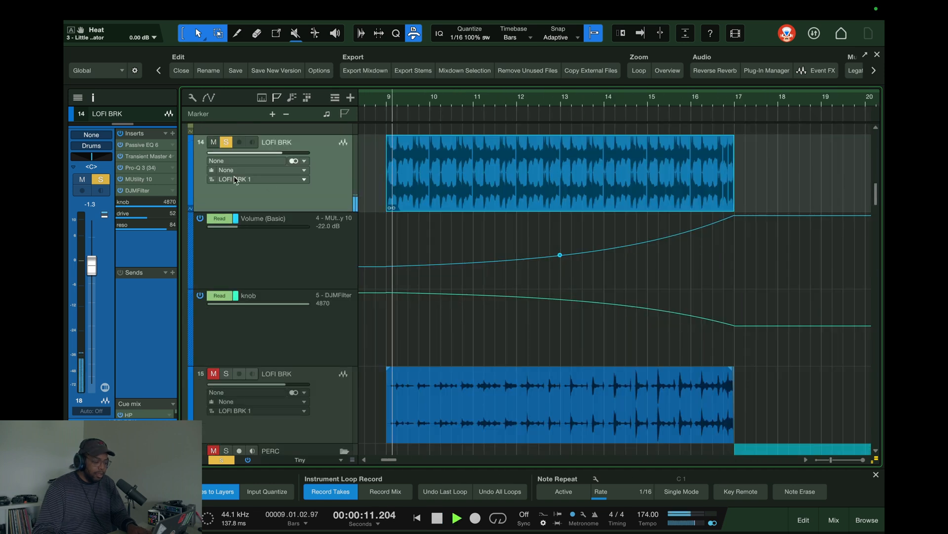
left_click(148, 190)
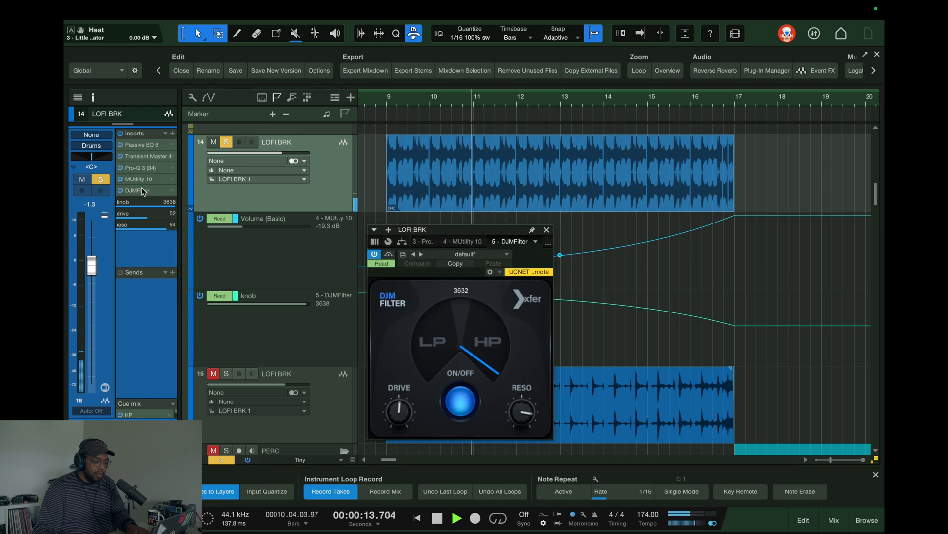
left_click(547, 231)
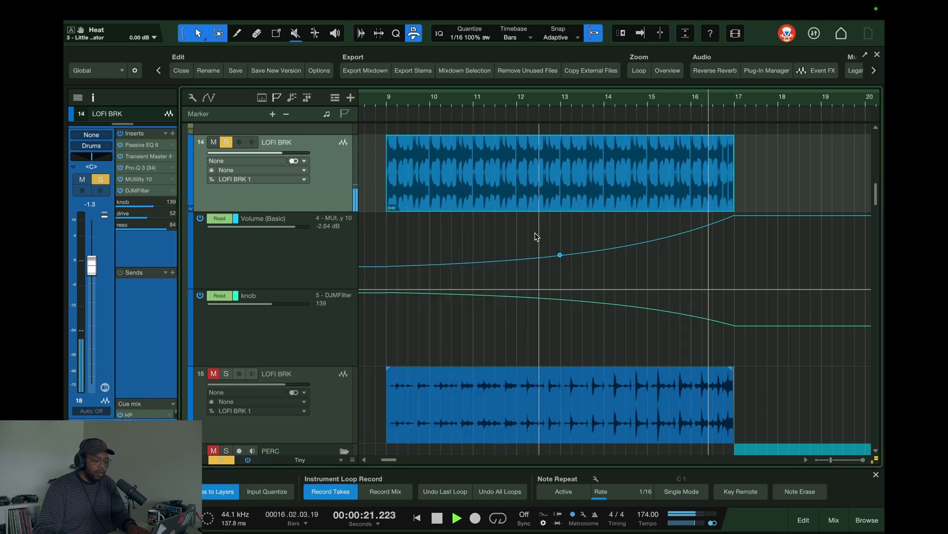
key("space")
Mute the upper LOFI BRK clip at bar 9 again and hide the track's automation lanes.
left_click(398, 198)
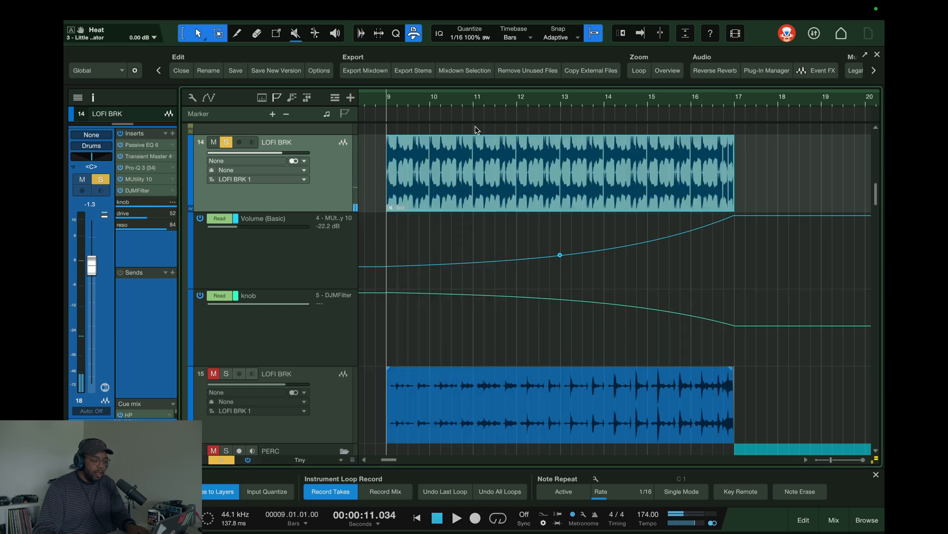
left_click(190, 207)
scroll(463, 103, "down", 10)
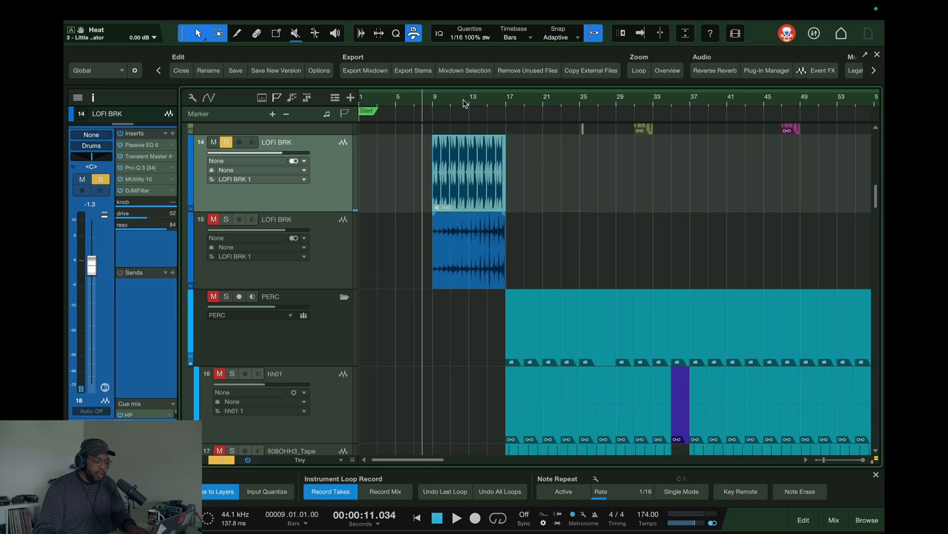
View the whole arrangement, select the Drums folder track, and expand its inserts area to show the full effects chain.
scroll(435, 192, "down", 5)
scroll(433, 192, "up", 1)
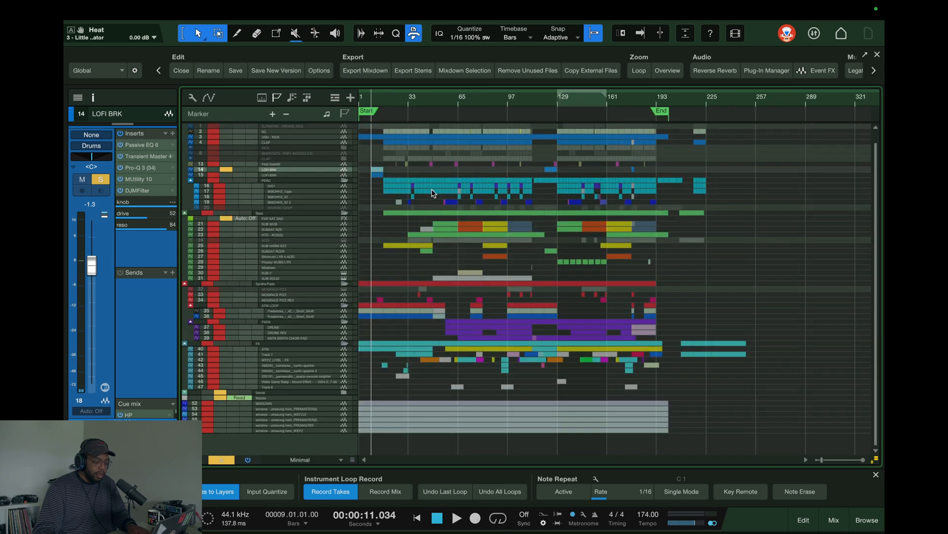
scroll(433, 193, "up", 4)
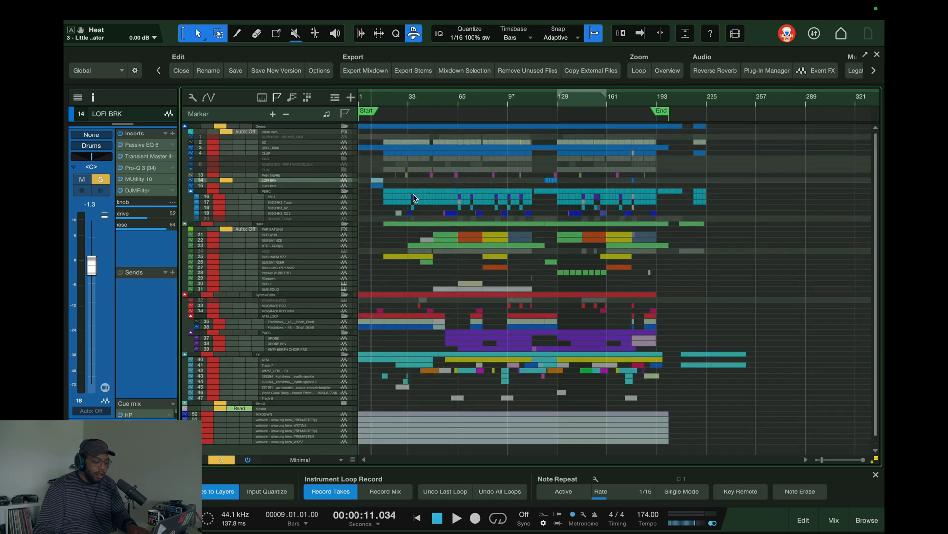
scroll(400, 182, "down", 1)
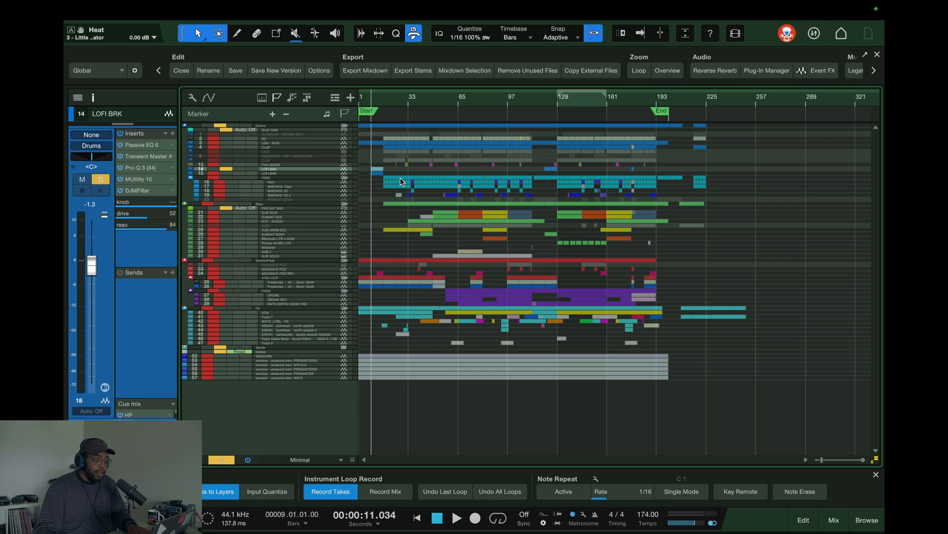
scroll(400, 181, "up", 2)
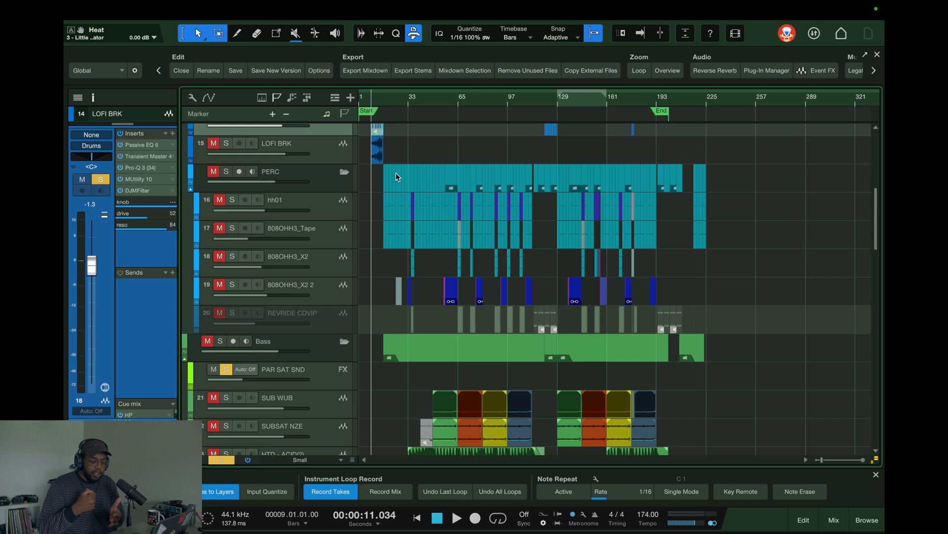
scroll(408, 142, "up", 4)
scroll(408, 142, "up", 6)
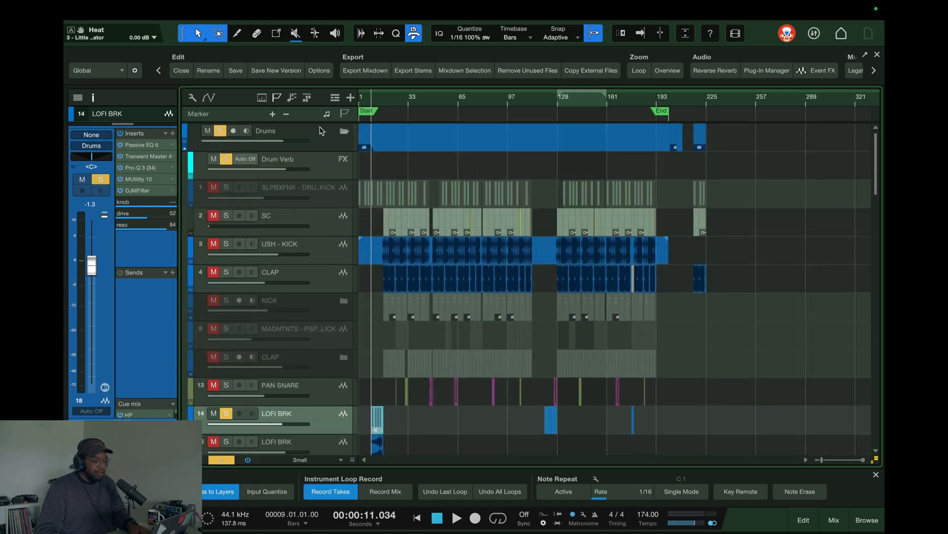
left_click(324, 136)
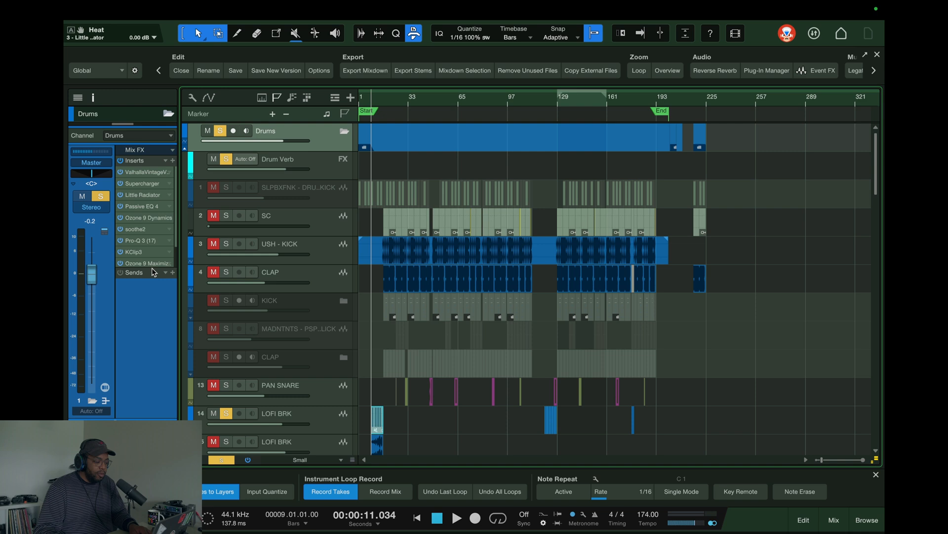
left_click_drag(154, 272, 148, 314)
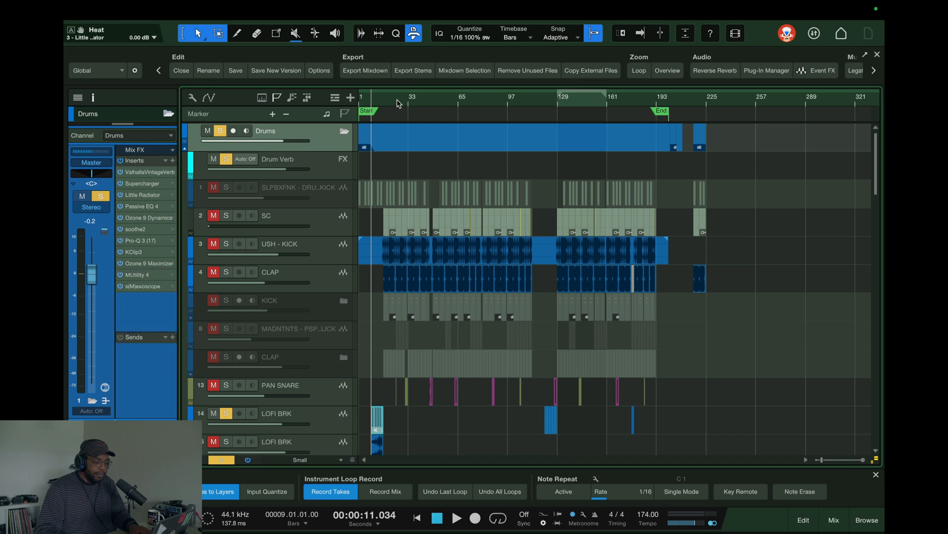
Solo the whole Drums folder with all its tracks, play it from bar 49, and stop.
left_click(418, 101)
scroll(420, 103, "up", 3)
left_click(220, 131)
left_click(219, 131)
key("space")
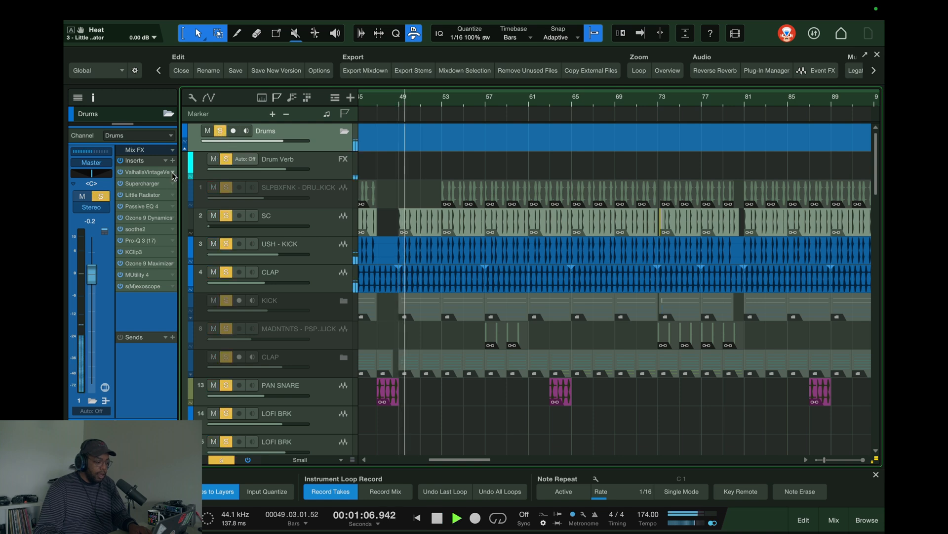
key("space")
Open the ValhallaVintageVerb insert on the Drums channel, reset the window positions, and move the plug-in window fully into view.
left_click(140, 172)
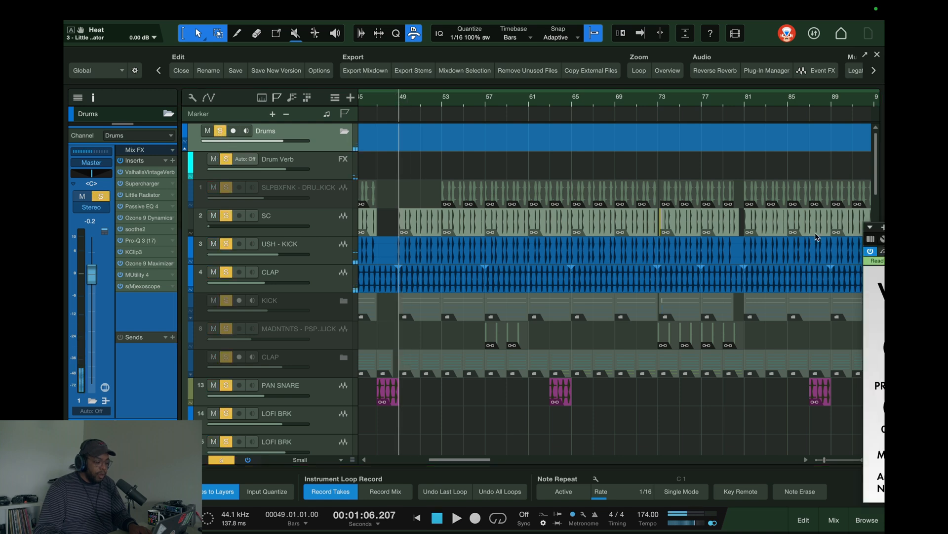
left_click(356, 11)
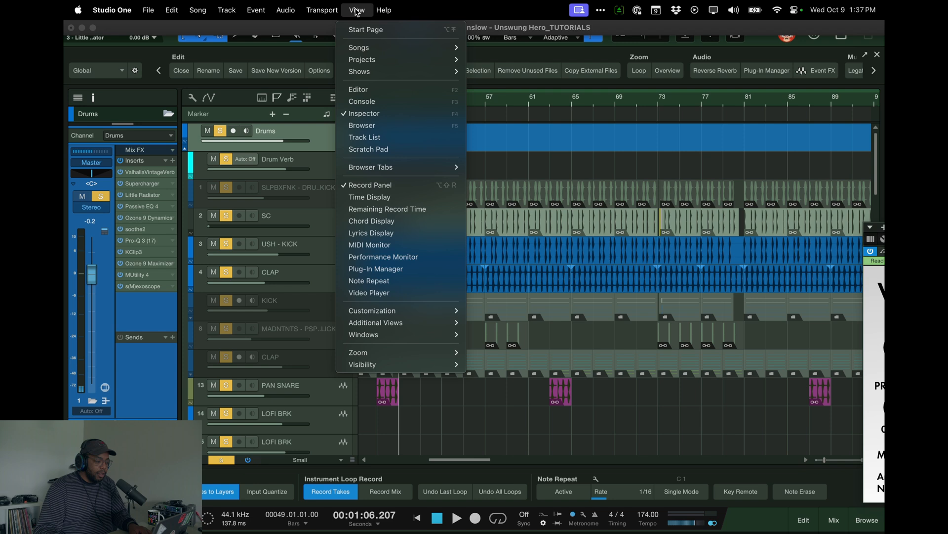
mouse_move(415, 336)
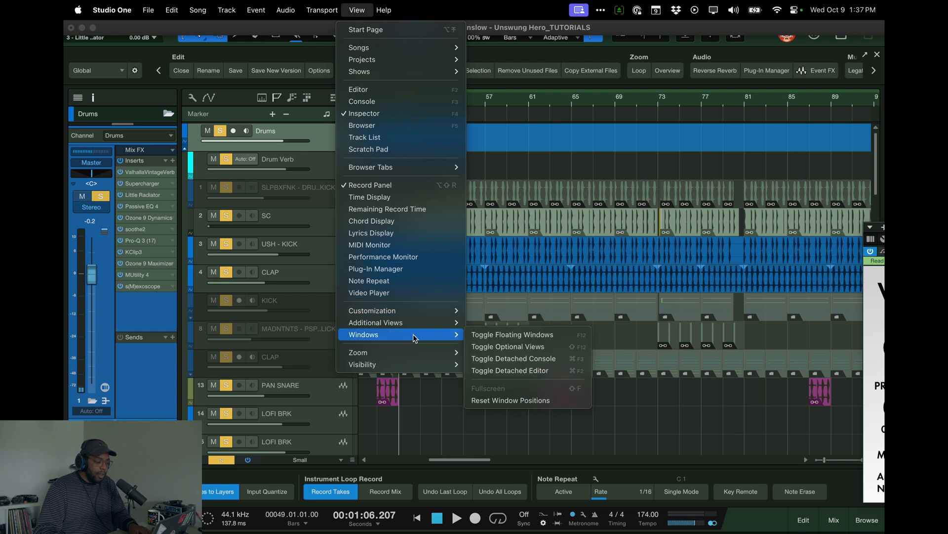
left_click(506, 401)
left_click_drag(370, 38, 579, 184)
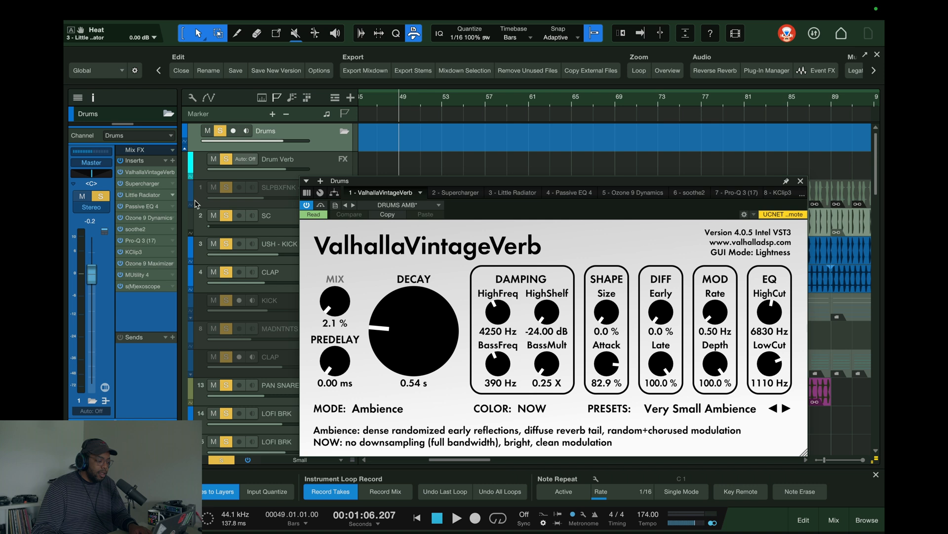
Audition the drums from bar 49 with the ValhallaVintageVerb Mix raised to 100 %, and stop.
key("space")
left_click_drag(334, 303, 349, 186)
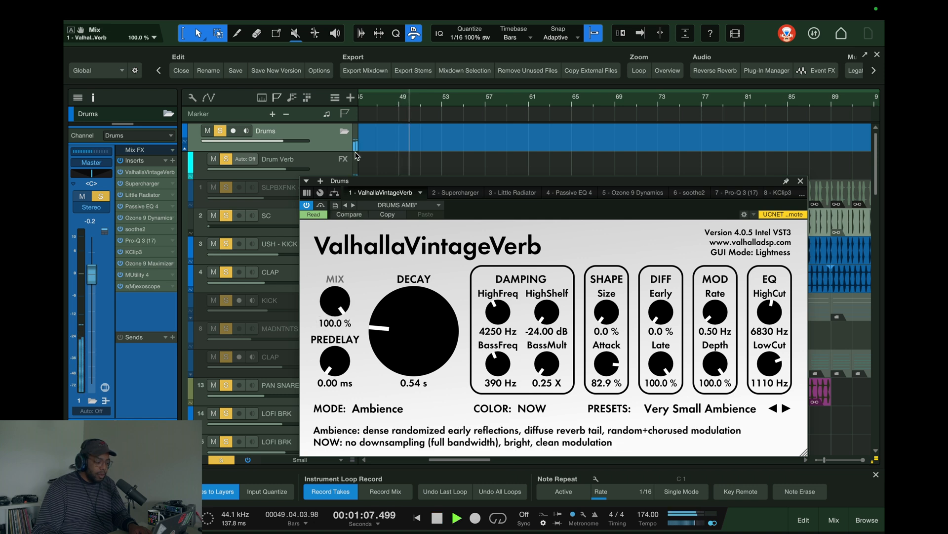
key("space")
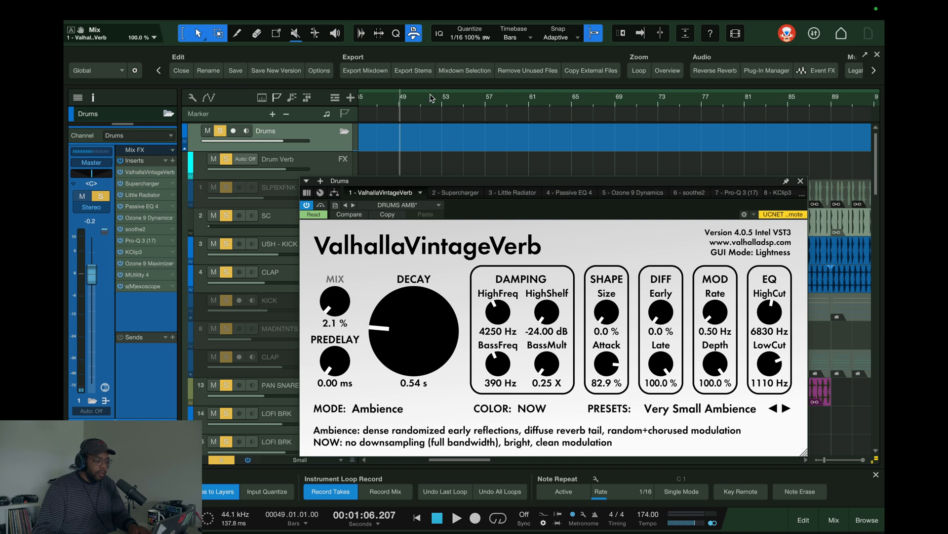
Show the Drums folder's automation lanes, enlarge the reverb Mix lane, and move the plug-in window clear of its curve.
scroll(428, 99, "down", 5)
left_click(185, 144)
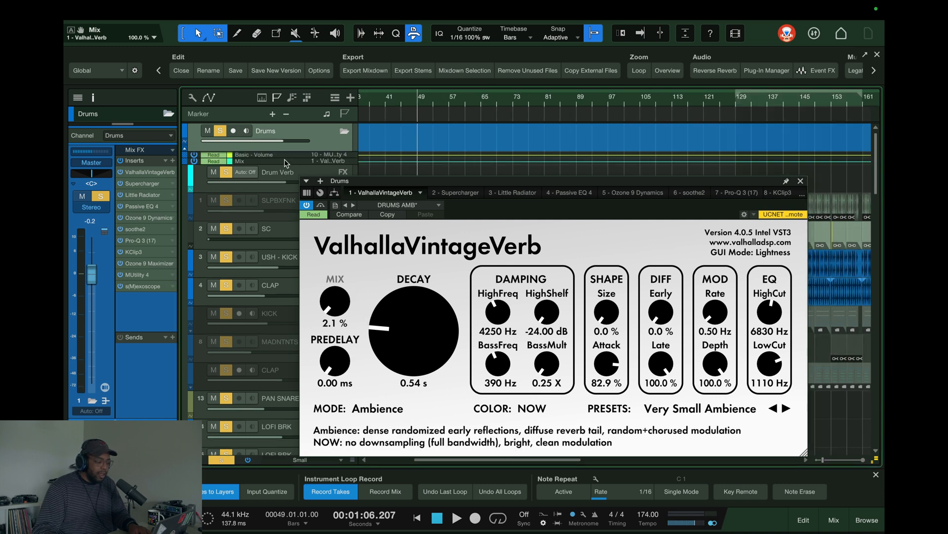
left_click_drag(285, 161, 269, 212)
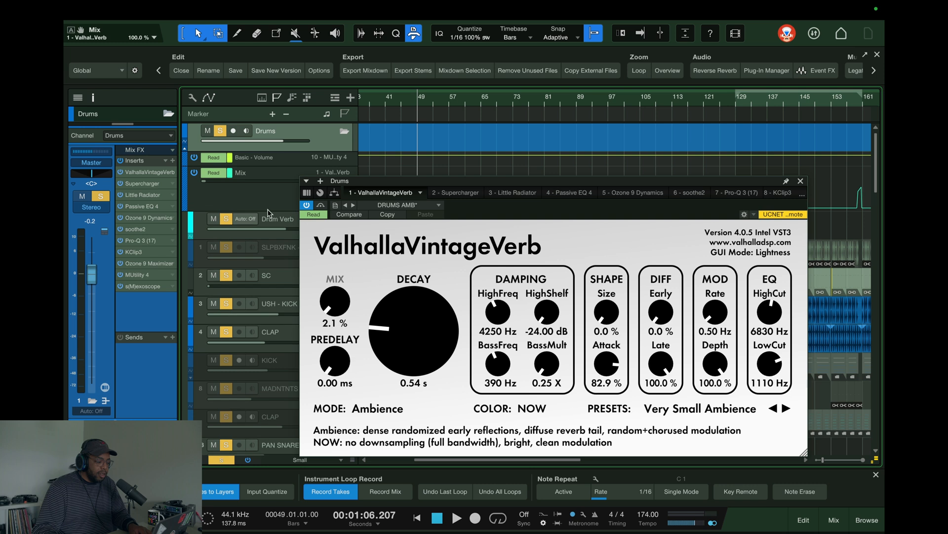
left_click_drag(463, 184, 449, 264)
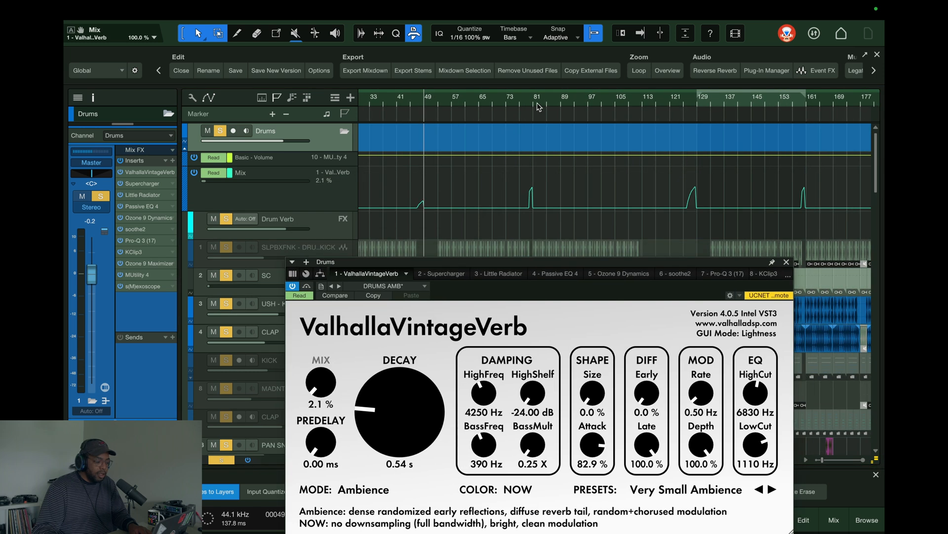
Play the drums from bar 79 through the reverb Mix automation rise, stop, and close the ValhallaVintageVerb window.
left_click(527, 104)
scroll(528, 104, "up", 10)
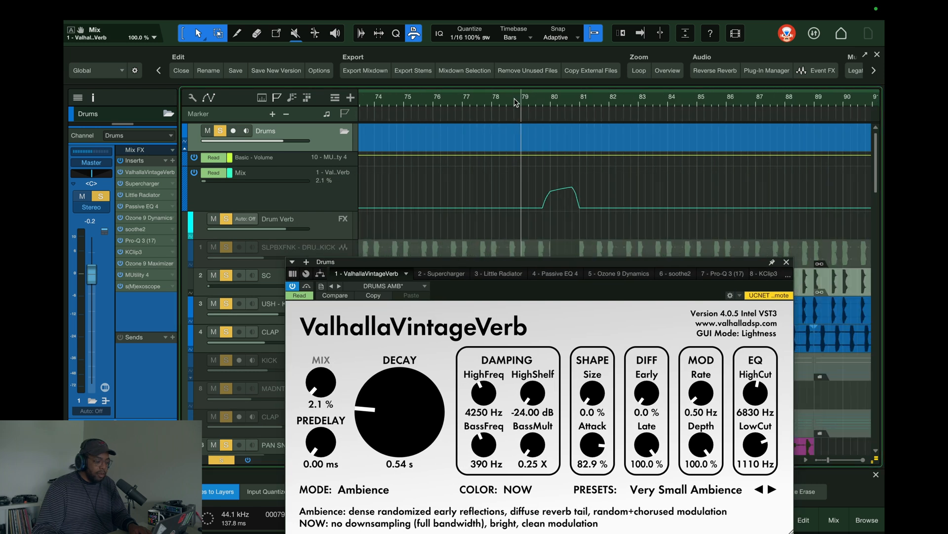
key("space")
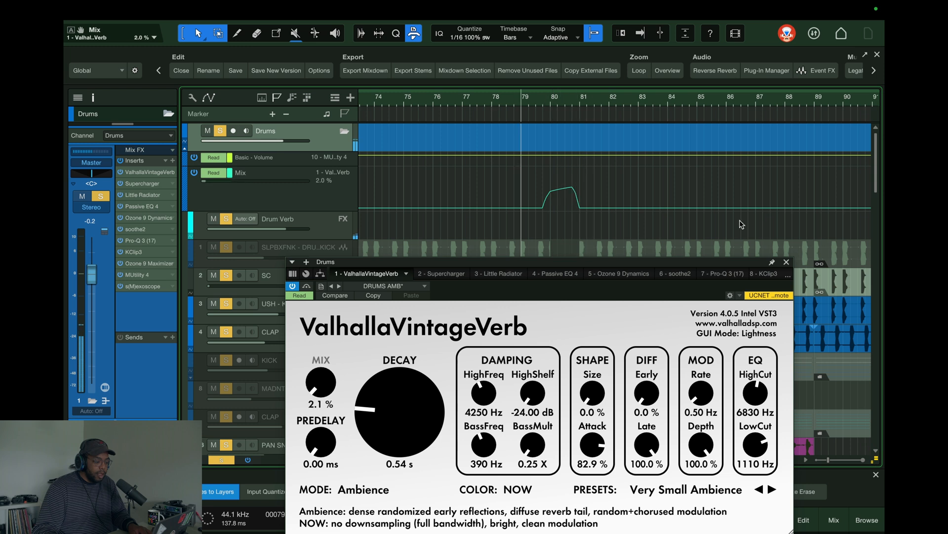
left_click(787, 262)
Open the Supercharger insert on the Drums channel and move its window fully into view over the arrangement.
scroll(601, 95, "down", 5)
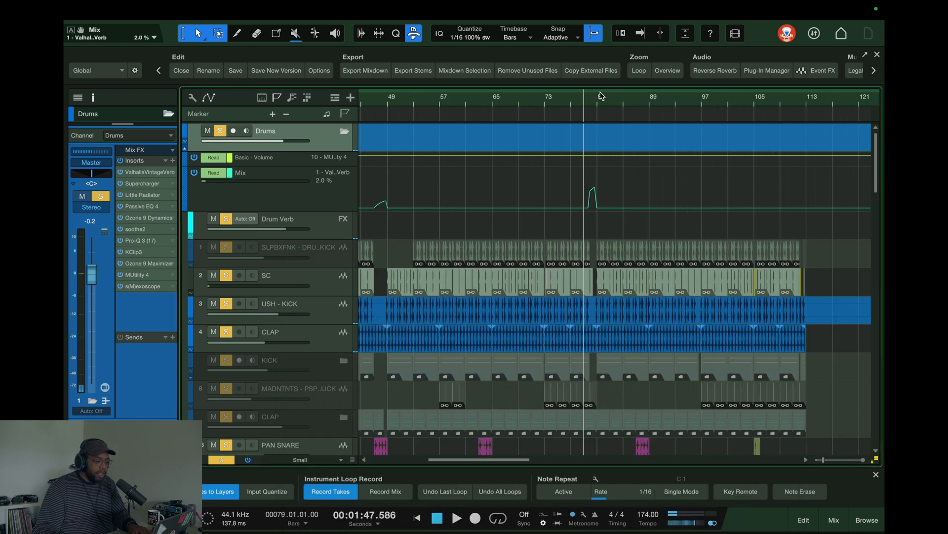
left_click(154, 187)
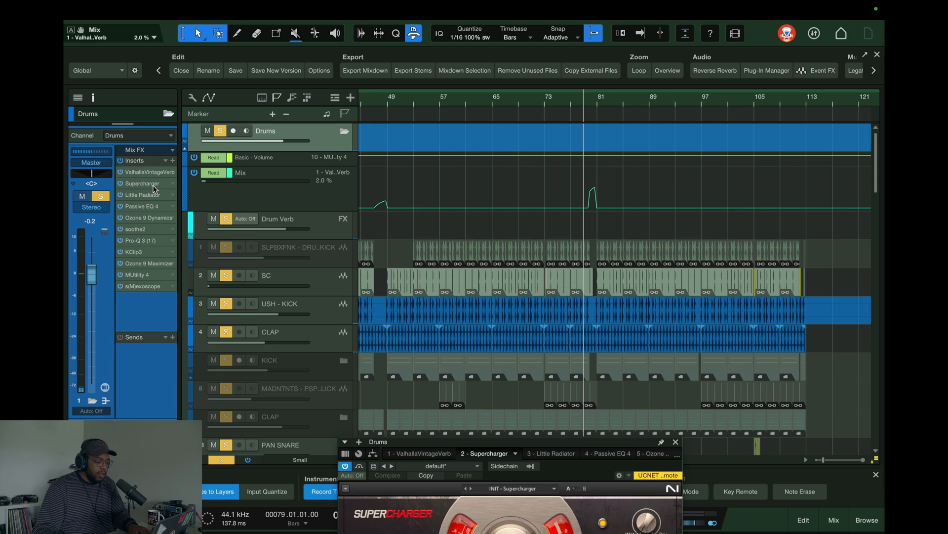
left_click_drag(457, 443, 352, 199)
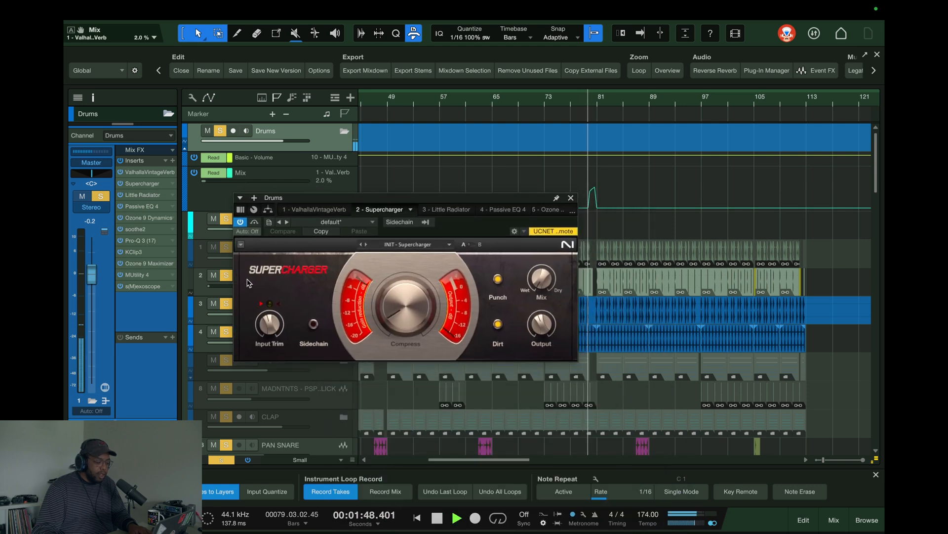
Review the Little Radiator, Passive EQ 4 and Ozone 9 Dynamics inserts of the Drums channel during playback.
left_click(450, 210)
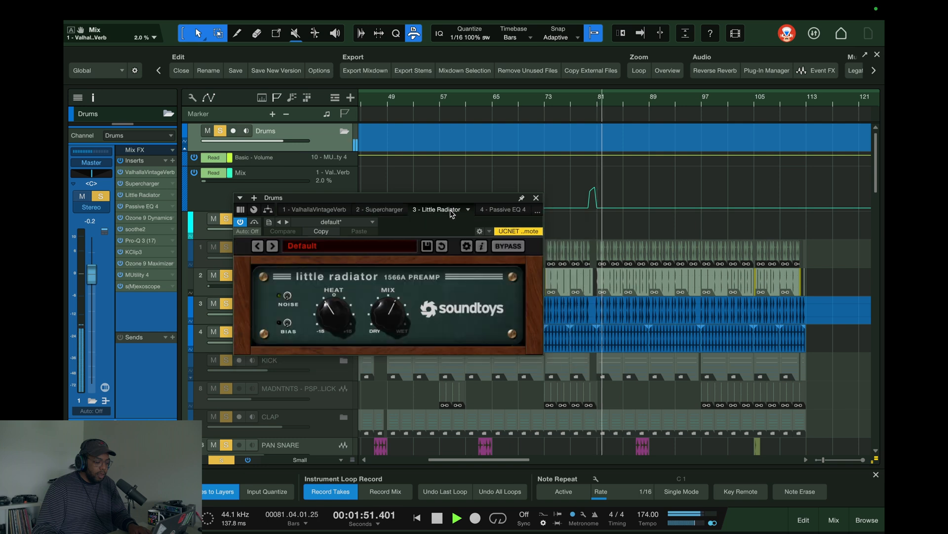
left_click(500, 210)
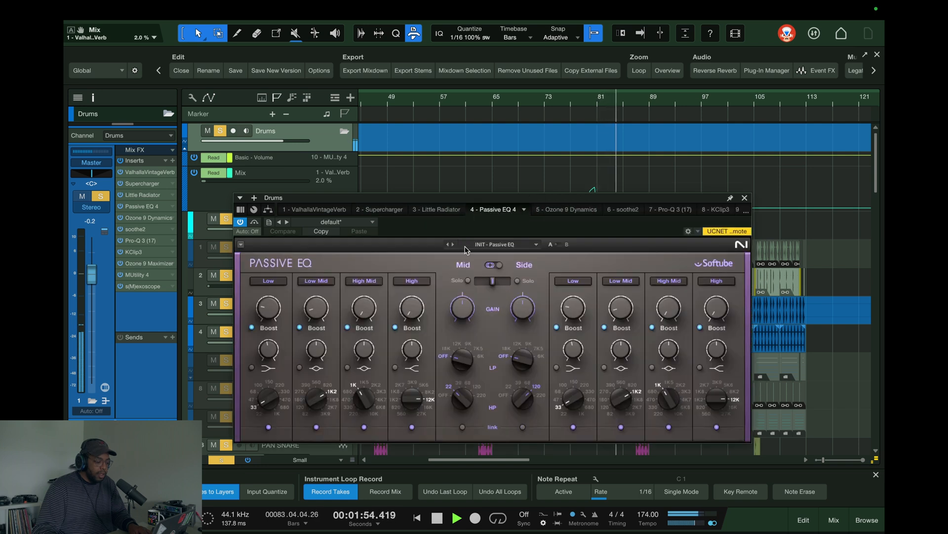
left_click(566, 211)
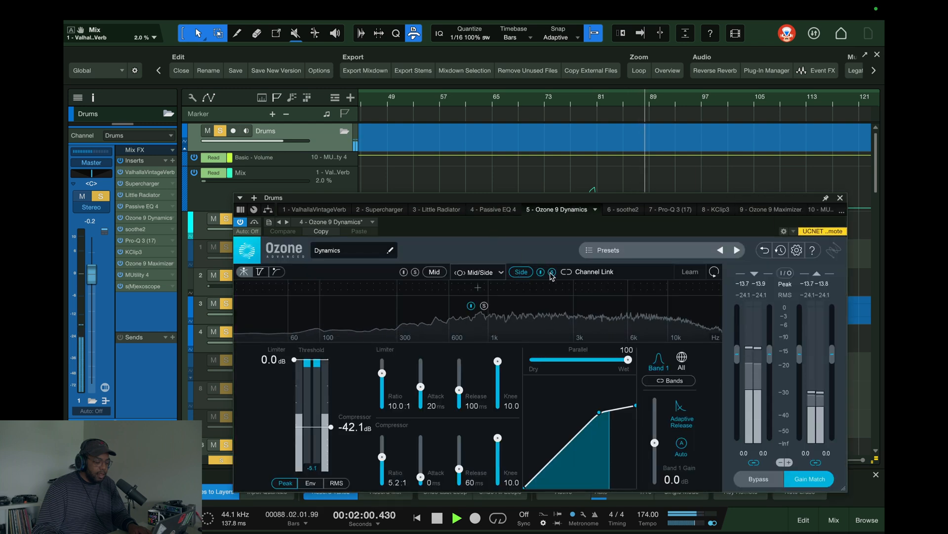
Stop playback and compare the Mid and Side channel settings in Ozone 9 Dynamics.
key("space")
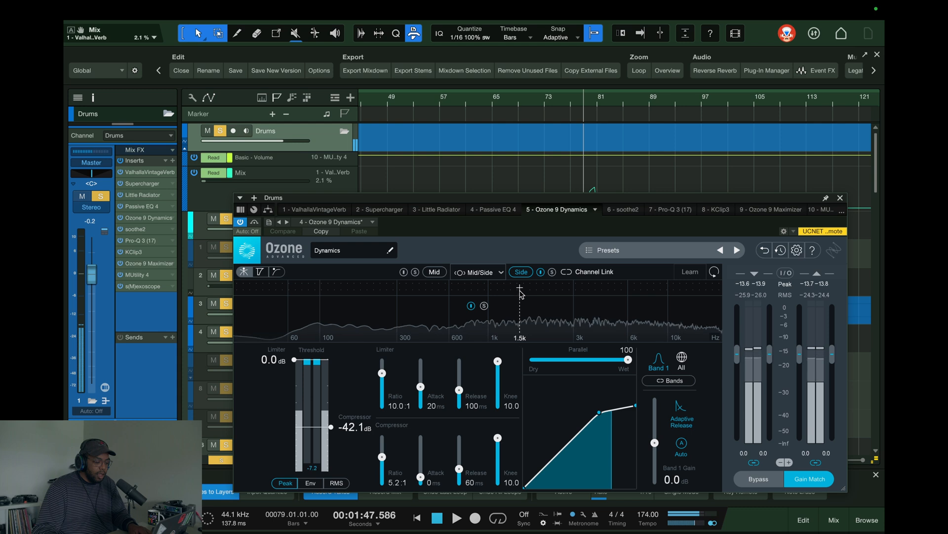
left_click(436, 275)
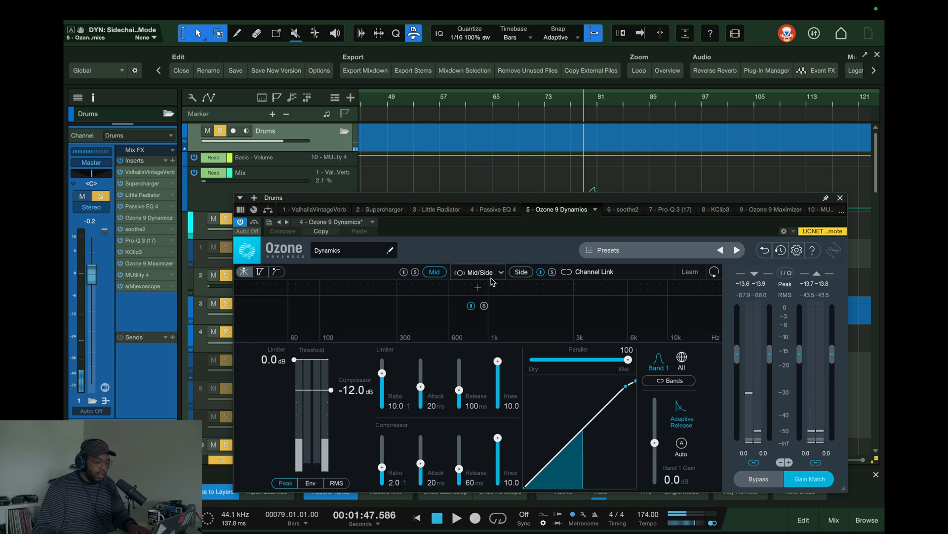
left_click(526, 273)
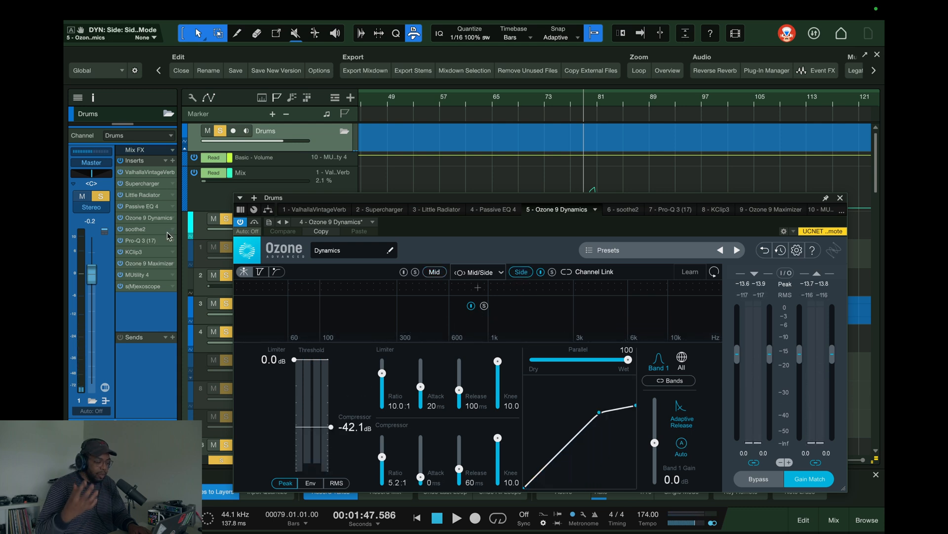
Show the soothe2 insert of the Drums channel, move its window fully into view and reduce its interface size.
left_click(625, 210)
left_click_drag(526, 202, 451, 99)
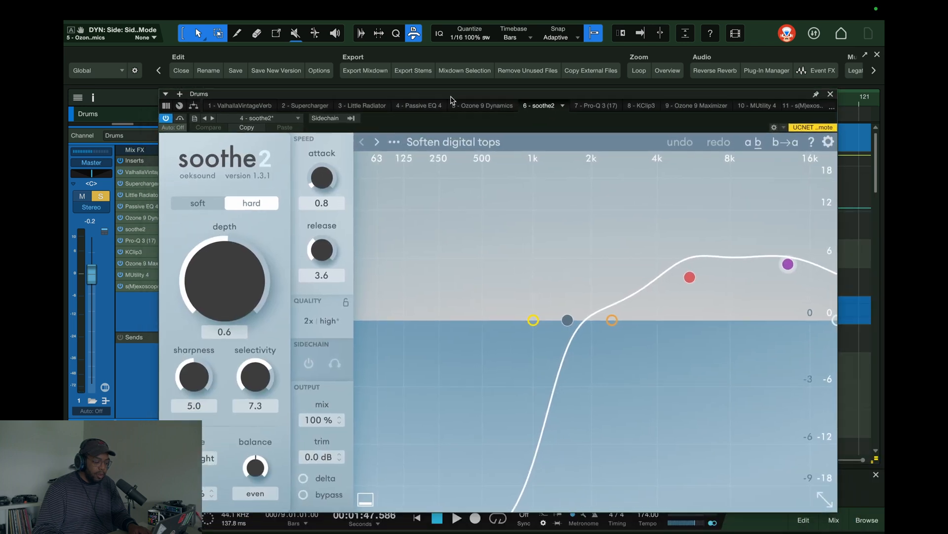
left_click(833, 508)
left_click(807, 453)
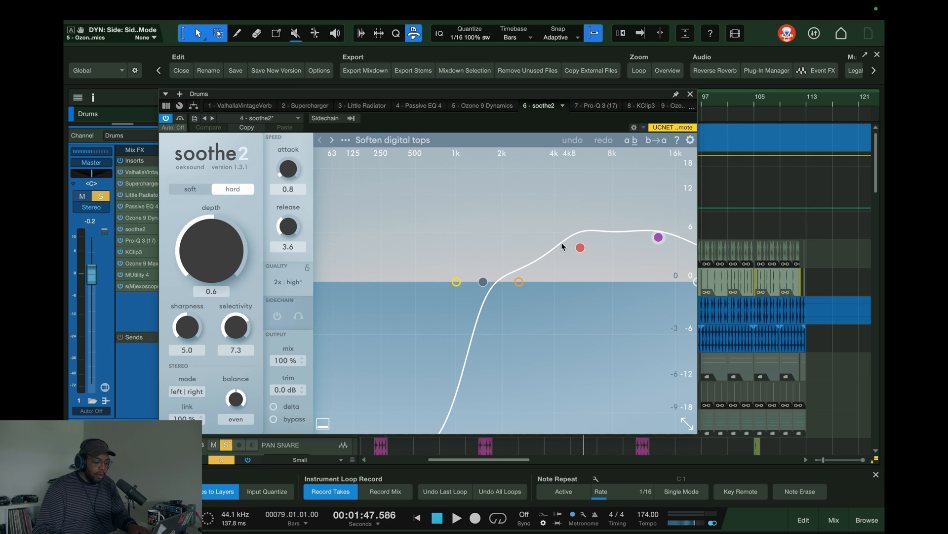
Show the Pro-Q 3 (17) insert and play the drums from bar 79 through its spectrum analyzer, then stop.
left_click(596, 107)
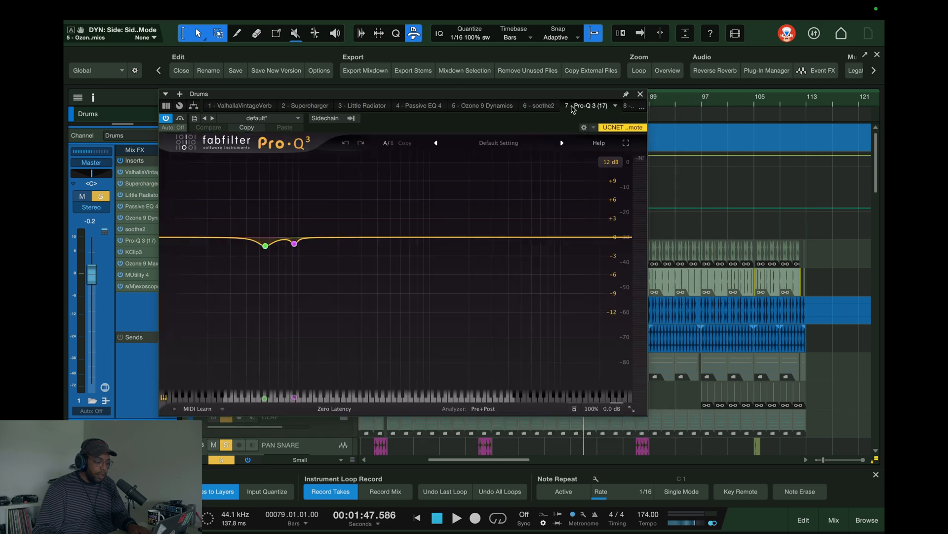
key("space")
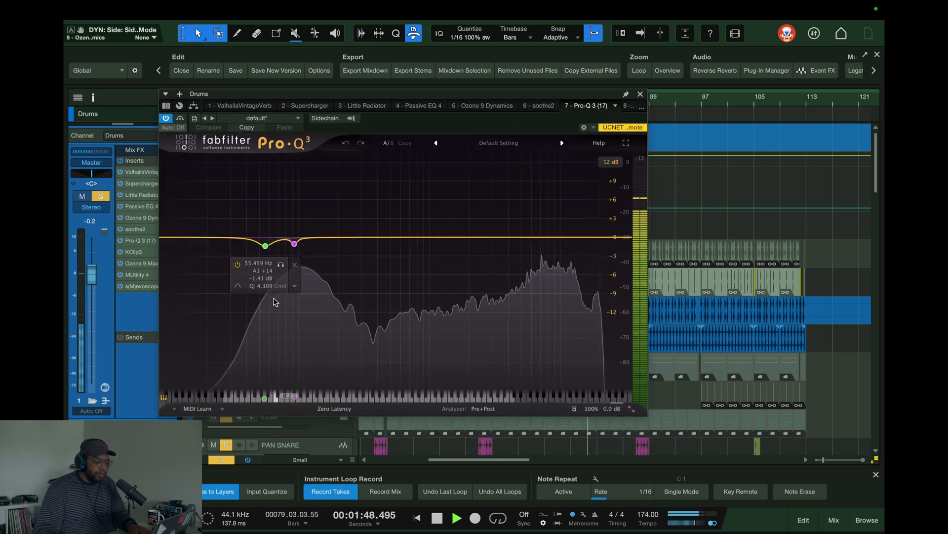
key("space")
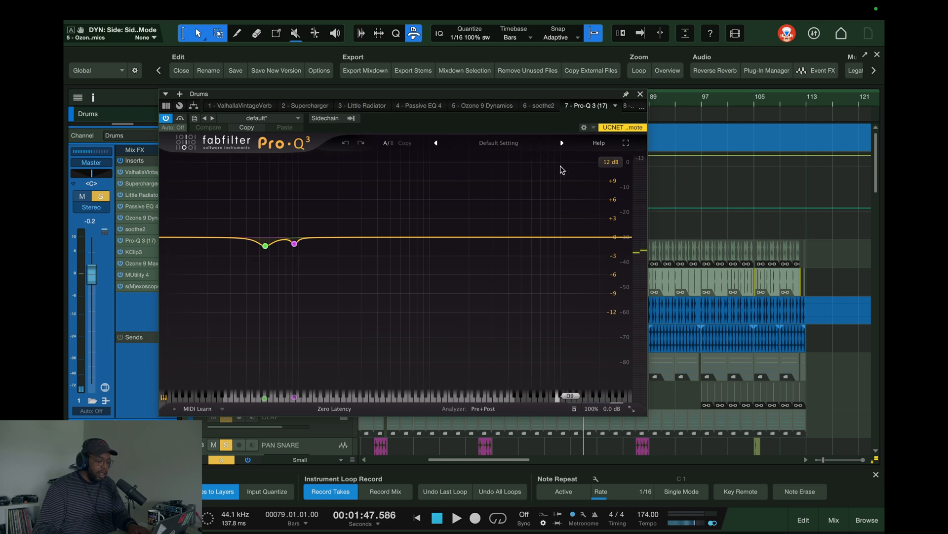
Inspect the KClip3 and Ozone 9 Maximizer inserts in turn while playing the drums from bar 79.
left_click(628, 107)
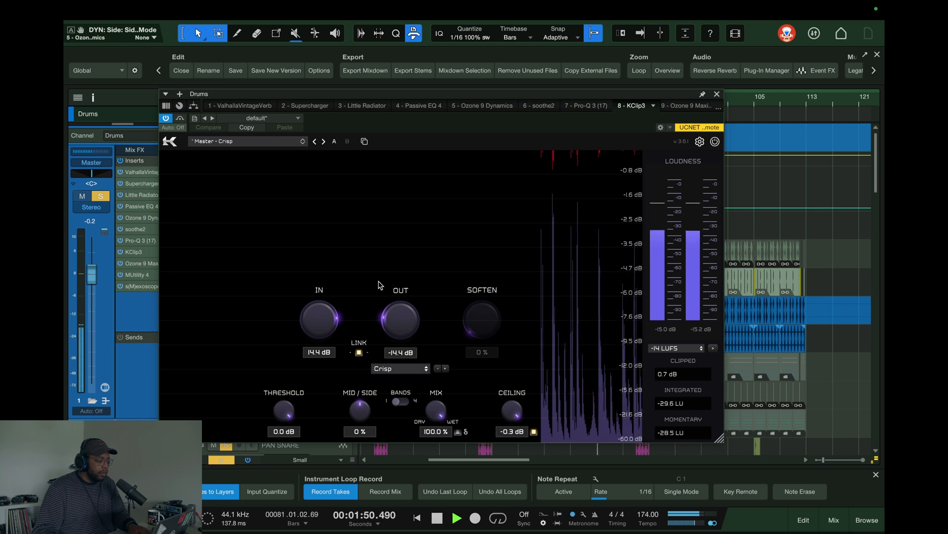
key("space")
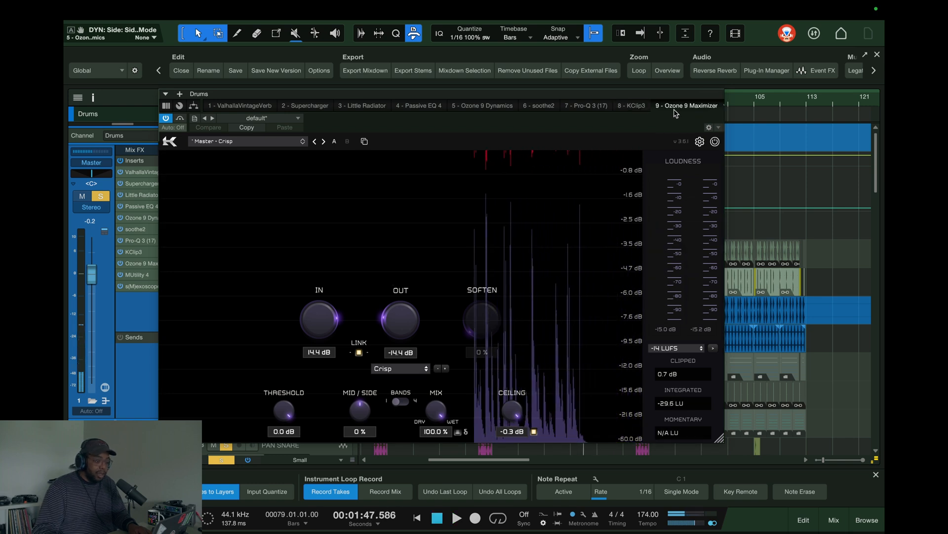
left_click(687, 106)
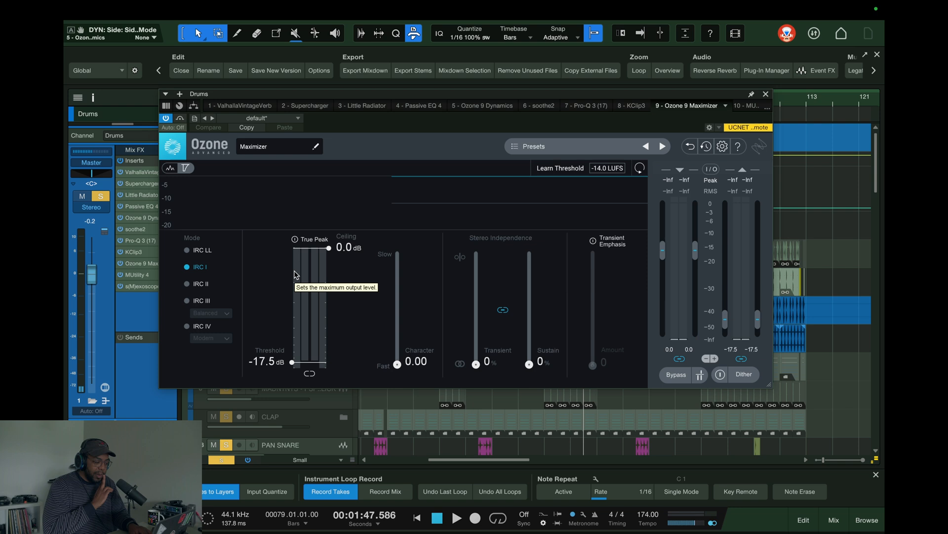
key("space")
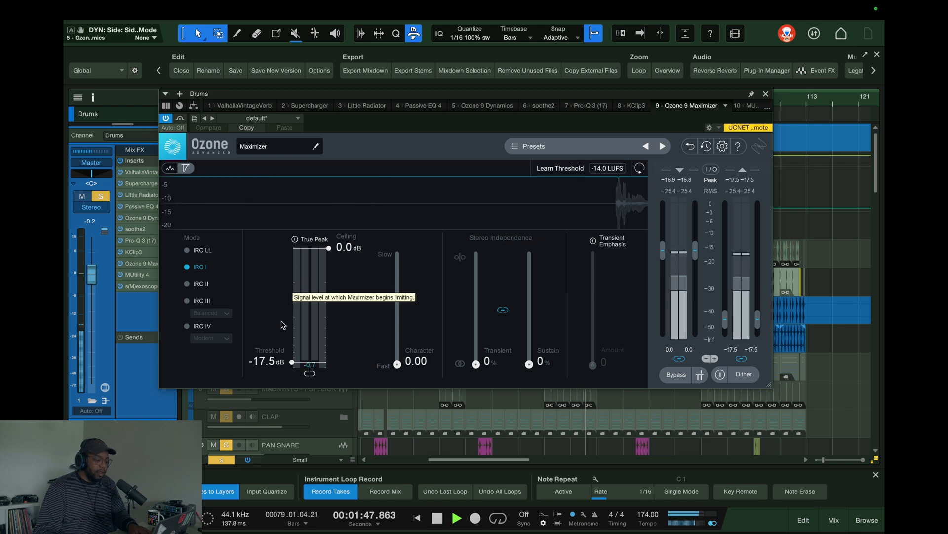
Check the drums' waveform in the s(M)exoscope insert, stop playback and close the plug-in window.
left_click(143, 286)
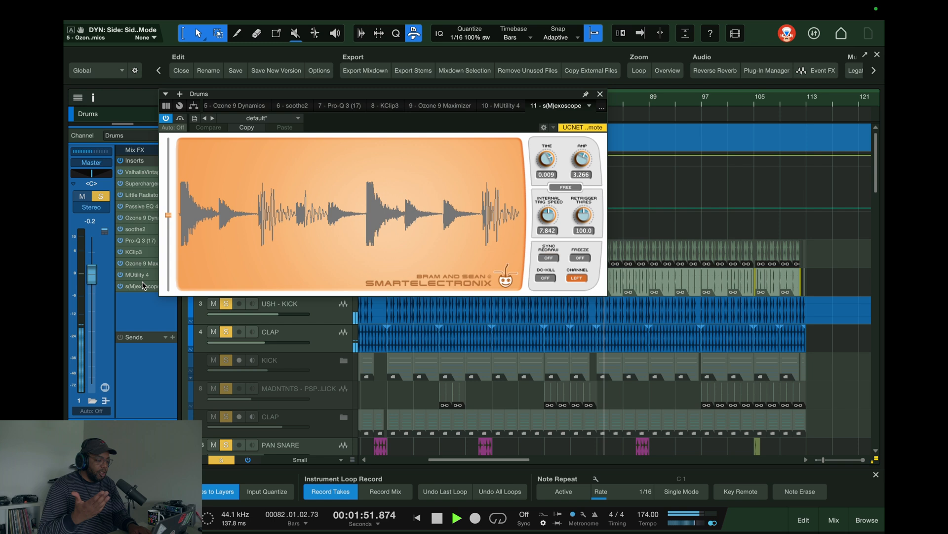
key("space")
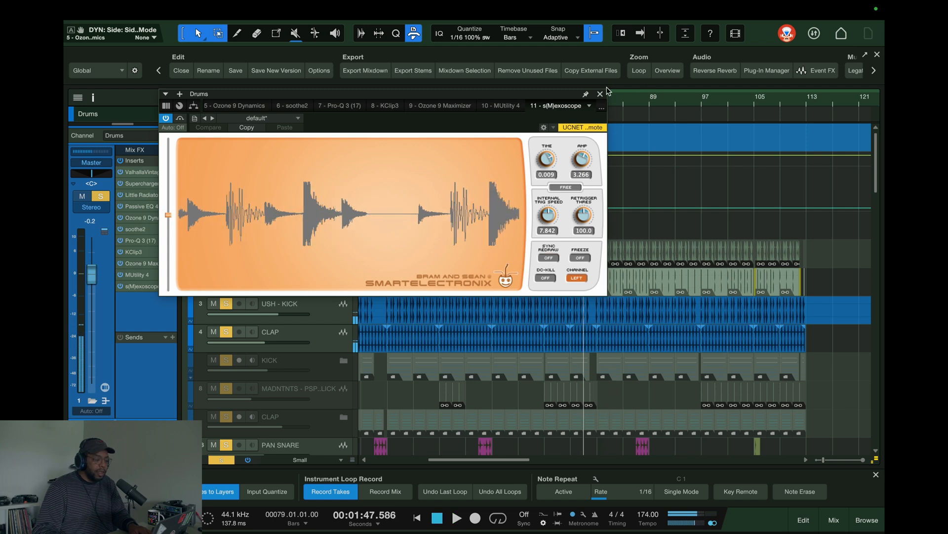
left_click(600, 94)
Show the whole song in overview, collapse the Drums folder and solo the Bass folder exclusively.
left_click(658, 72)
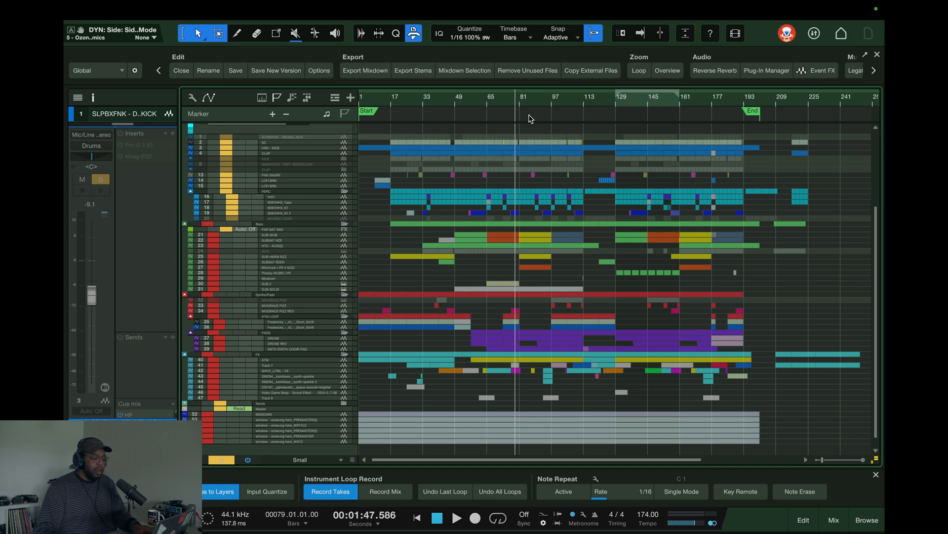
left_click(343, 133)
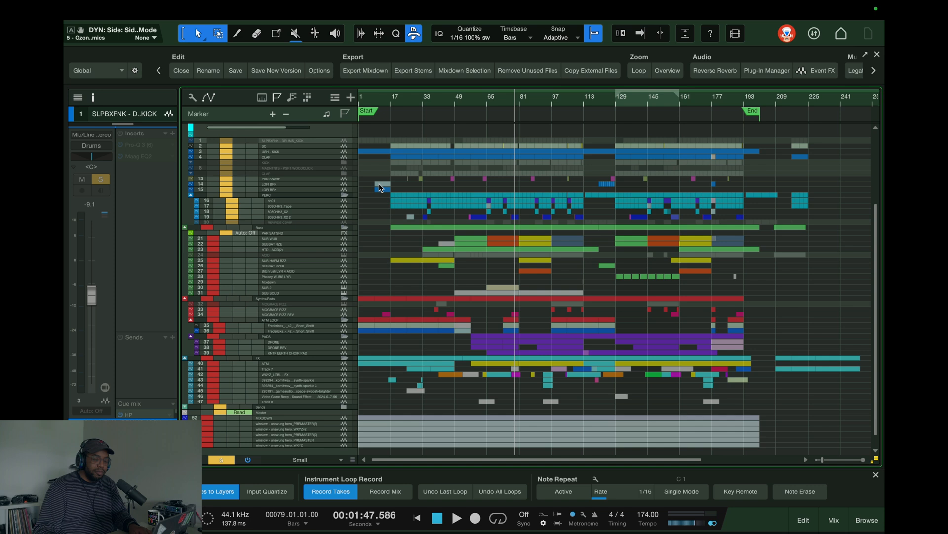
left_click_drag(274, 157, 272, 184)
left_click(221, 159, "alt")
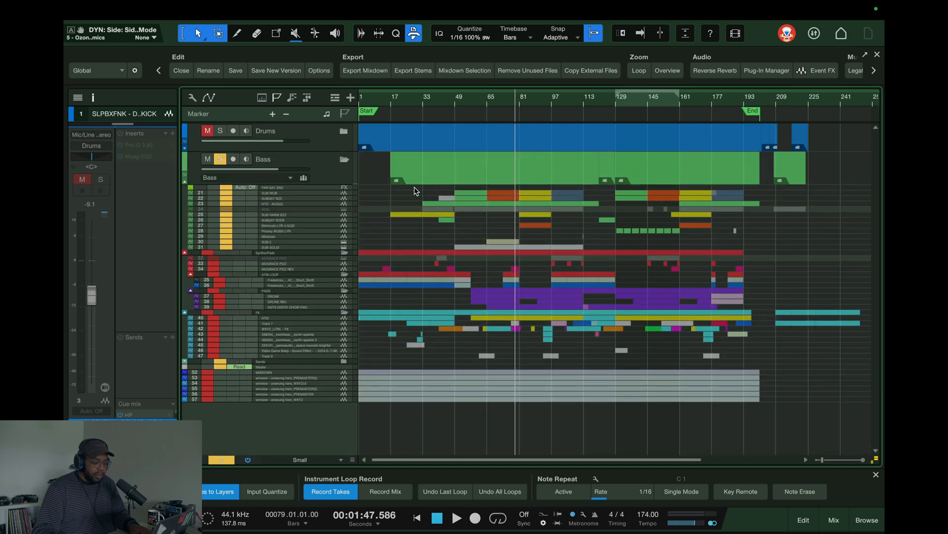
Audition the SUB WUB track on its own from bar 49 and stop.
left_click_drag(395, 182, 624, 267)
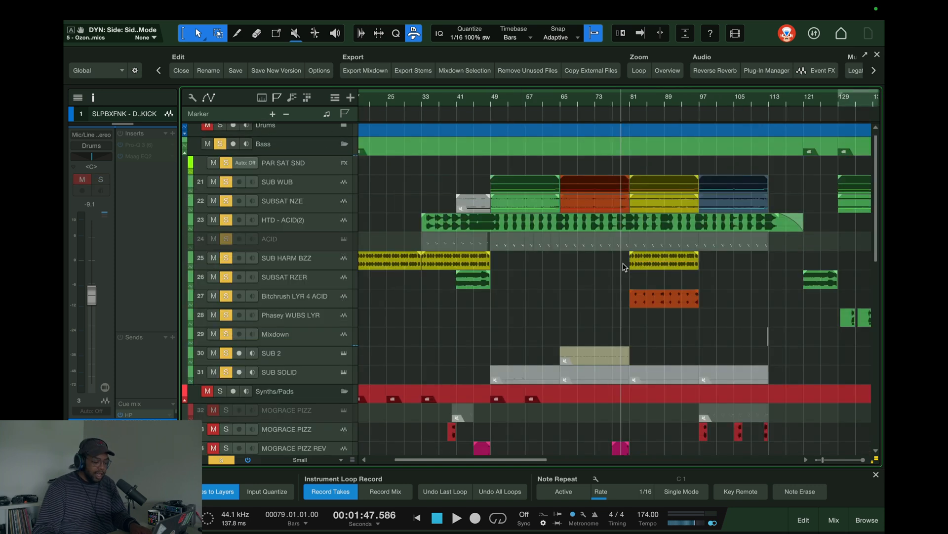
scroll(508, 101, "down", 5)
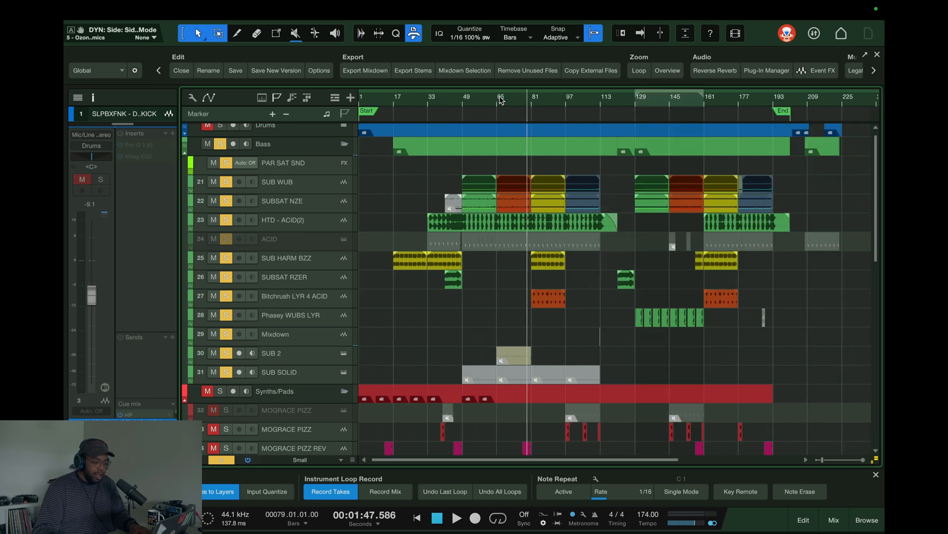
scroll(500, 99, "up", 3)
scroll(500, 99, "up", 2)
left_click(432, 101)
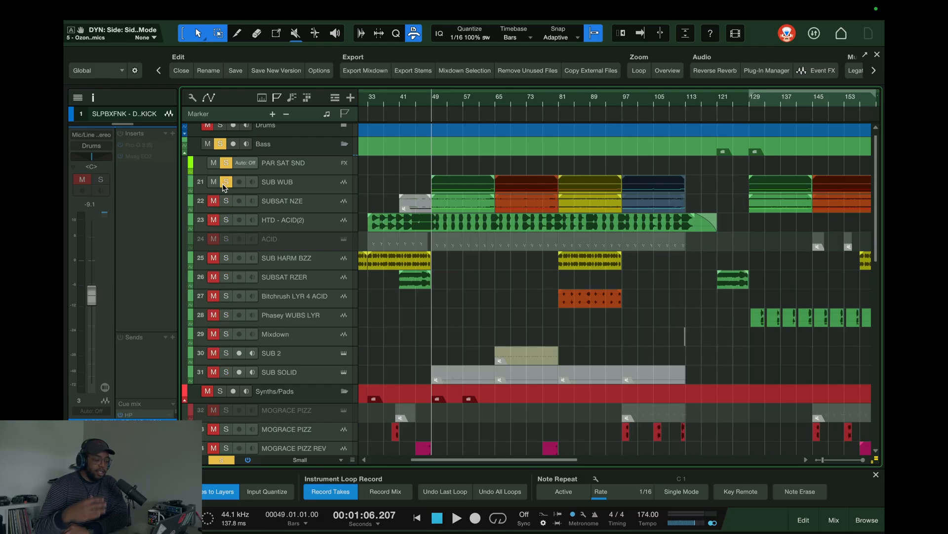
key("space")
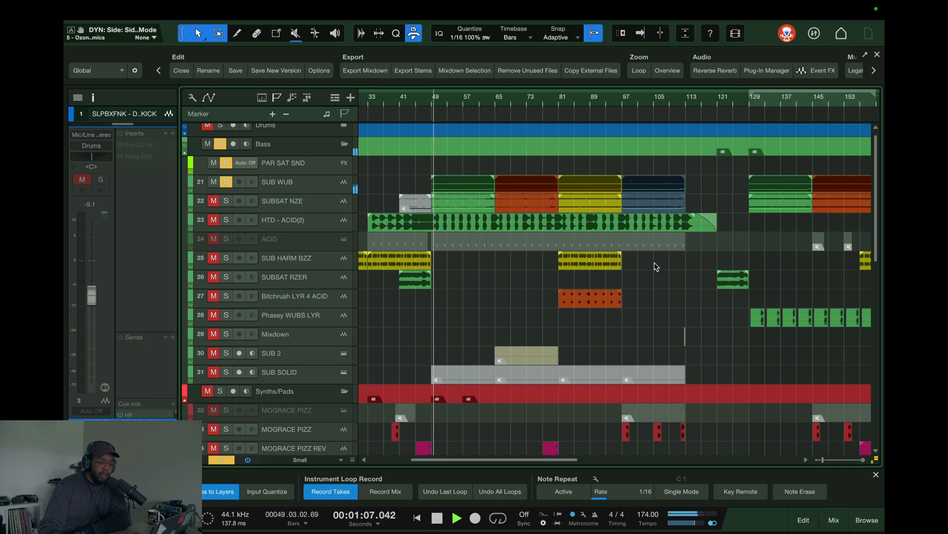
key("space")
Compare the SUB WUB and SUBSAT NZE tracks by soloing each in turn during playback, and stop.
left_click(292, 182)
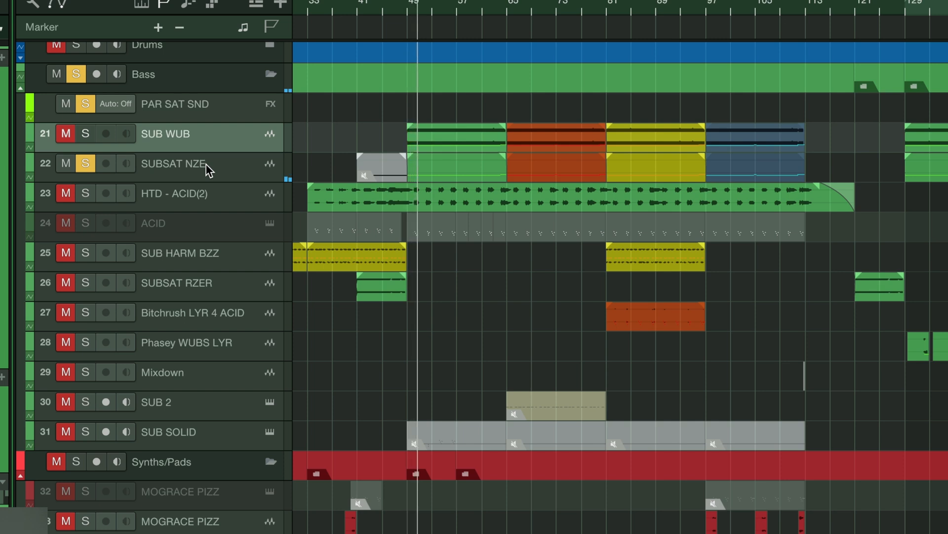
left_click(85, 134)
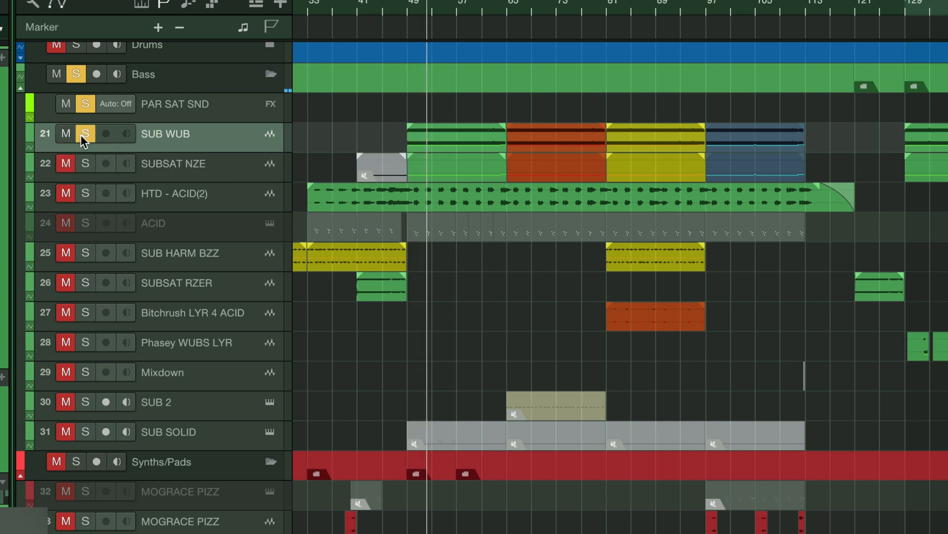
left_click(85, 165)
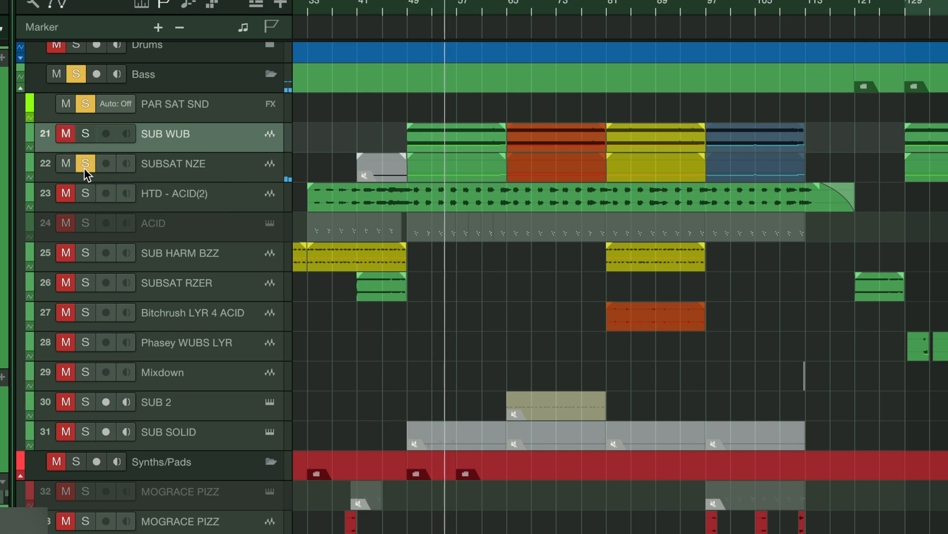
key("space")
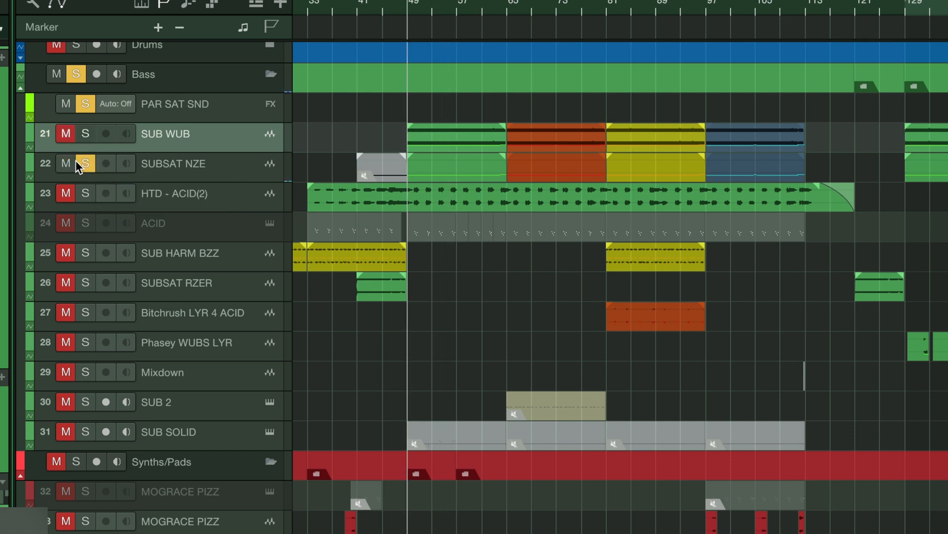
Select the PAR SAT SND effects channel and show the mixer below the arrangement while the sub tracks play.
left_click(204, 106)
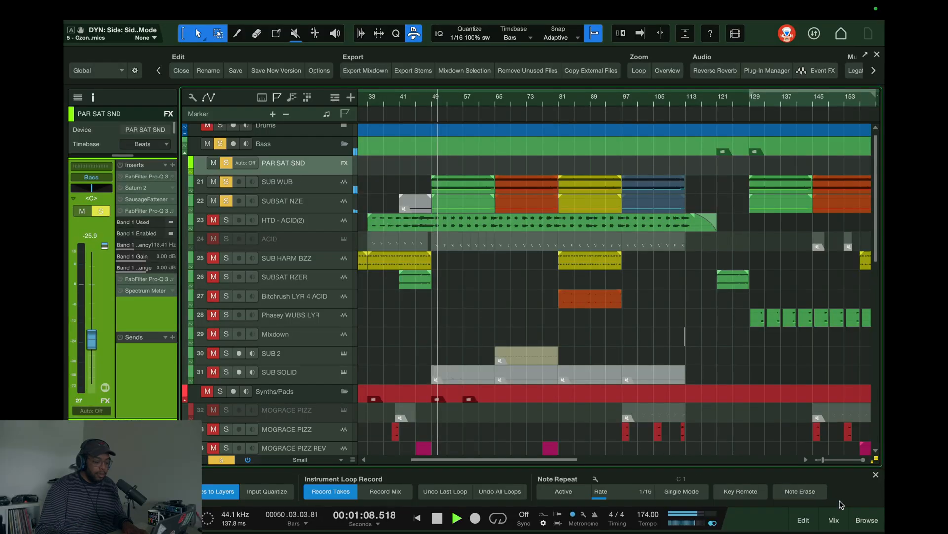
left_click(863, 509)
left_click(865, 516)
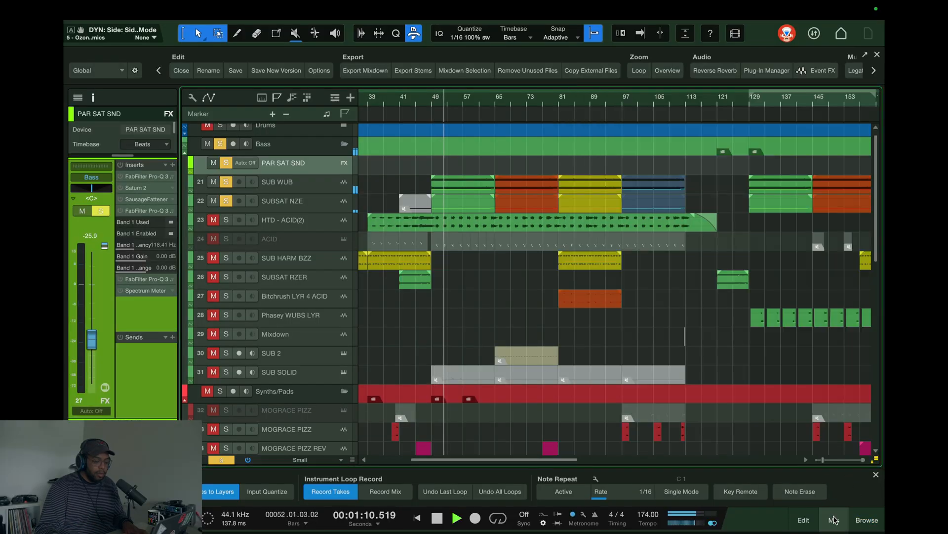
left_click(834, 519)
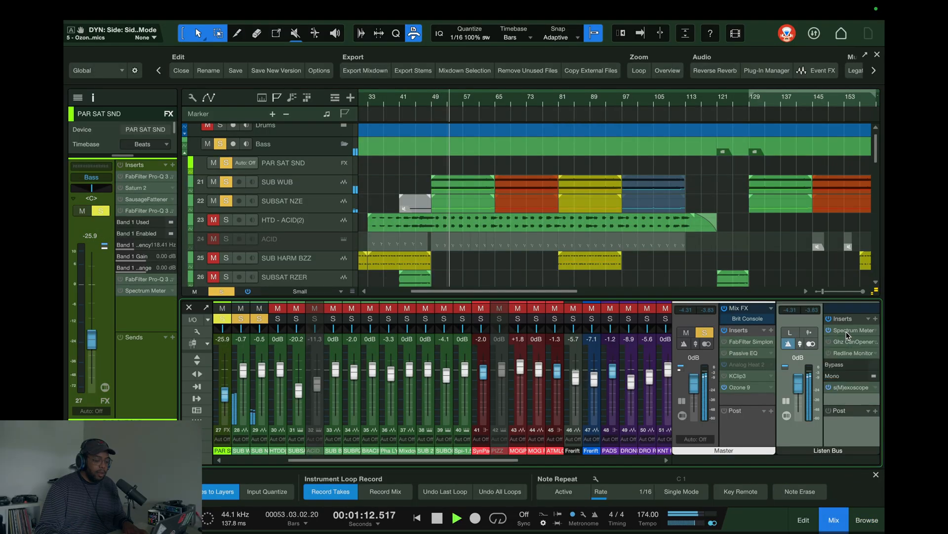
Analyze the playing bass in the Listen Bus Spectrum Meter with the FFT - Bass Peak preset, and close the meter.
left_click(847, 330)
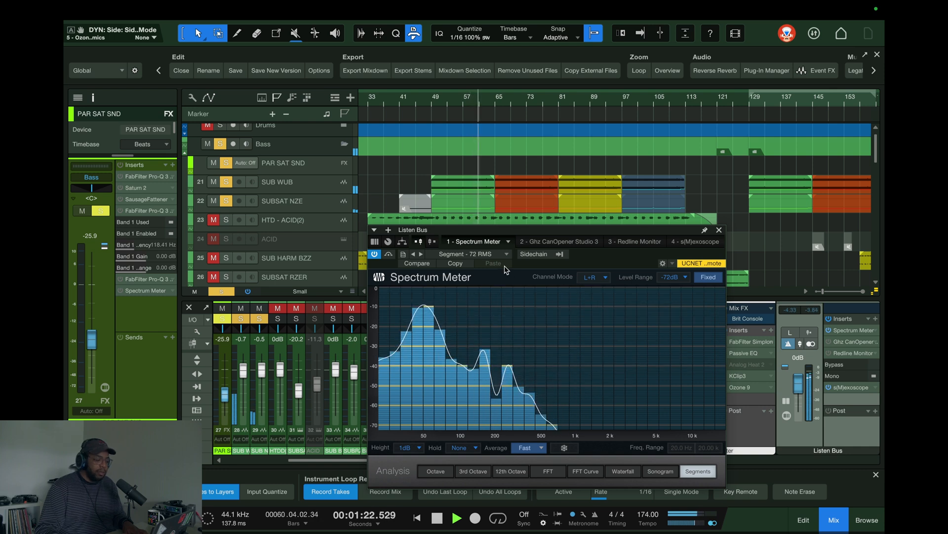
left_click(473, 254)
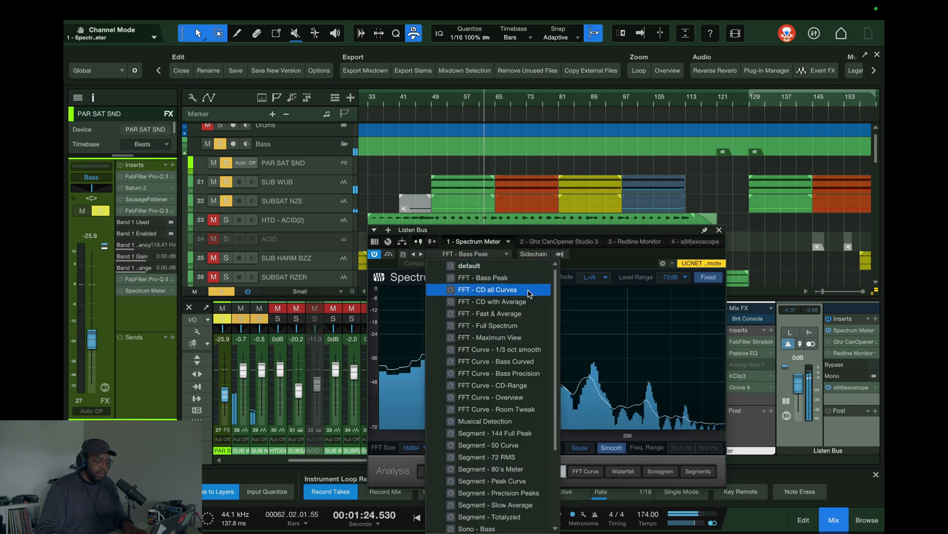
left_click(502, 279)
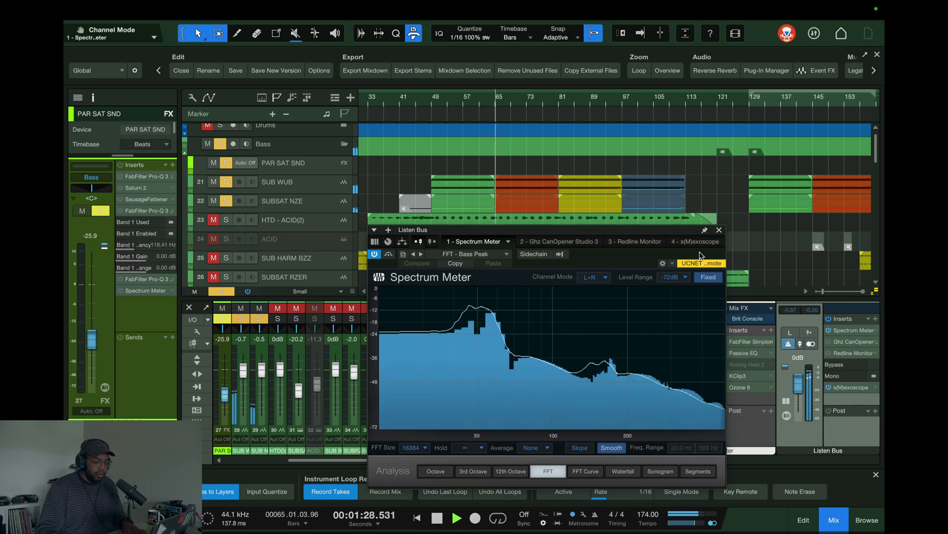
left_click(720, 230)
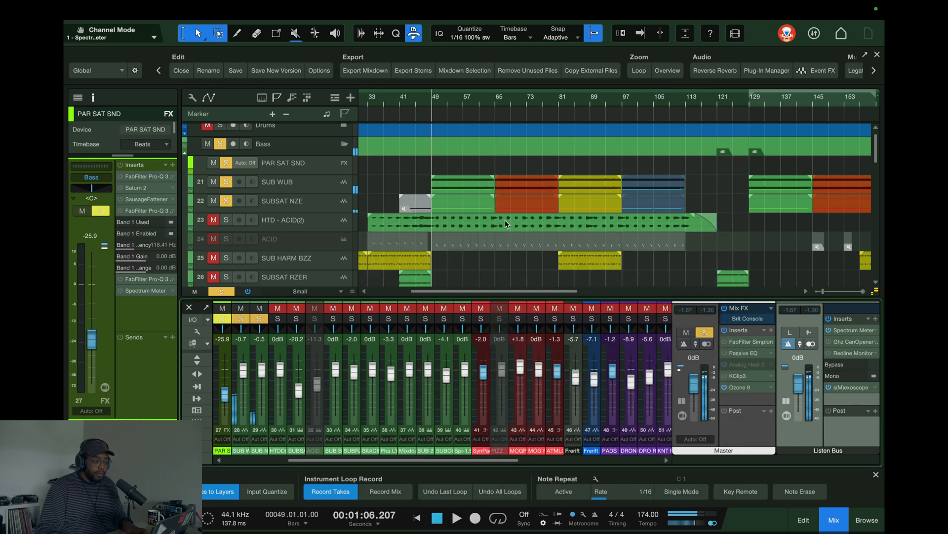
Audition the SUBSAT NZE track on its own from bar 83, stop, and add SUB WUB back to the solo.
left_click(503, 106)
left_click(565, 106)
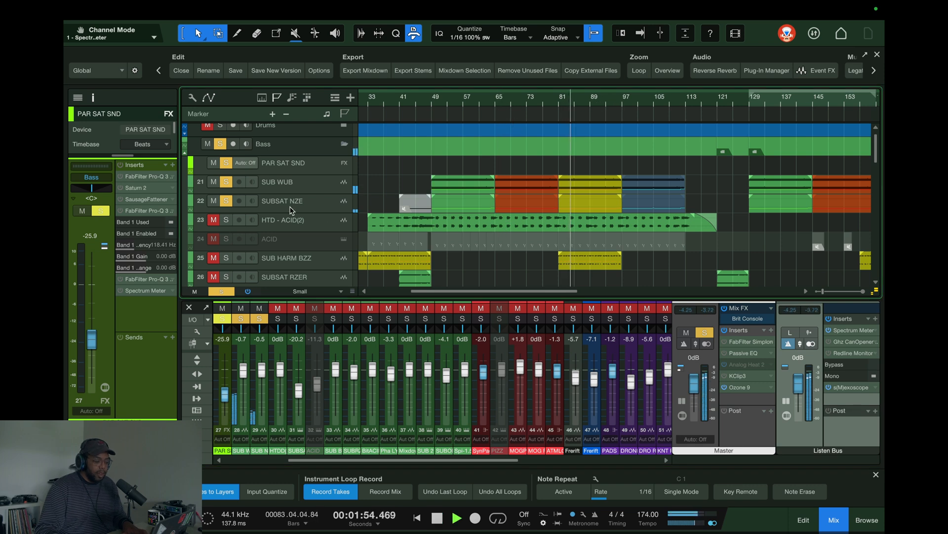
left_click(250, 201)
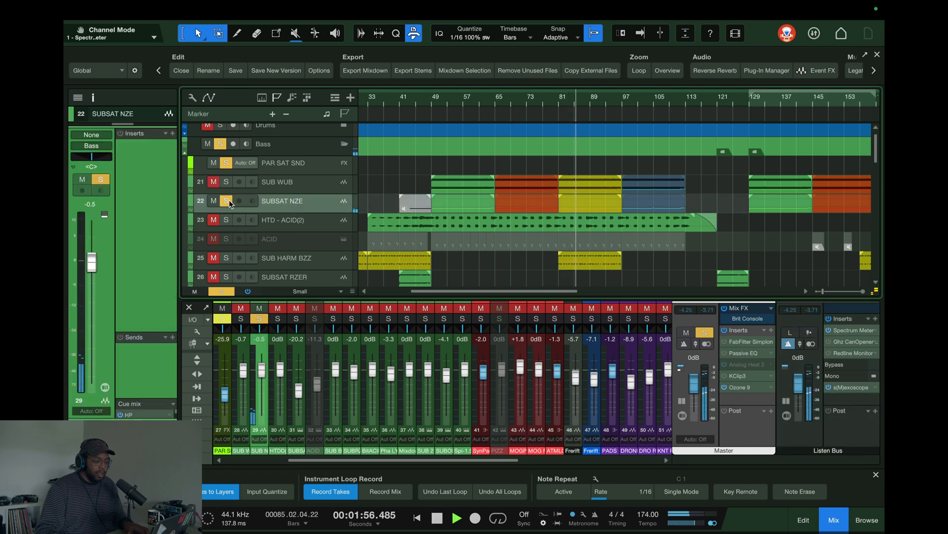
key("space")
left_click(226, 182)
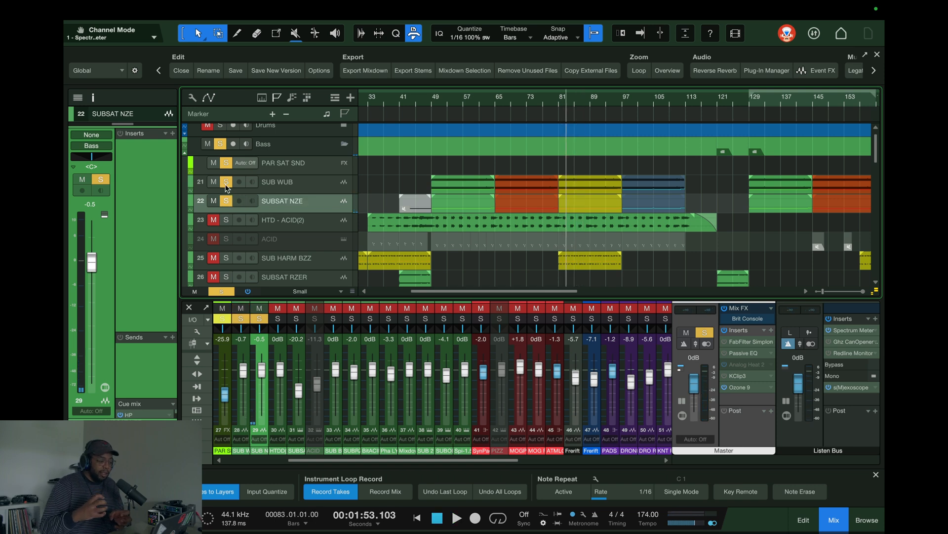
Add the Drums folder to the solo, play it together with the two sub tracks, and stop.
left_click(220, 127)
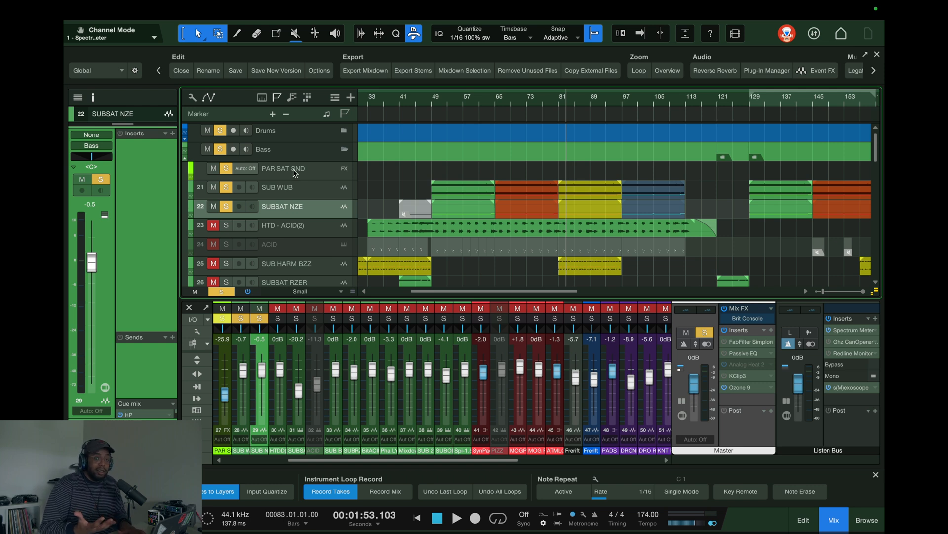
key("space")
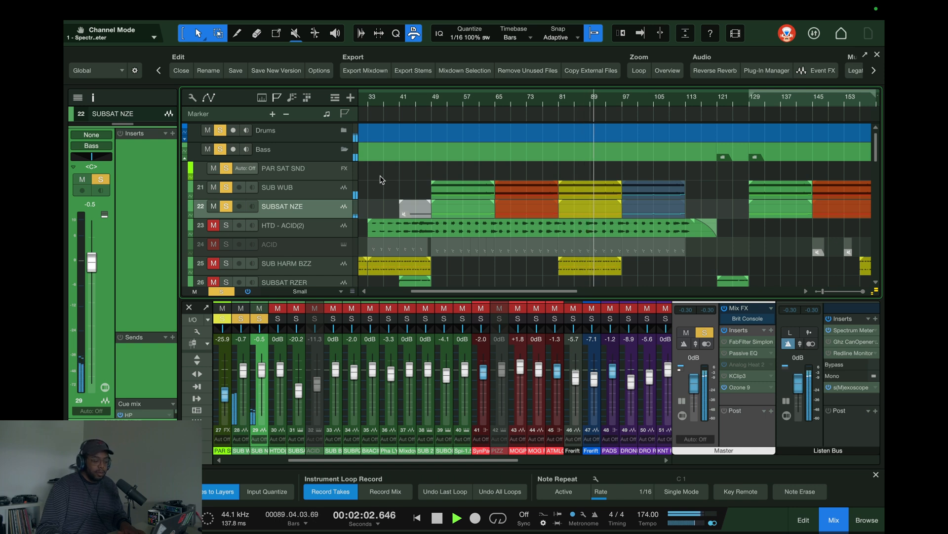
key("space")
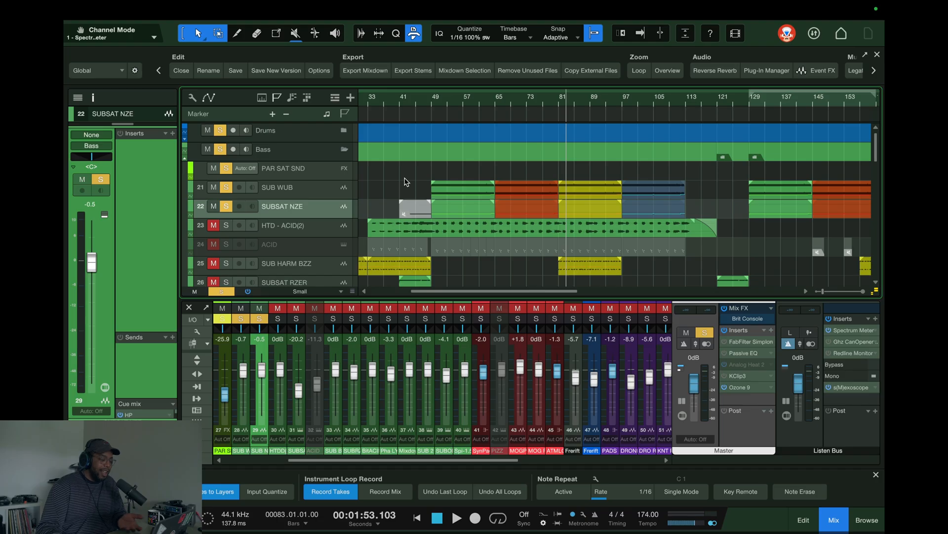
Solo the HTD - ACID(2) track in place of the subs and drums, enlarge its height, and select it.
left_click(228, 226)
left_click_drag(289, 236, 289, 262)
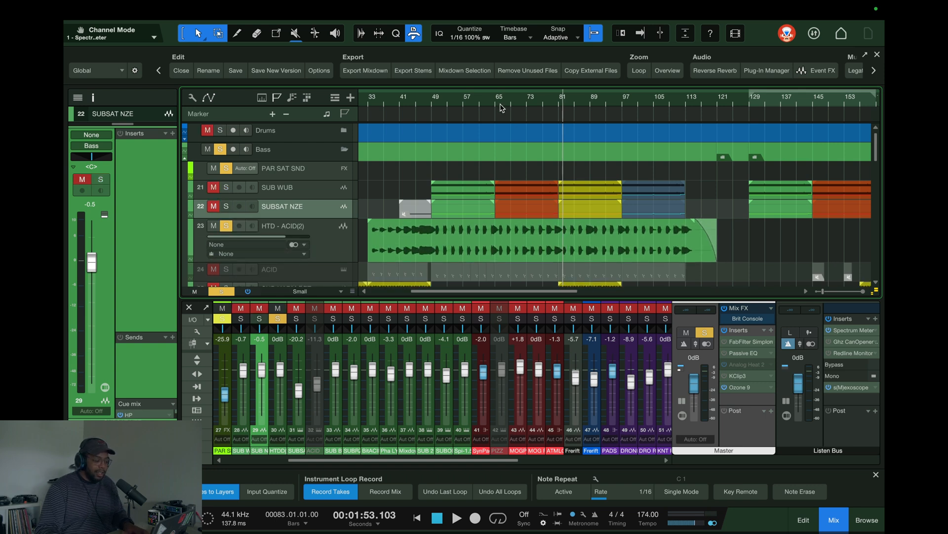
scroll(500, 108, "down", 4)
scroll(472, 105, "up", 6)
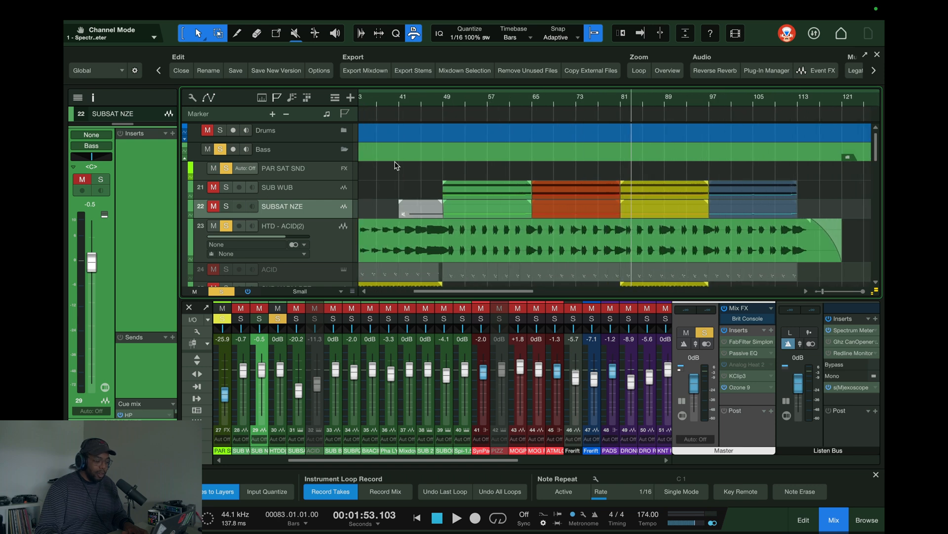
left_click(320, 233)
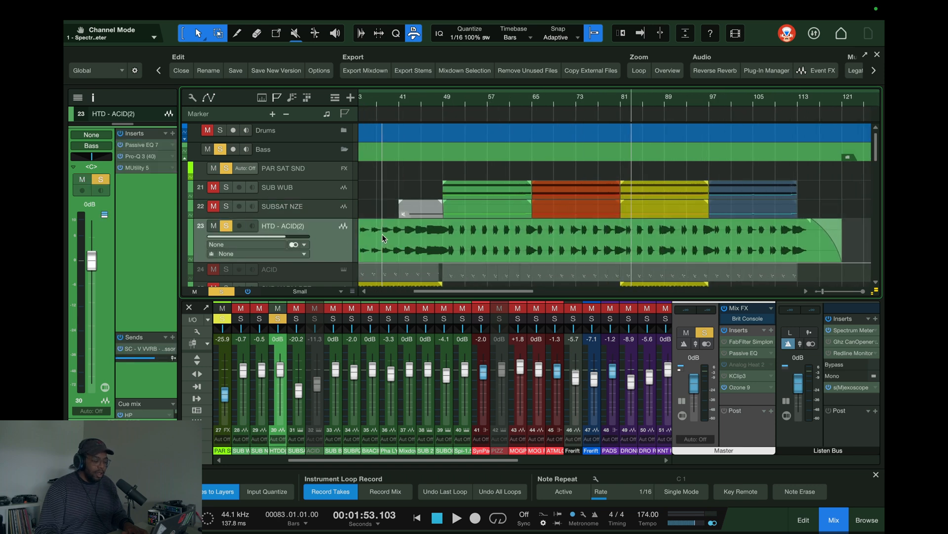
scroll(395, 231, "down", 1)
scroll(395, 230, "down", 2)
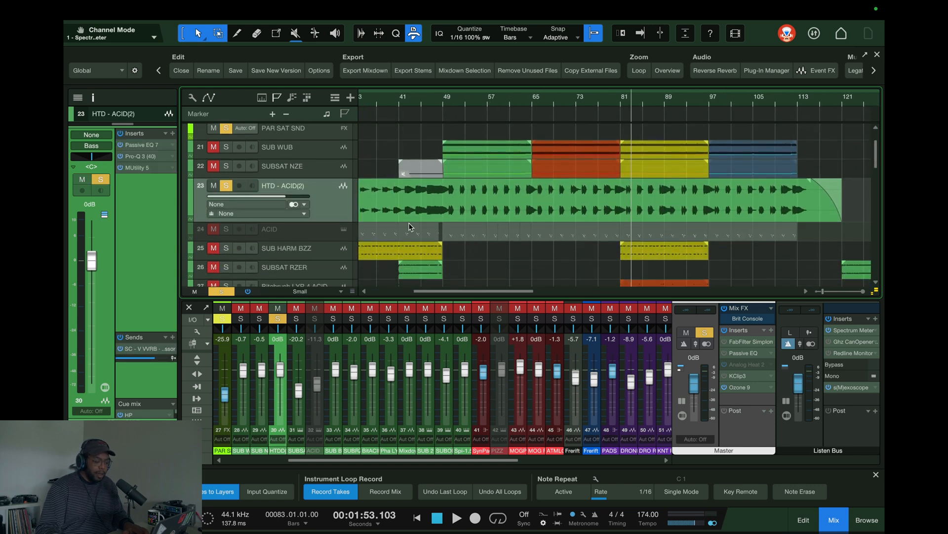
Enlarge the disabled ACID instrument track to inspect its notes, shrink it back, and reselect HTD - ACID(2).
left_click(436, 103)
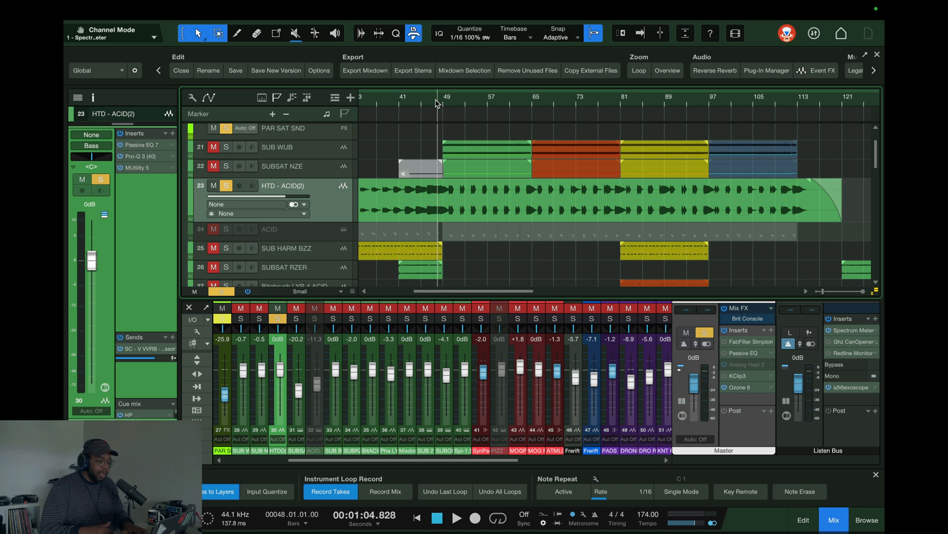
scroll(489, 94, "up", 5)
scroll(489, 94, "down", 5)
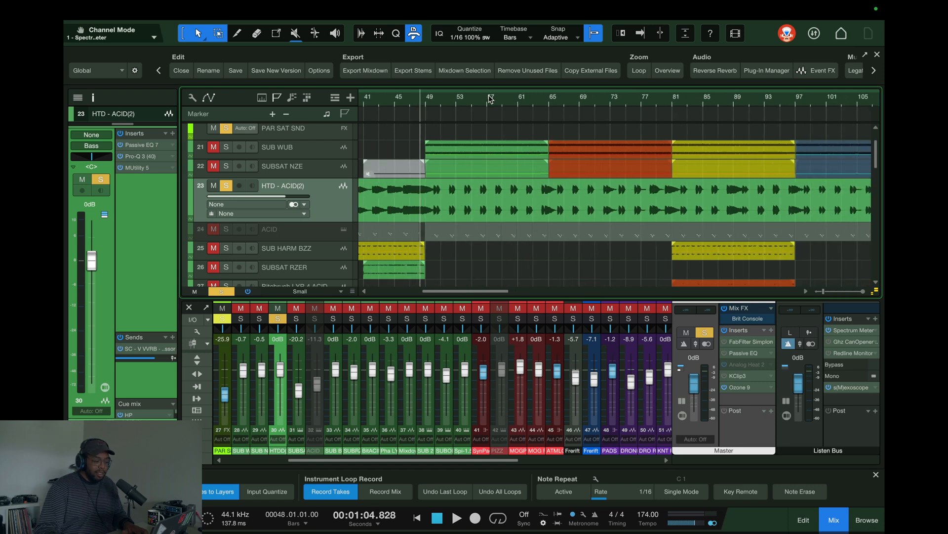
left_click(284, 231)
left_click_drag(282, 241, 275, 260)
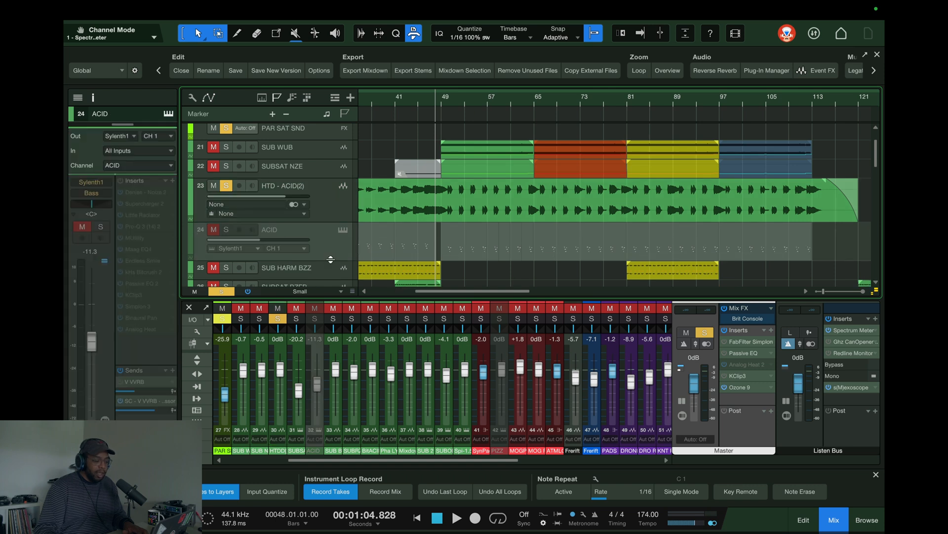
left_click_drag(325, 258, 325, 235)
left_click(324, 214)
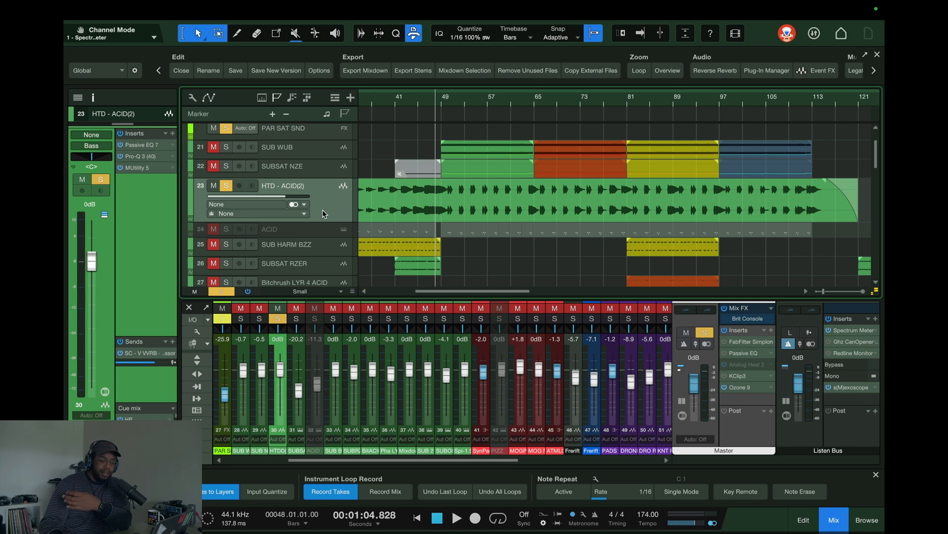
Audition the soloed HTD - ACID(2) track from bar 41 and stop.
left_click(390, 99)
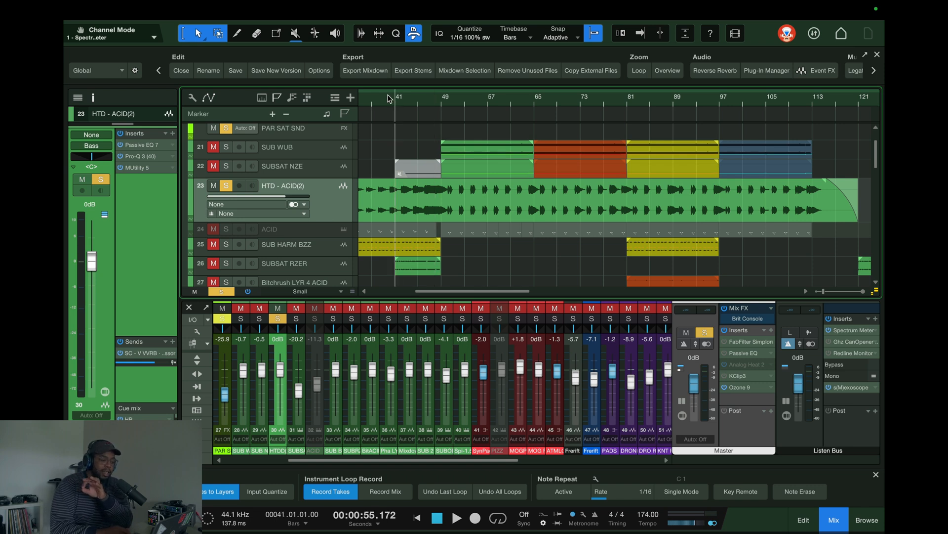
key("space")
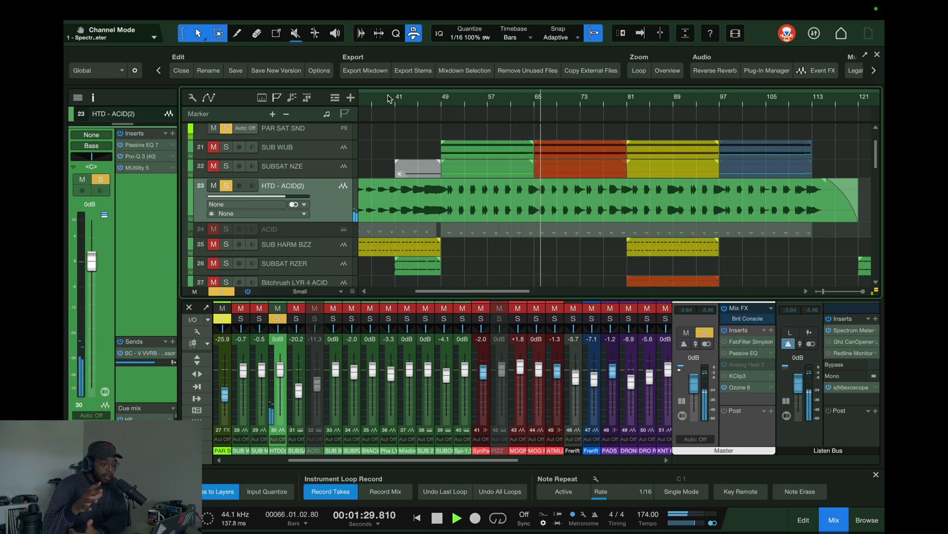
key("space")
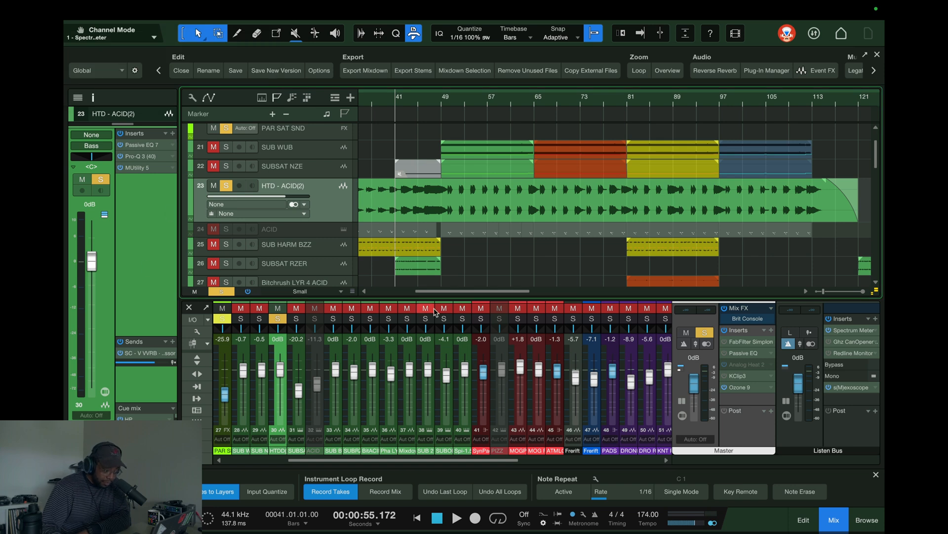
Enlarge the ACID instrument track and expand its automation lanes across the arrangement.
left_click_drag(289, 236, 279, 267)
scroll(219, 234, "down", 1)
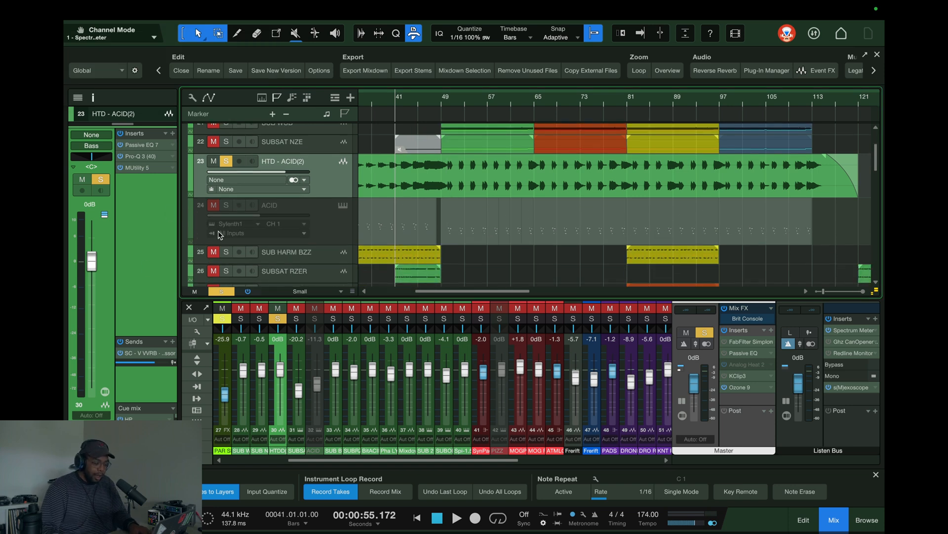
left_click(191, 242)
scroll(356, 222, "down", 5)
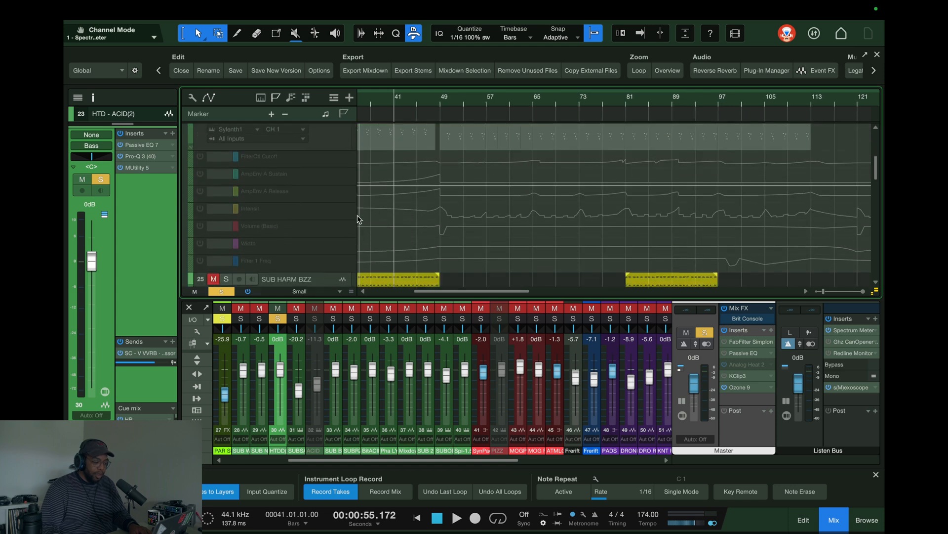
scroll(423, 98, "down", 1)
scroll(423, 97, "down", 2)
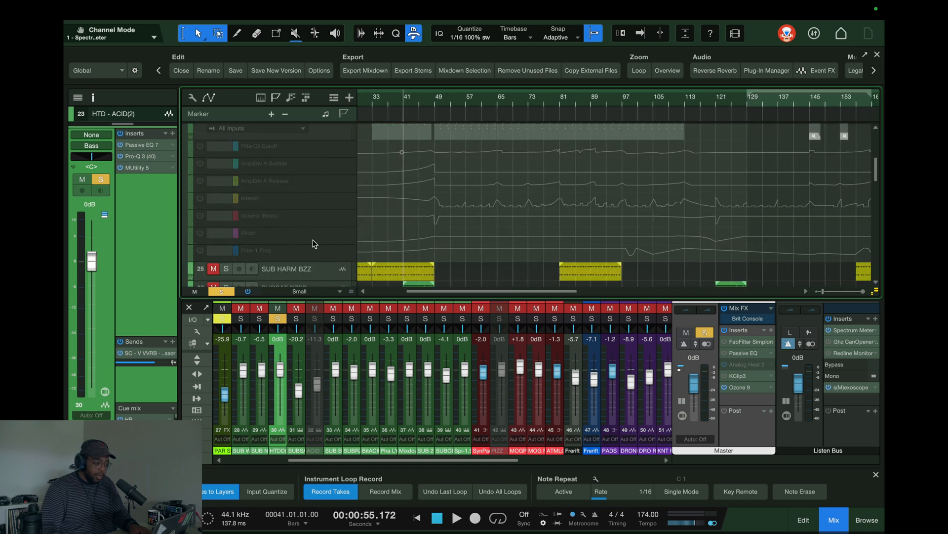
scroll(433, 103, "up", 2)
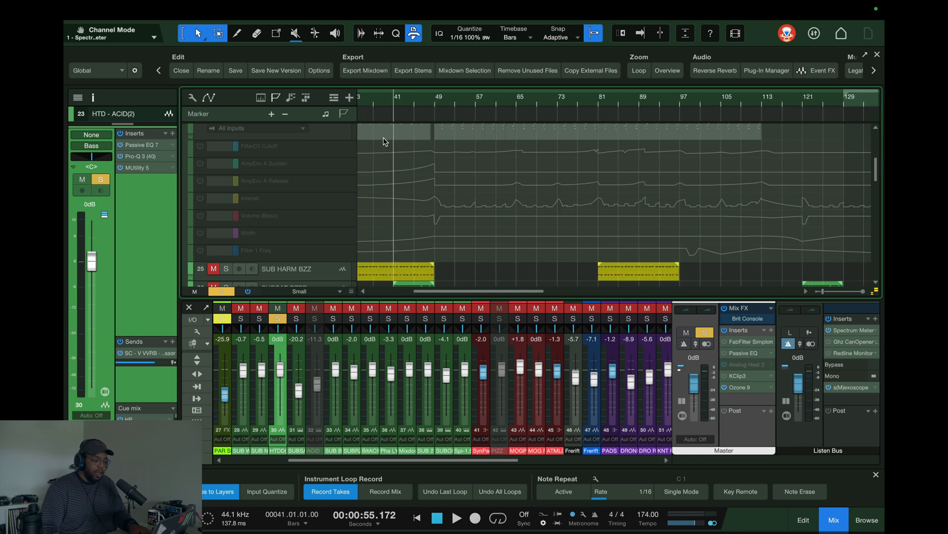
Select the ACID track's automation lanes in turn, including AmpEnv A Sustain and Release, to examine their curves.
left_click(326, 147)
left_click(295, 169)
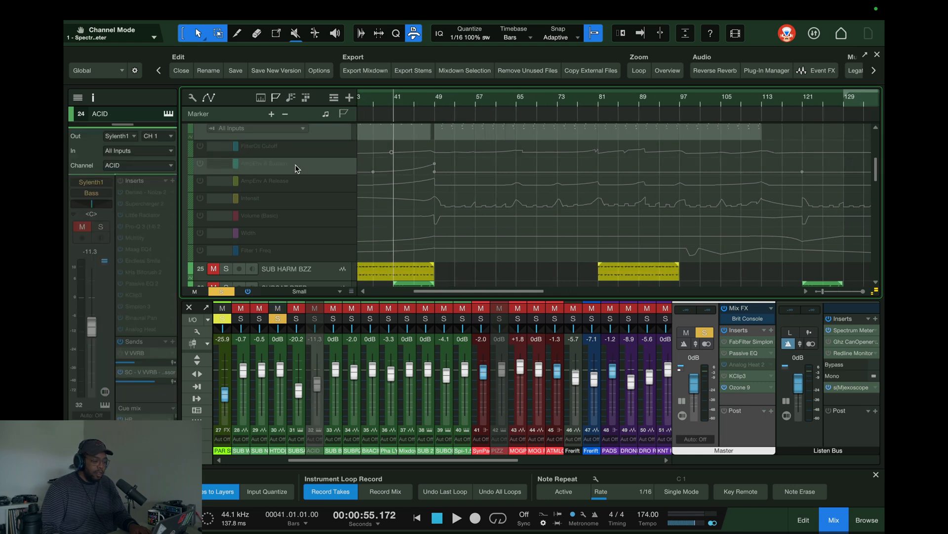
left_click(298, 182)
left_click(290, 200)
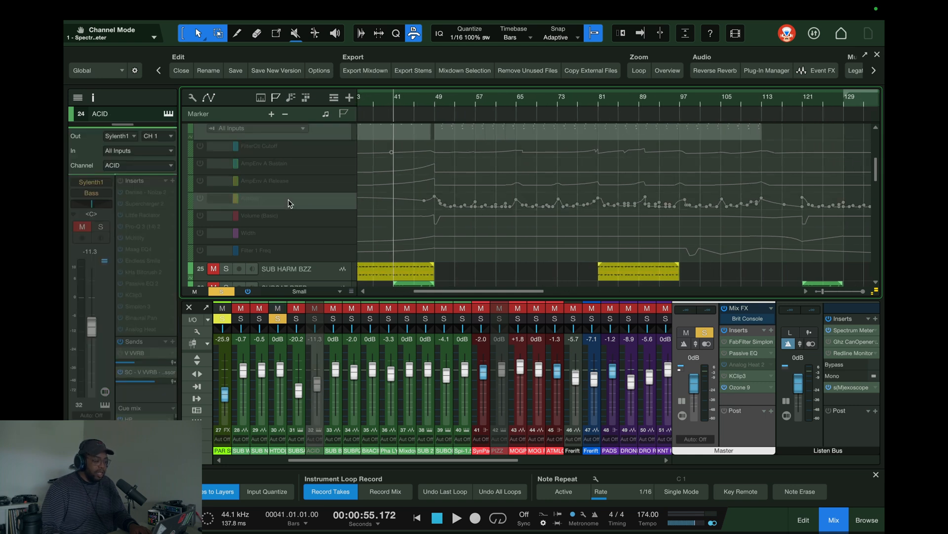
scroll(456, 105, "up", 3)
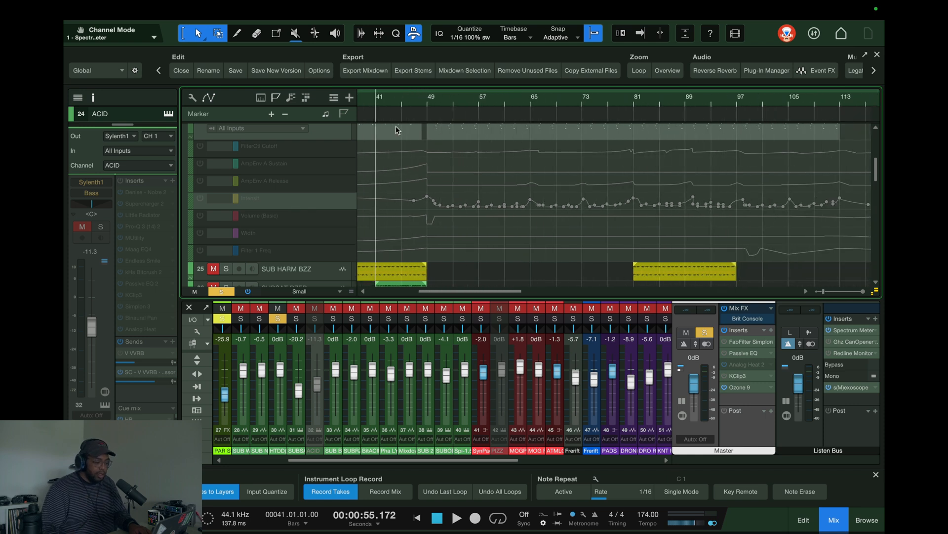
left_click(263, 240)
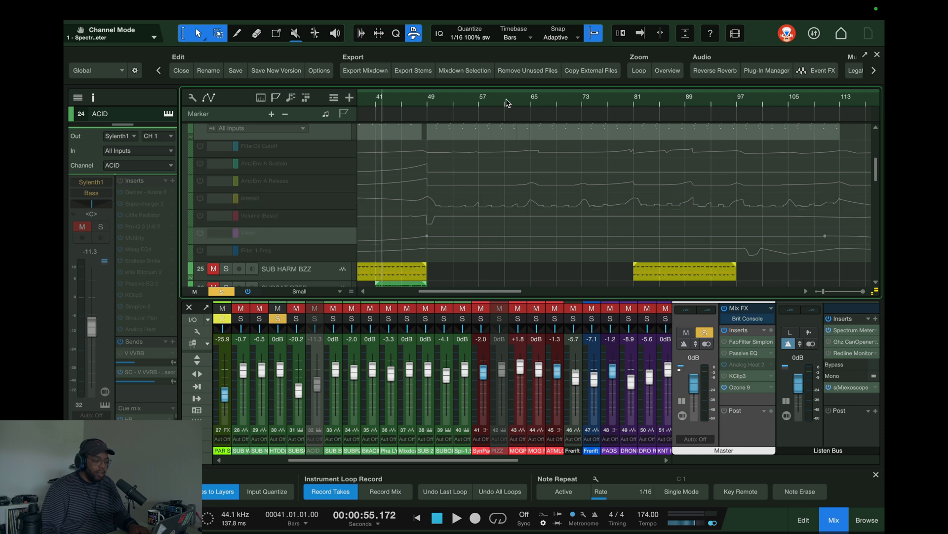
Play the acid bass briefly from bar 33 and again from bar 47 against the automation curves, and stop.
scroll(508, 100, "down", 4)
left_click(437, 101)
key("space")
scroll(420, 144, "up", 1)
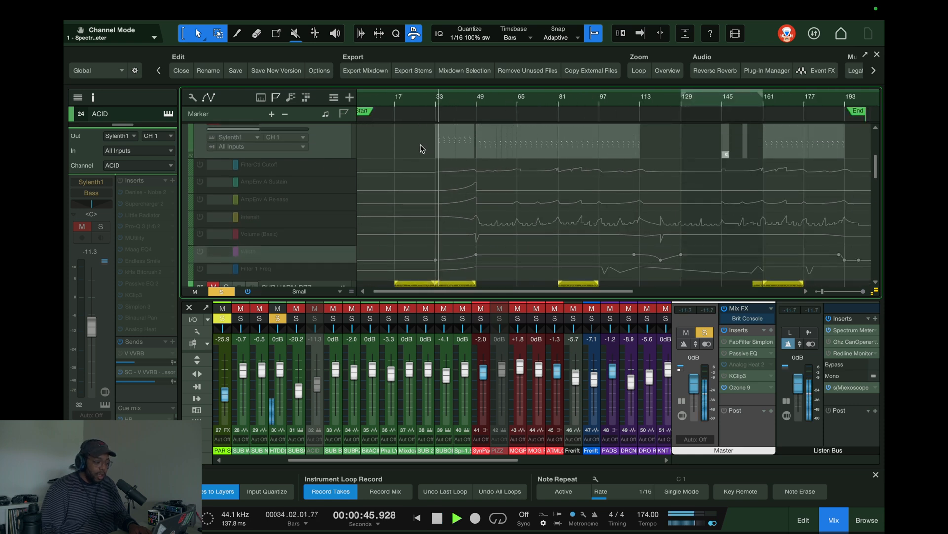
key("space")
left_click(472, 100)
key("space")
key("space")
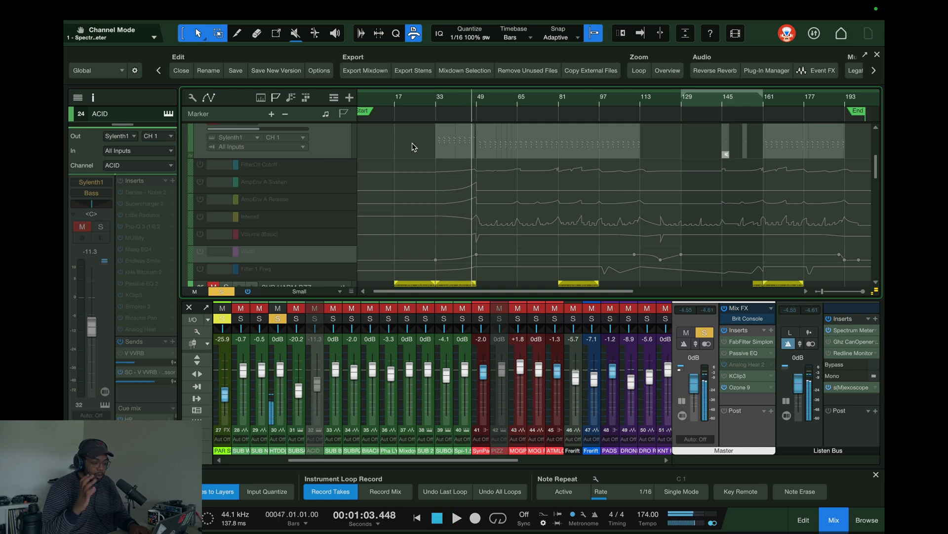
Open the ACID part at bar 49 in the note editor and enlarge the velocity lane to examine the note velocities.
scroll(383, 205, "up", 4)
scroll(381, 205, "up", 1)
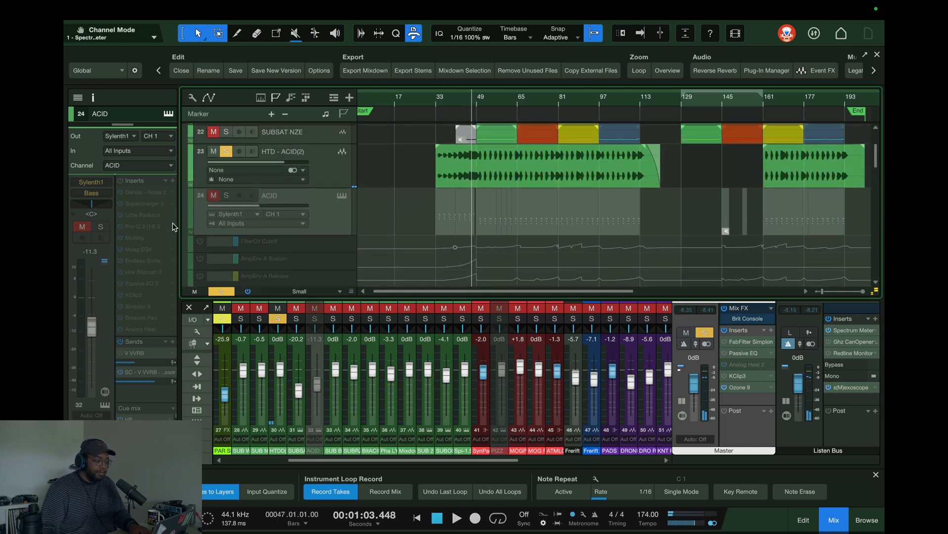
double_click(485, 228)
scroll(488, 131, "up", 3)
left_click_drag(736, 422, 724, 281)
scroll(497, 135, "up", 5)
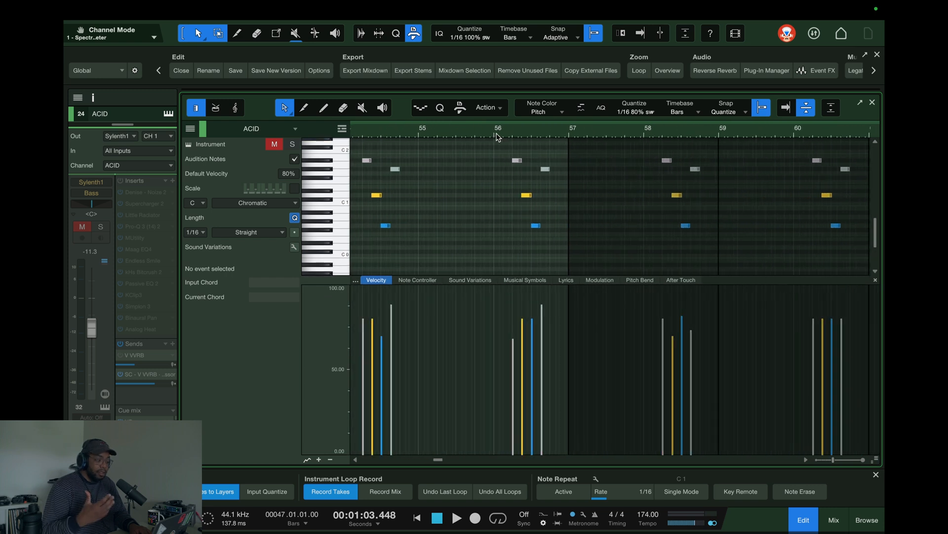
scroll(509, 141, "down", 2)
scroll(521, 133, "down", 6)
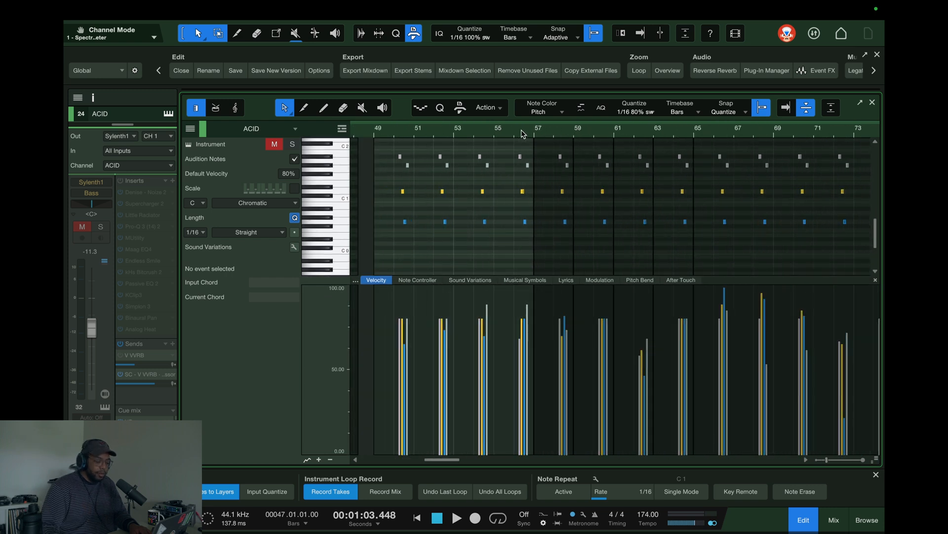
scroll(521, 129, "down", 1)
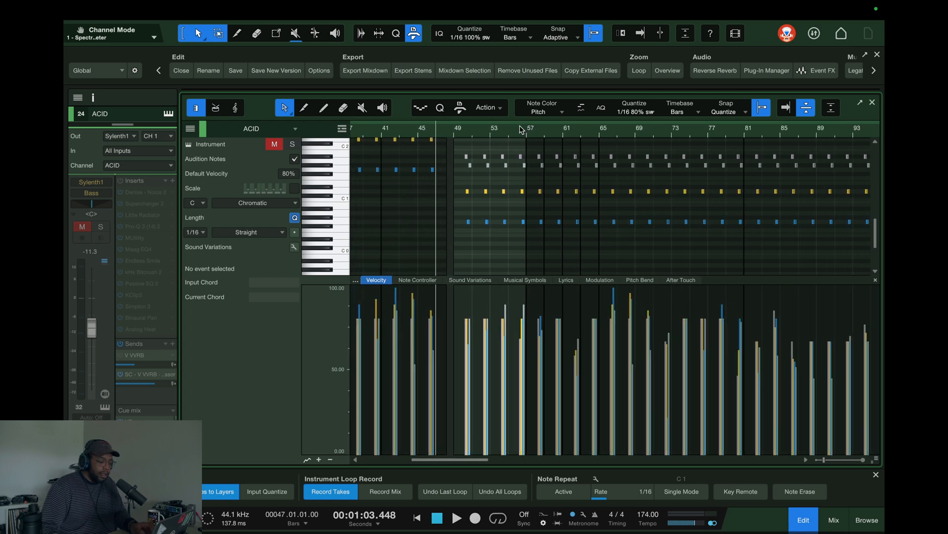
scroll(521, 129, "down", 3)
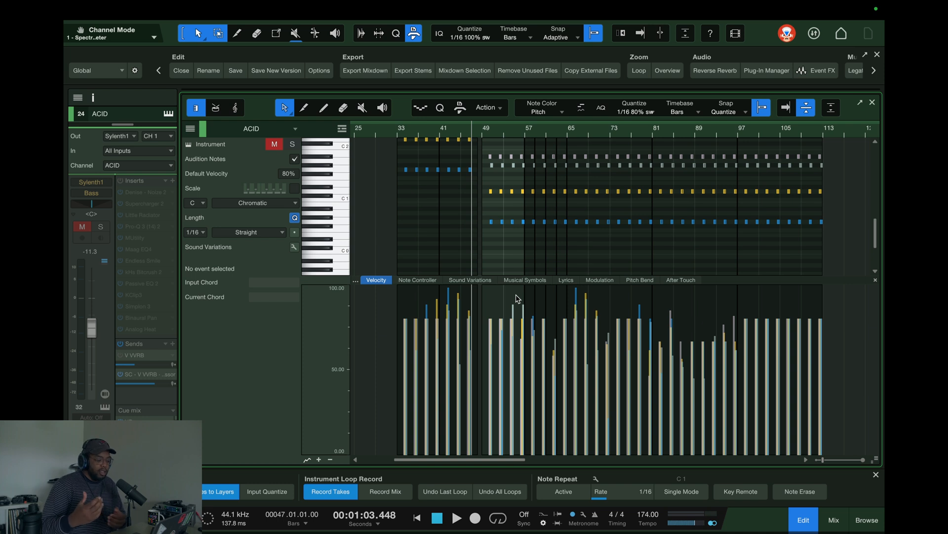
Shrink the velocity lane, close the note editor, and collapse the ACID track's automation lanes.
left_click_drag(710, 286, 698, 344)
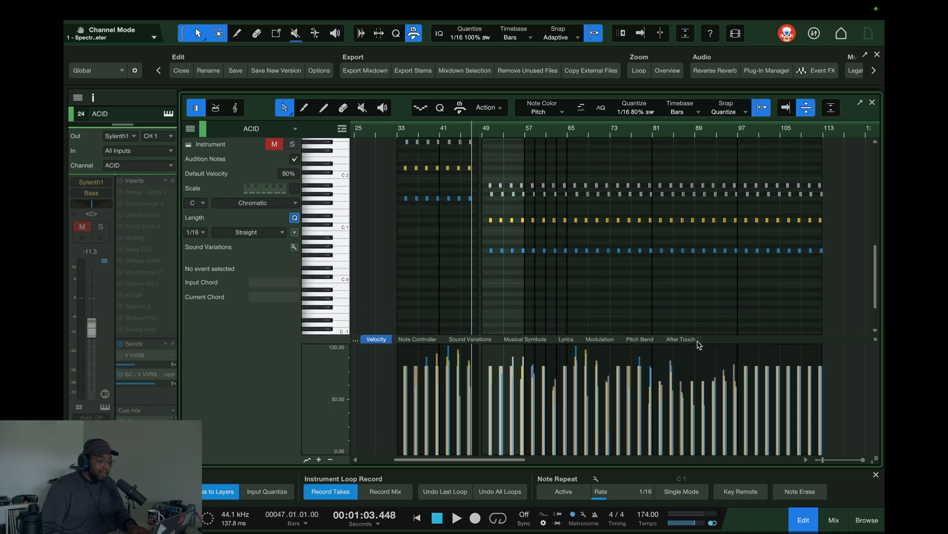
left_click(873, 104)
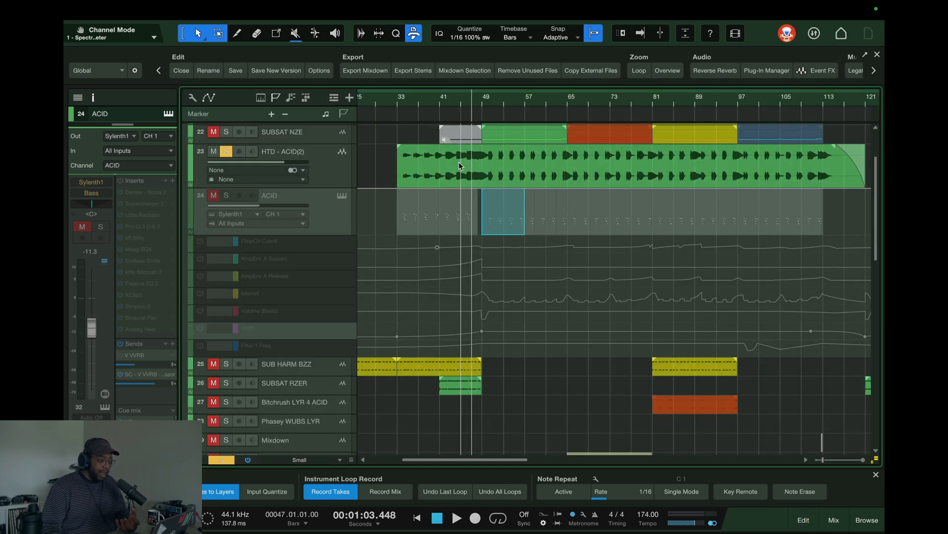
left_click(193, 231)
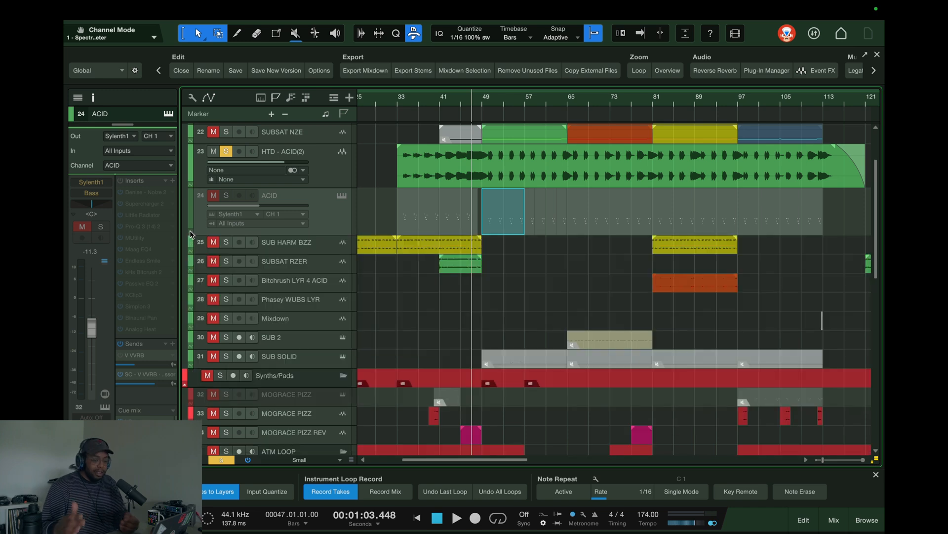
Solo the entire Bass folder, play it from bar 47 through the drop, and stop playback.
scroll(476, 100, "down", 5)
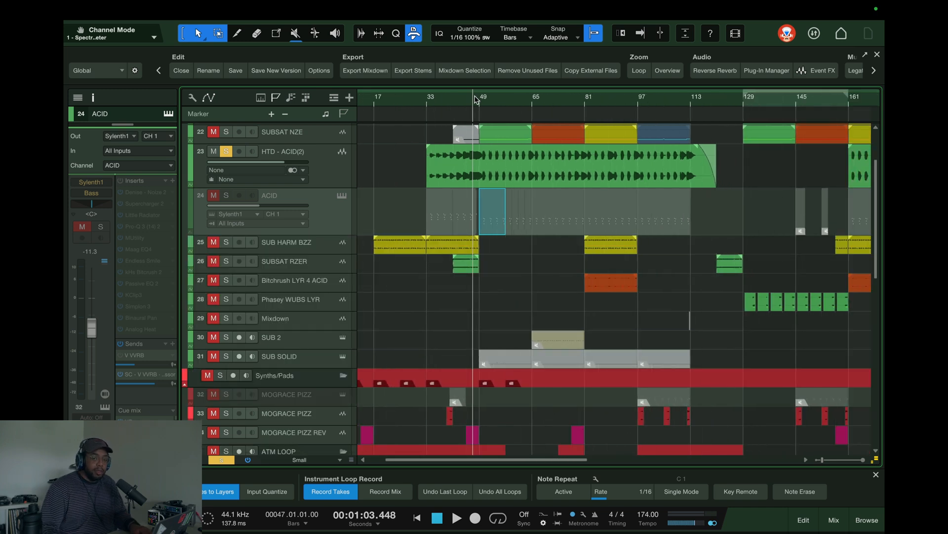
scroll(626, 180, "up", 1)
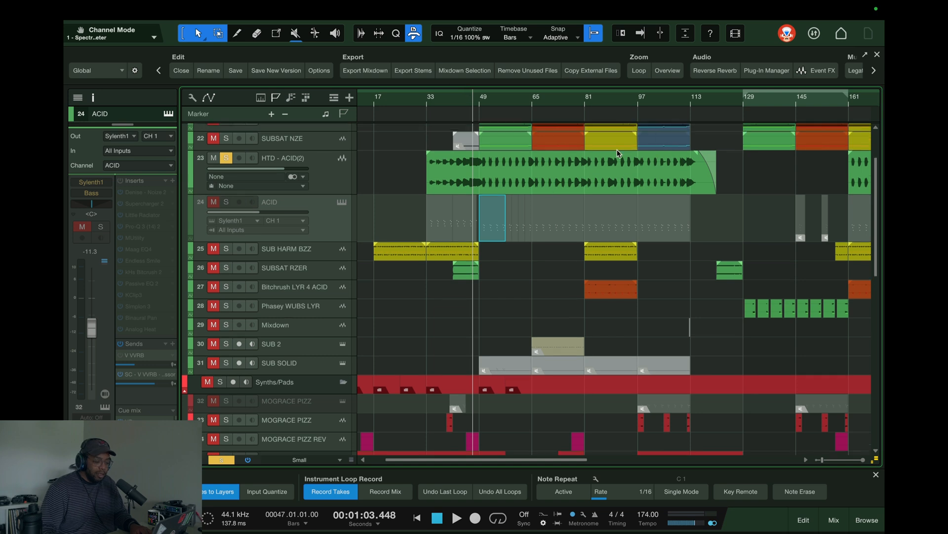
scroll(618, 154, "up", 5)
left_click(222, 149)
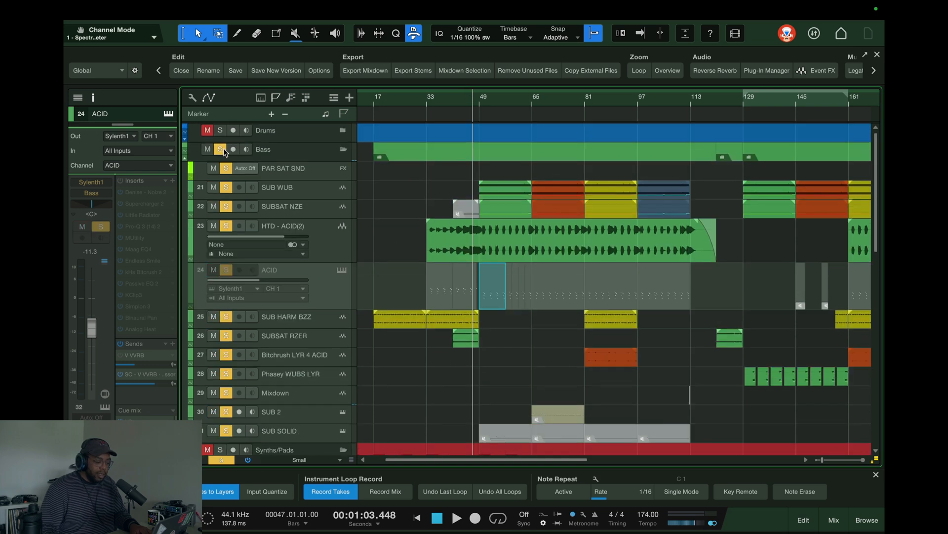
key("space")
left_click(506, 335)
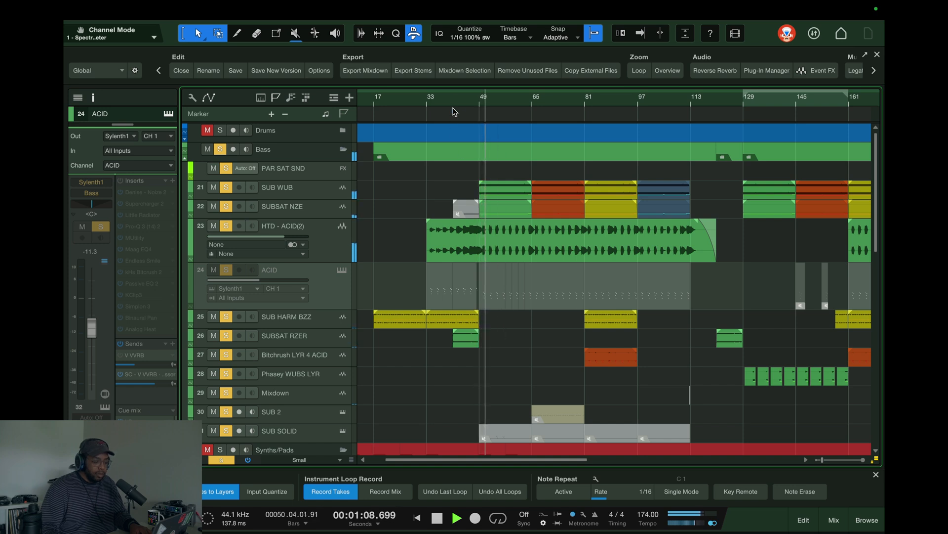
scroll(459, 101, "down", 3)
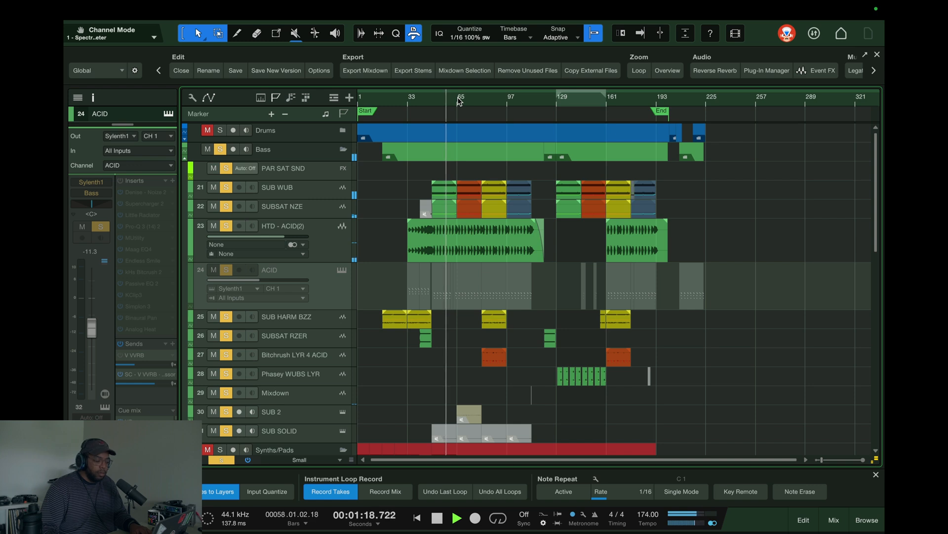
key("space")
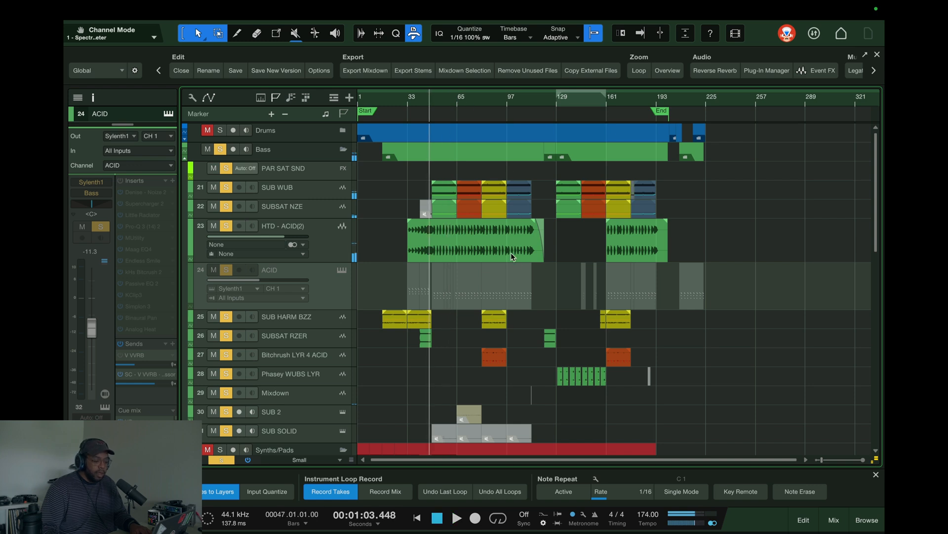
Play the soloed Bass folder from bar 129 to hear the second drop's bass layers.
left_click(561, 97)
scroll(575, 99, "up", 5)
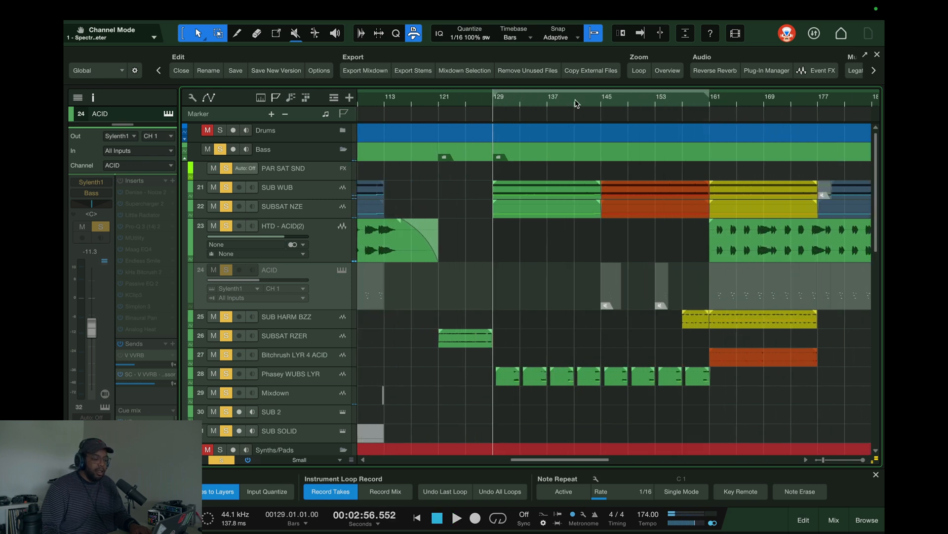
scroll(451, 96, "down", 2)
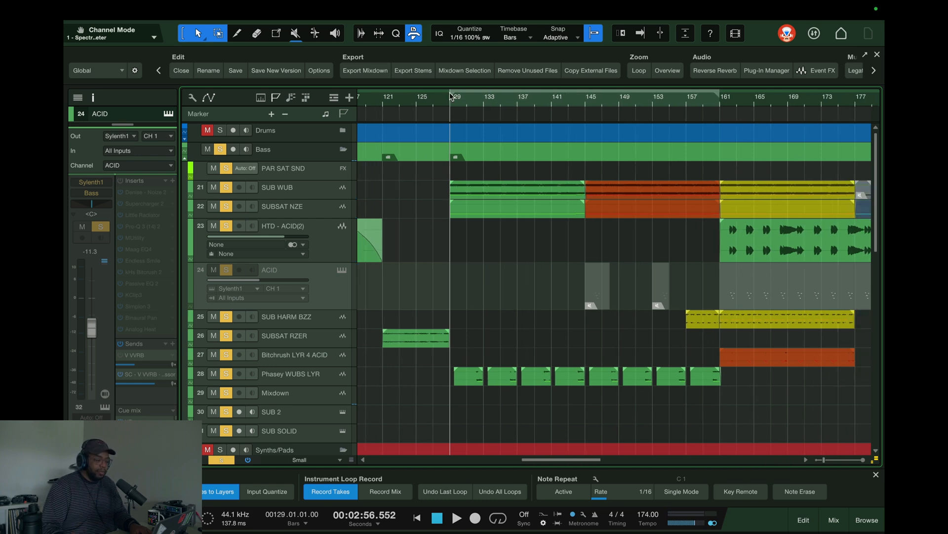
key("space")
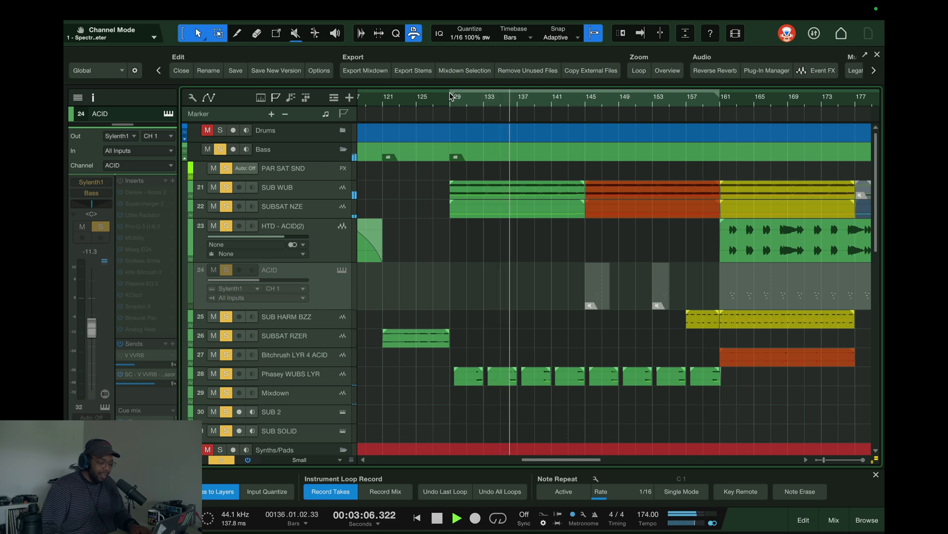
scroll(451, 96, "down", 3)
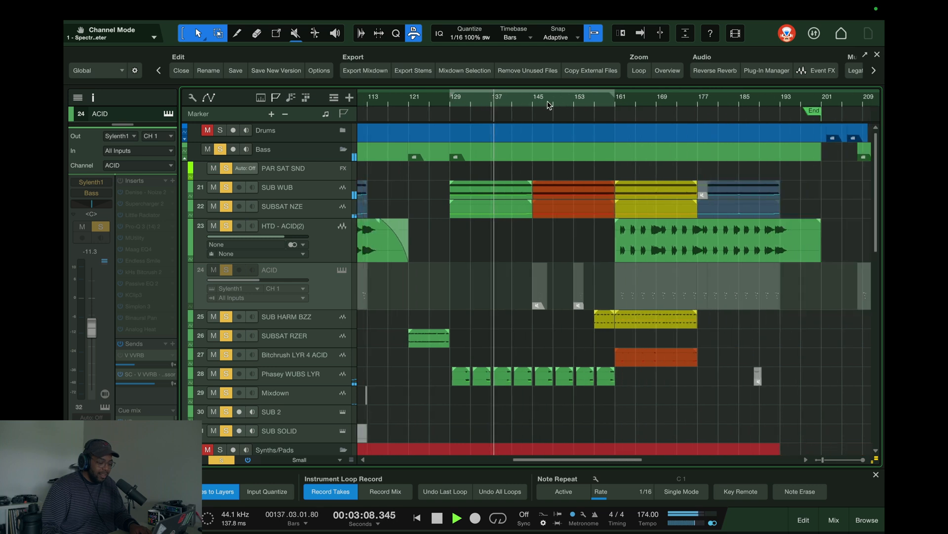
Jump playback to bar 160, solo only the SUB HARM BZZ track to hear it alone, and stop.
left_click(612, 99)
scroll(613, 101, "up", 2)
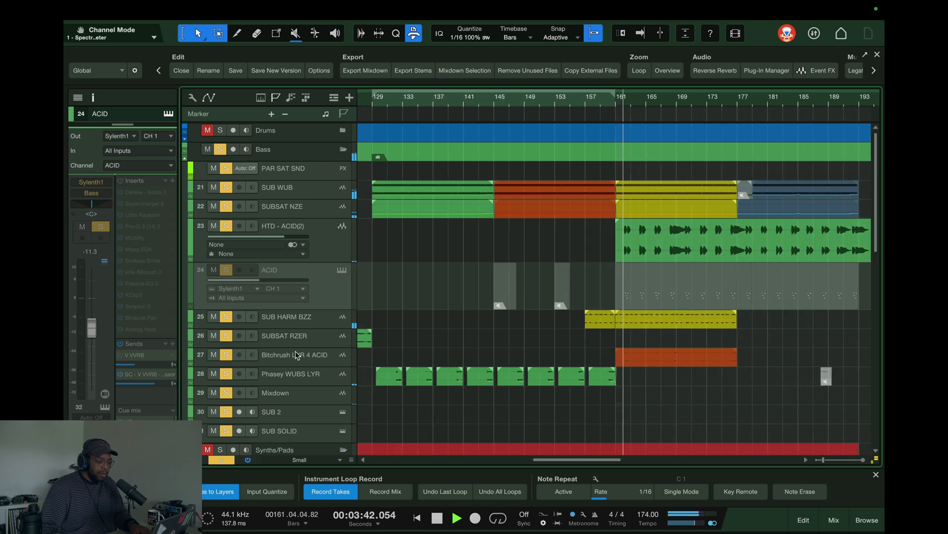
left_click(227, 318, "alt")
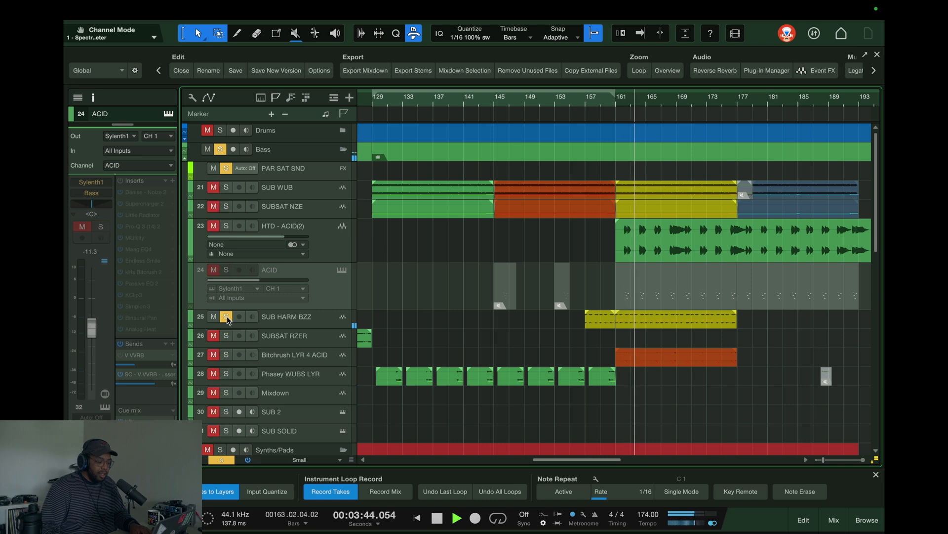
key("space")
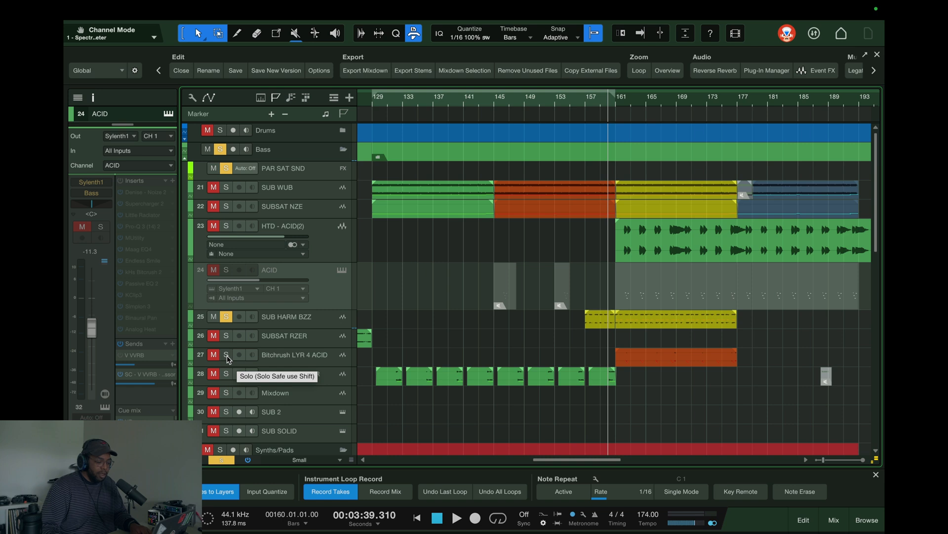
Solo only Bitchrush LYR 4 ACID, play it while examining its enlarged waveform, and stop with the whole arrangement in view.
left_click(227, 356, "alt")
key("space")
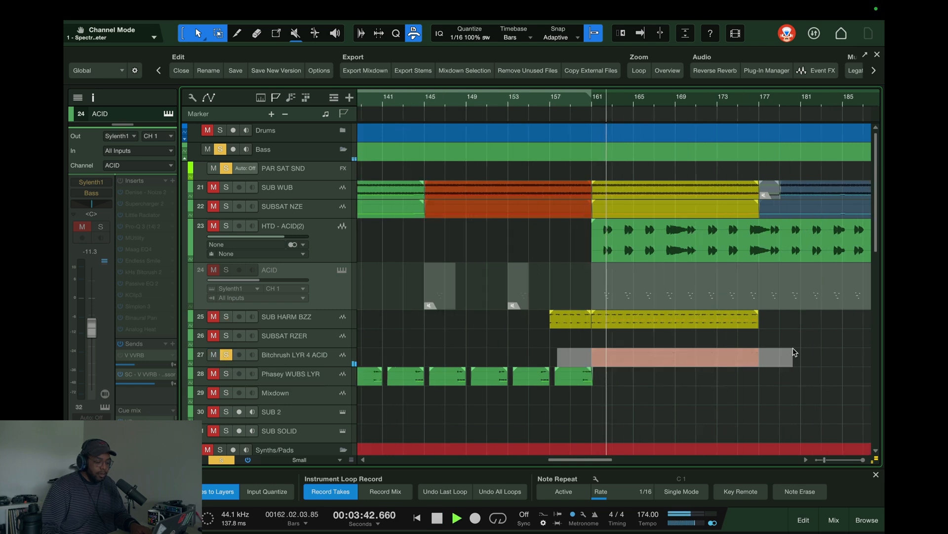
key("z")
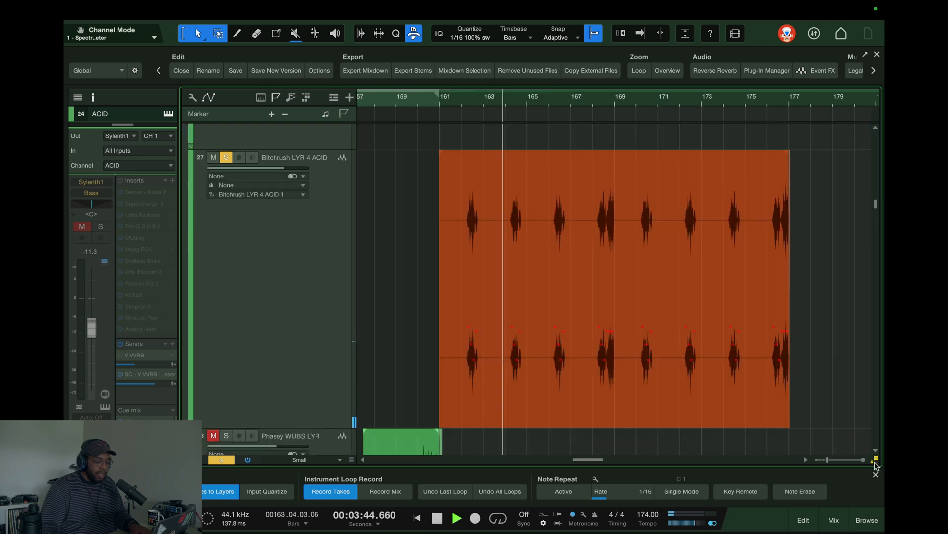
left_click(667, 70)
key("space")
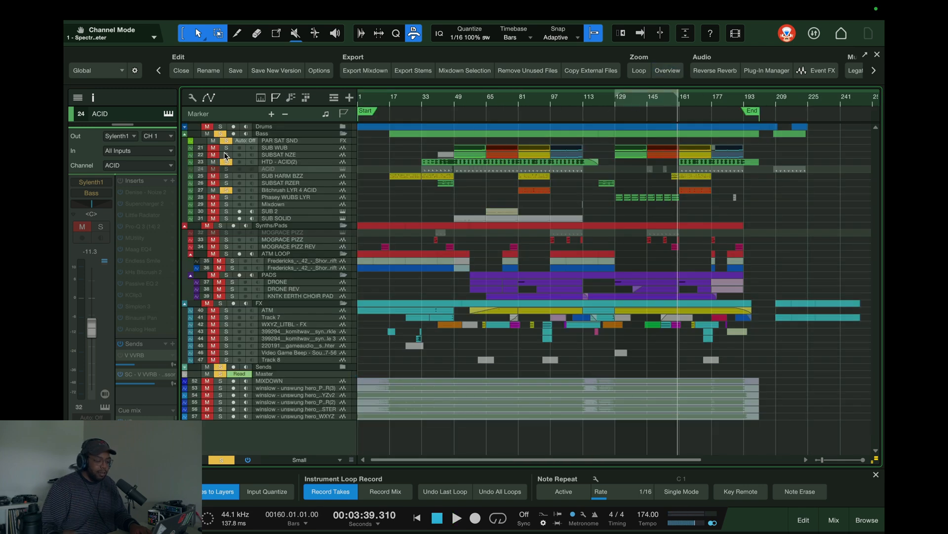
Audition HTD - ACID(2) together with Bitchrush LYR 4 ACID around bar 161, and stop playback.
scroll(684, 101, "up", 3)
scroll(684, 101, "up", 1)
key("space")
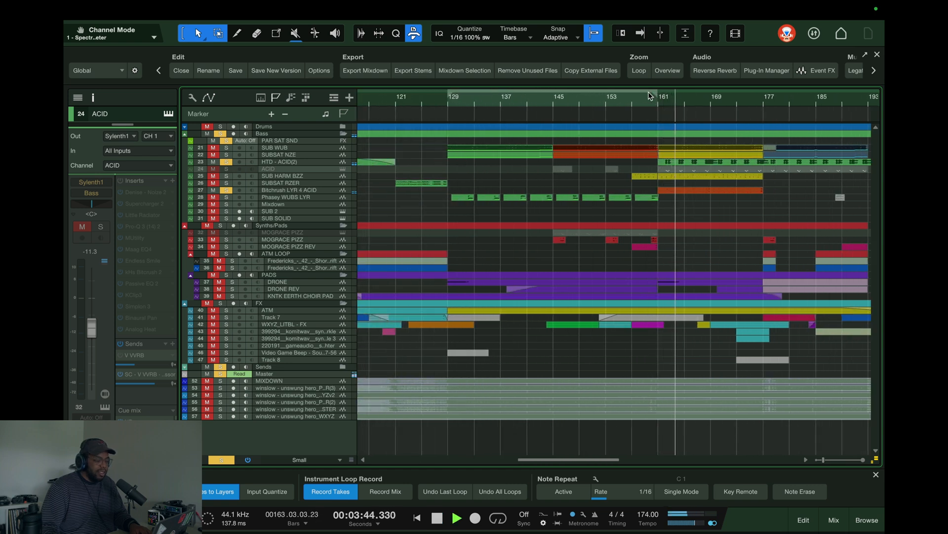
key("space")
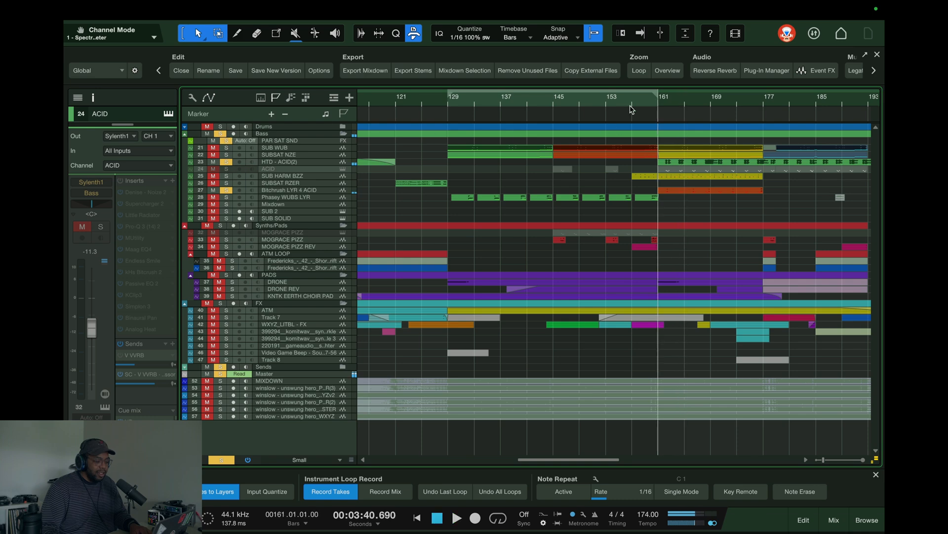
scroll(647, 102, "down", 4)
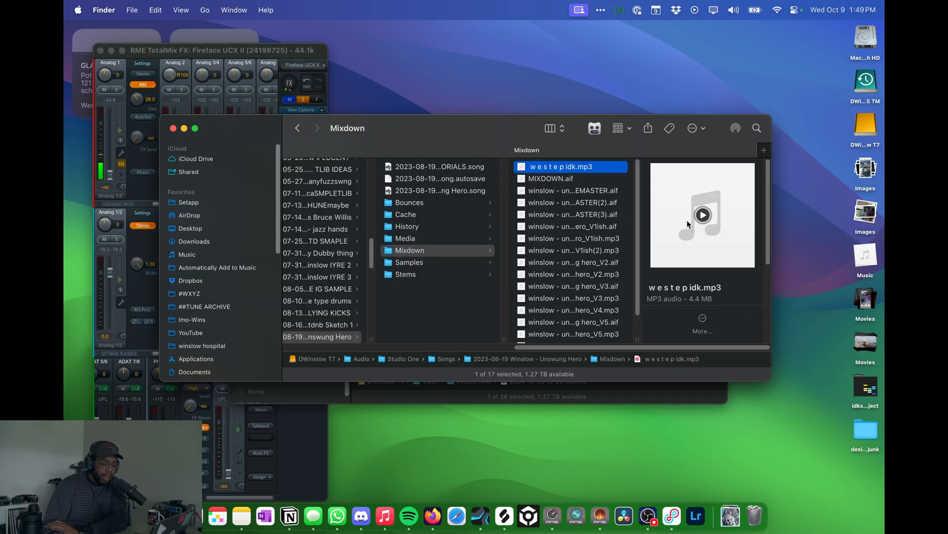
Preview the mixdown "w e s t e p idk.mp3" in Finder, check its file information, and listen to parts of it.
scroll(678, 281, "down", 4)
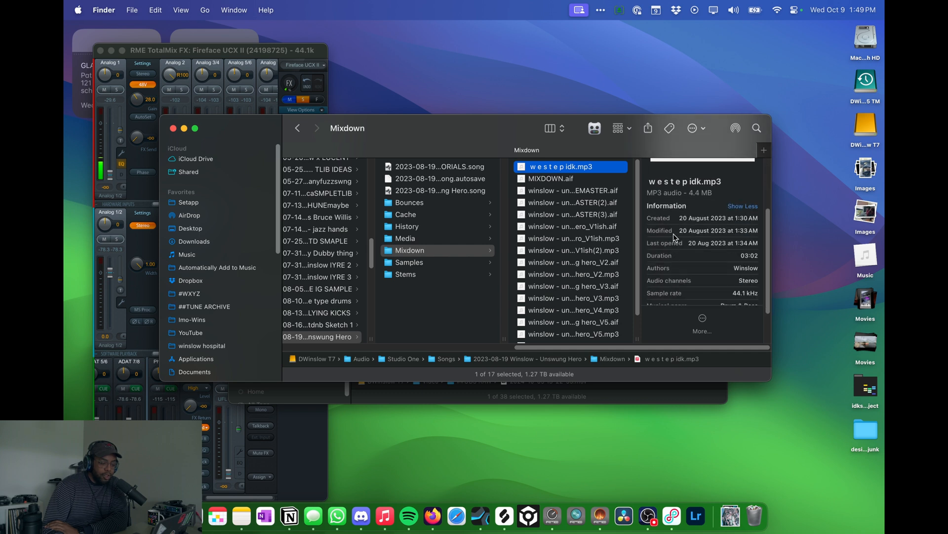
scroll(674, 238, "up", 4)
key("space")
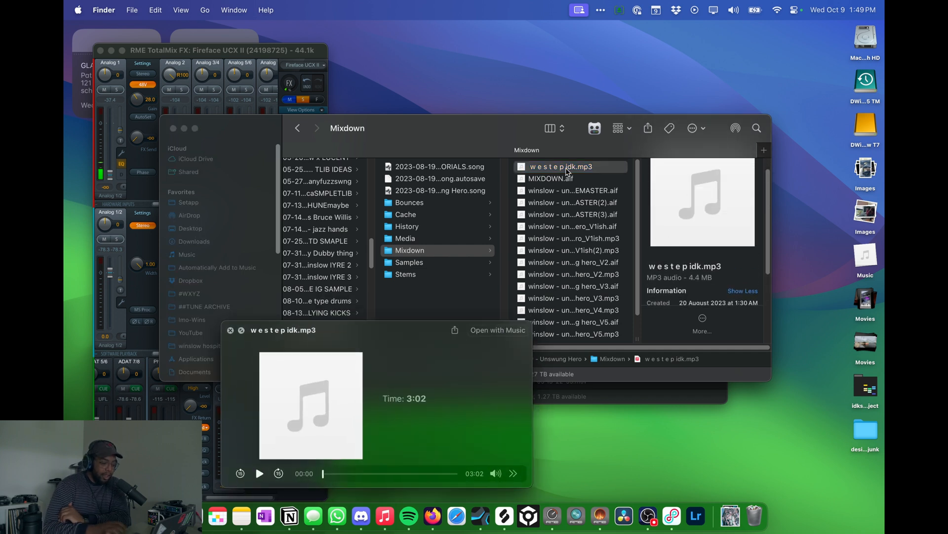
left_click_drag(424, 339, 426, 215)
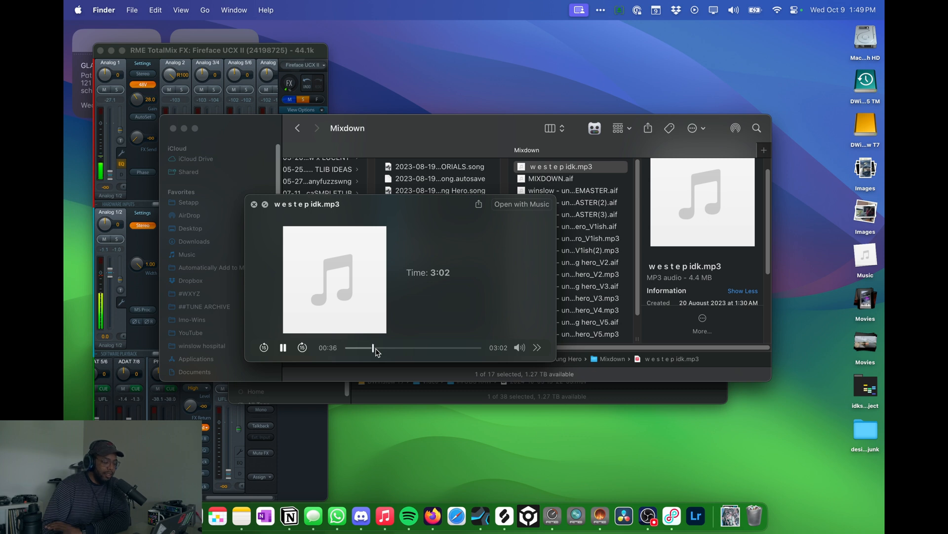
mouse_move(521, 346)
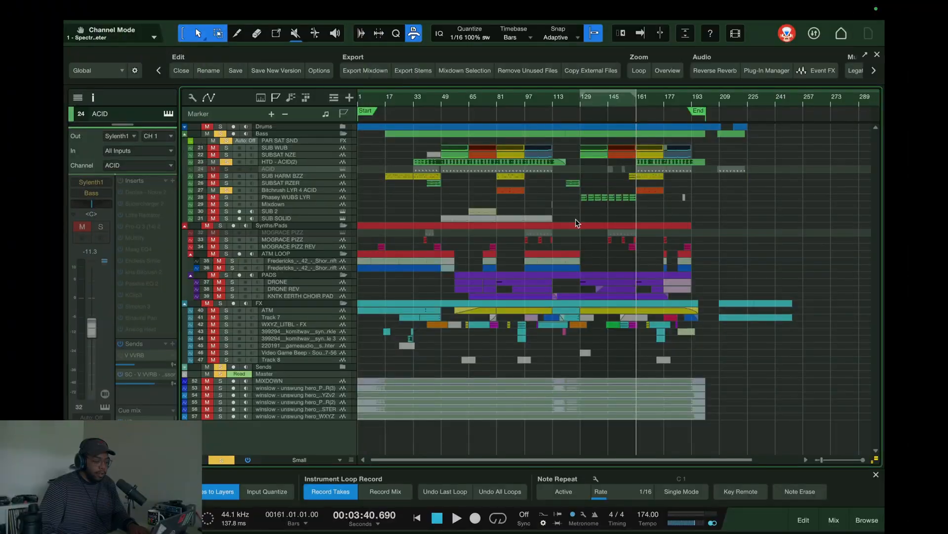
Solo the Synths/Pads folder, enlarge the tracks to the Tiny height, and place the playhead at bar 39.
left_click(220, 225)
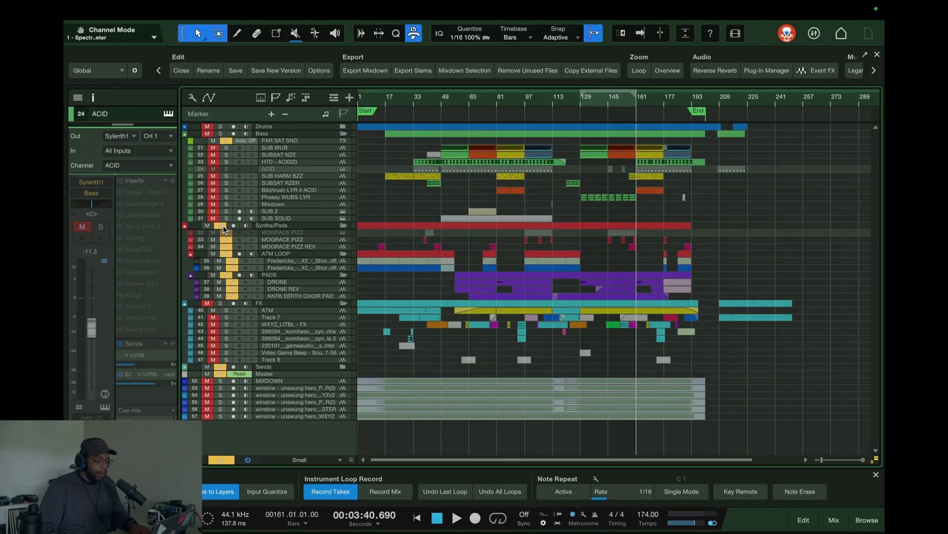
scroll(523, 266, "up", 5)
scroll(523, 266, "down", 3)
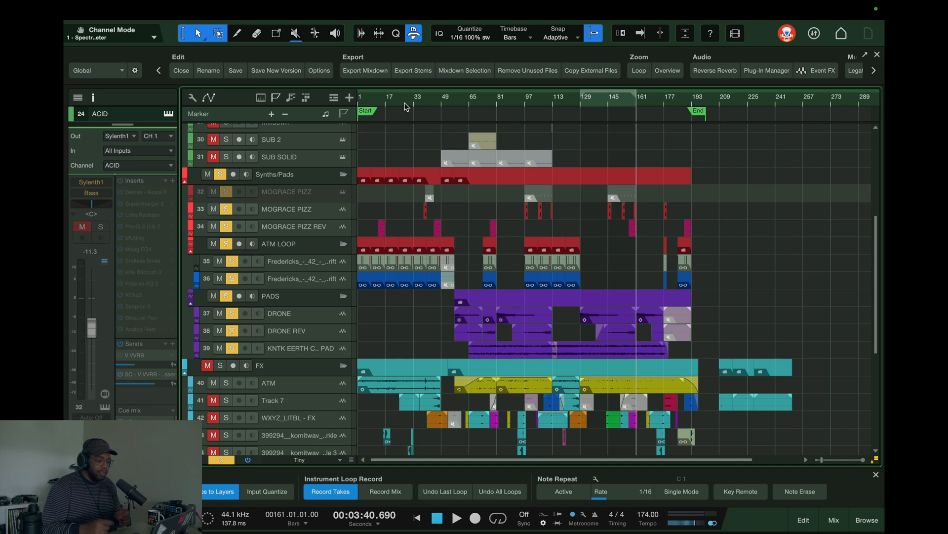
scroll(417, 101, "up", 6)
left_click(457, 98)
scroll(449, 104, "up", 4)
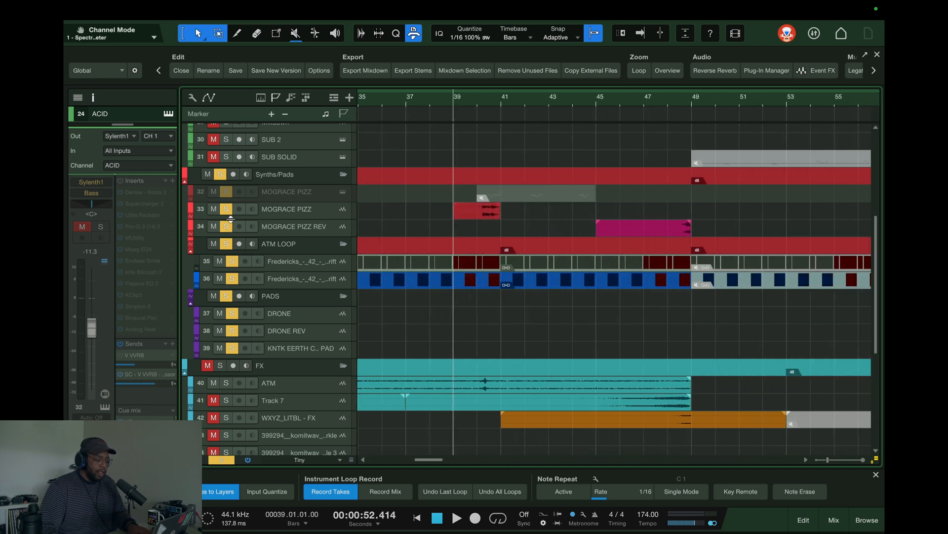
Solo only the MOGRACE PIZZ audio track, make it taller, and play its part from bar 39.
left_click(227, 211, "alt")
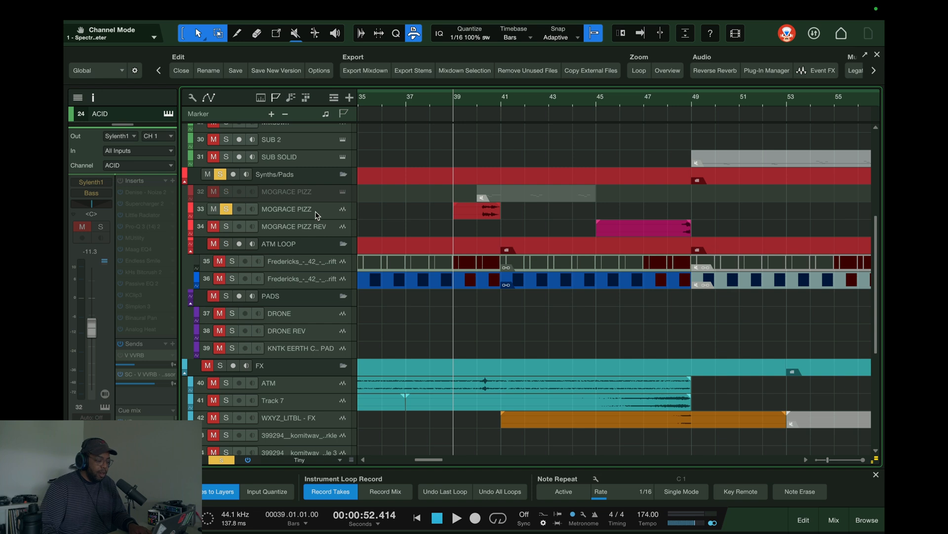
left_click(315, 211)
left_click_drag(310, 218, 309, 231)
key("space")
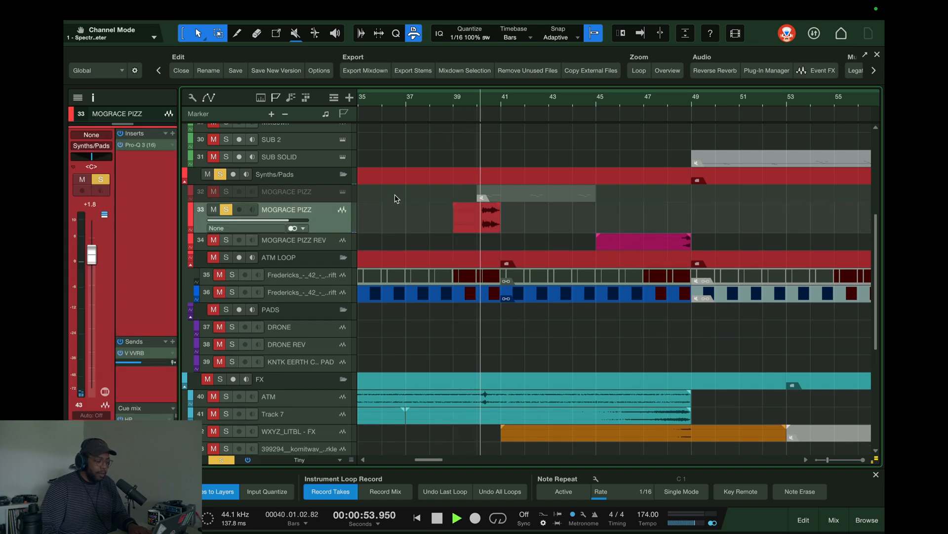
scroll(437, 101, "down", 5)
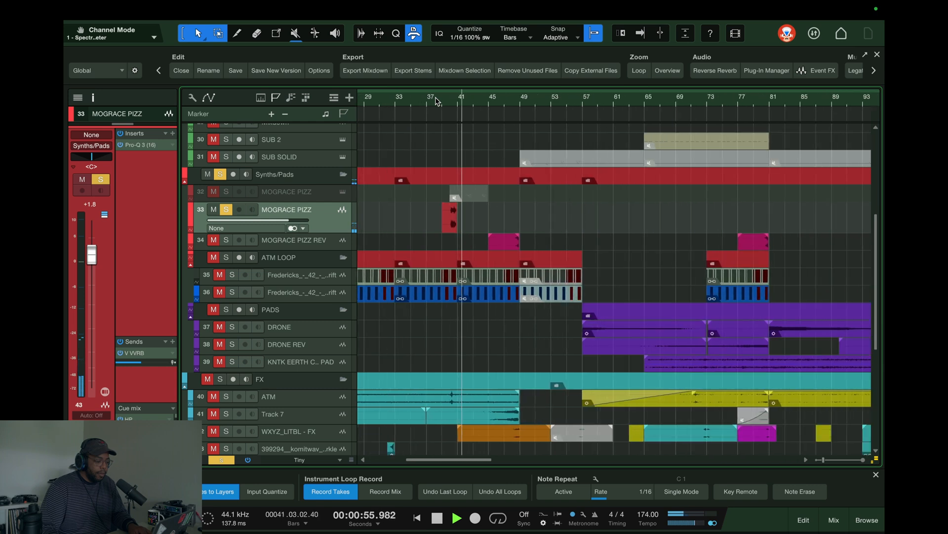
Solo MOGRACE PIZZ REV as well, play the reversed part from bar 47, and stop playback.
scroll(436, 102, "down", 1)
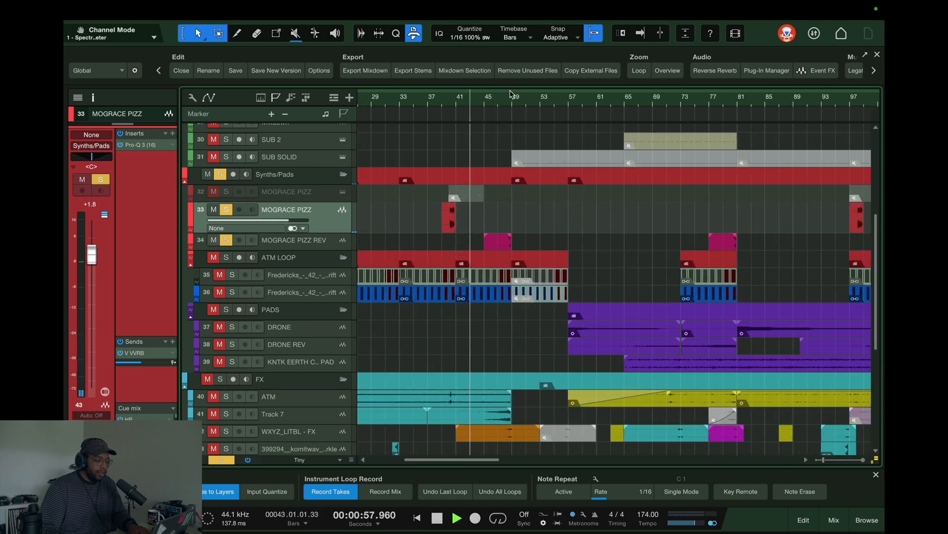
scroll(510, 94, "up", 5)
left_click(505, 100)
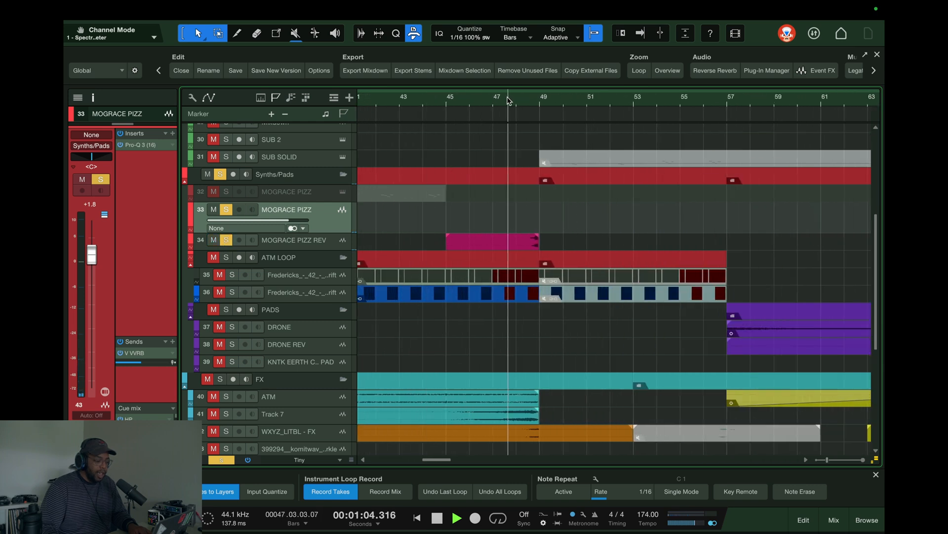
scroll(509, 102, "up", 5)
scroll(510, 101, "down", 10)
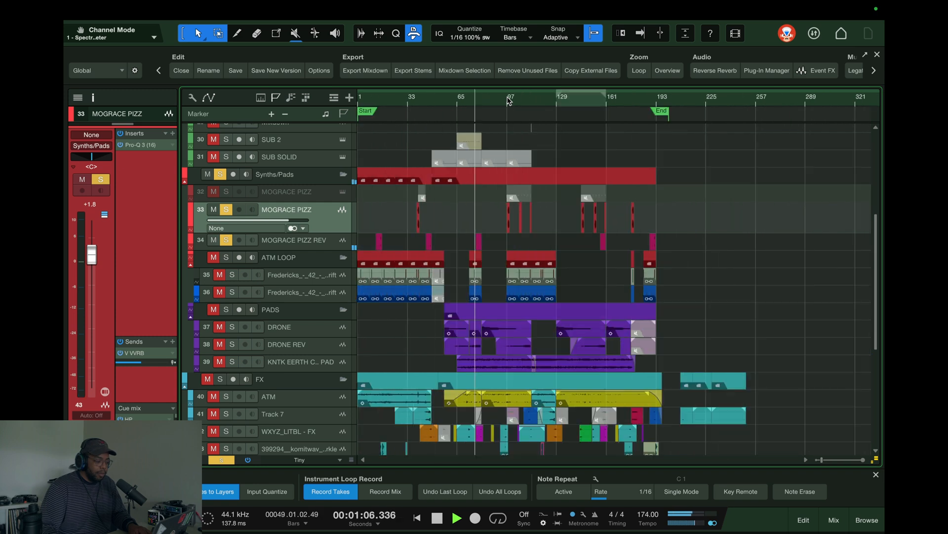
scroll(467, 96, "up", 6)
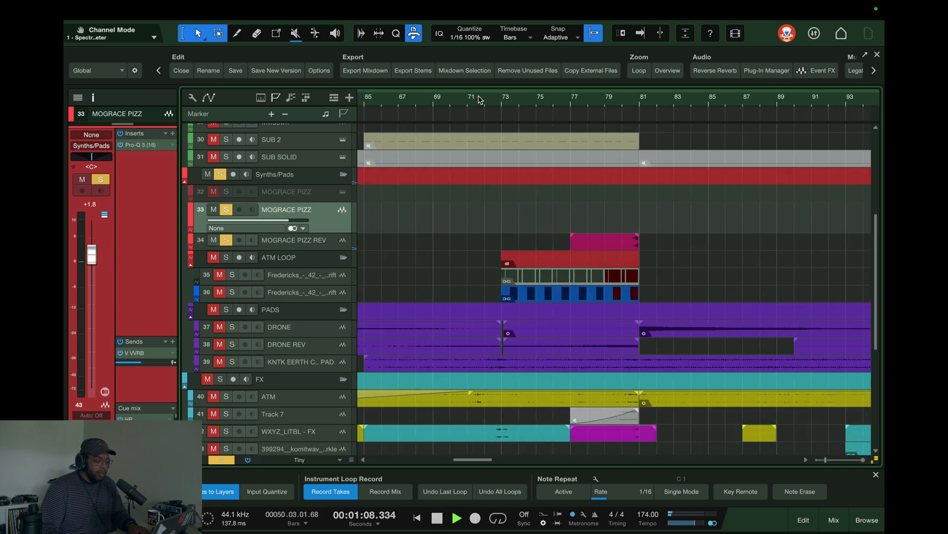
scroll(477, 99, "down", 3)
key("space")
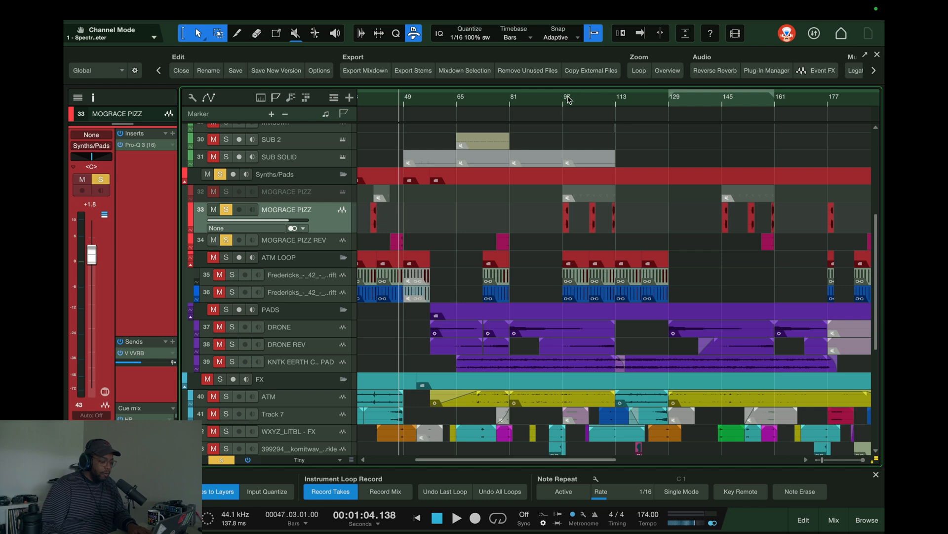
Solo the Bass folder alongside the MOGRACE PIZZ tracks, play the section from bar 97, jump to bar 105, and stop playback.
scroll(569, 100, "up", 5)
scroll(443, 167, "up", 5)
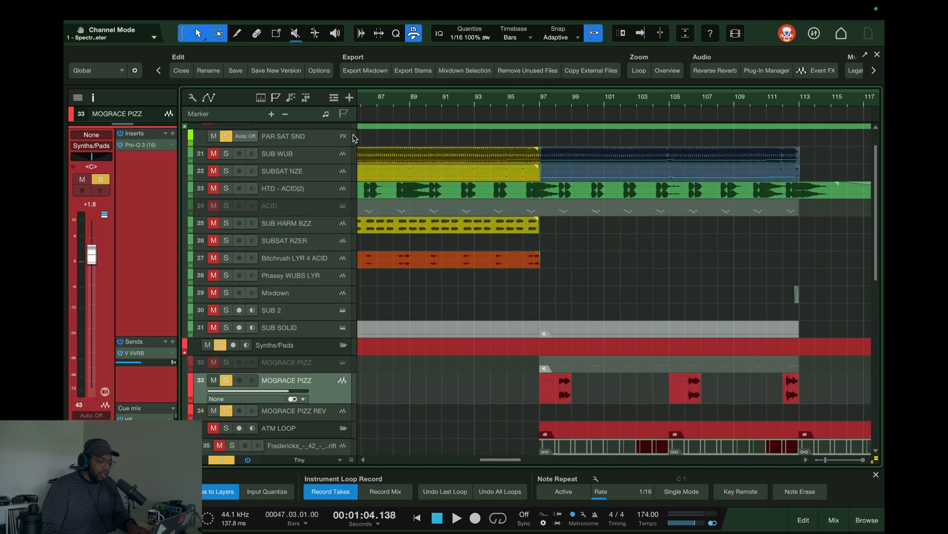
scroll(303, 146, "up", 2)
left_click(219, 147)
scroll(449, 170, "down", 4)
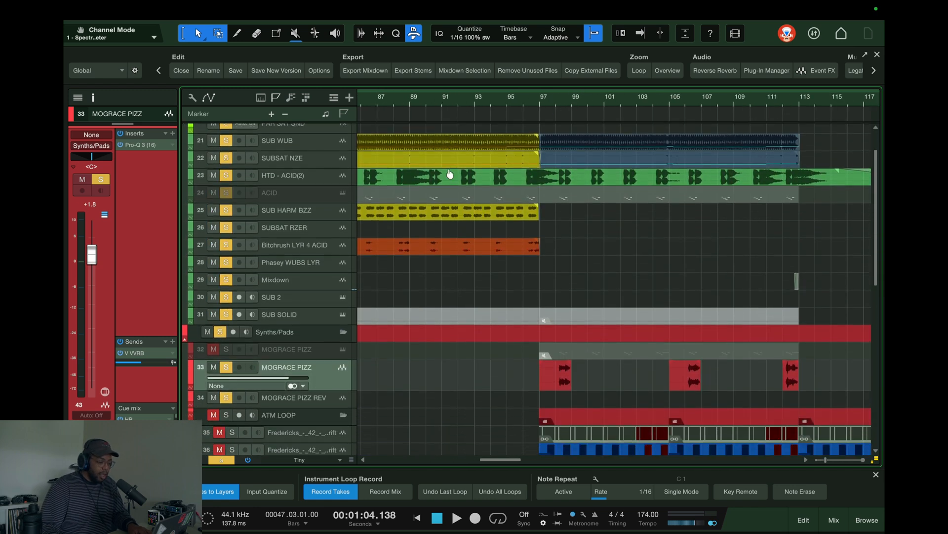
left_click(542, 98)
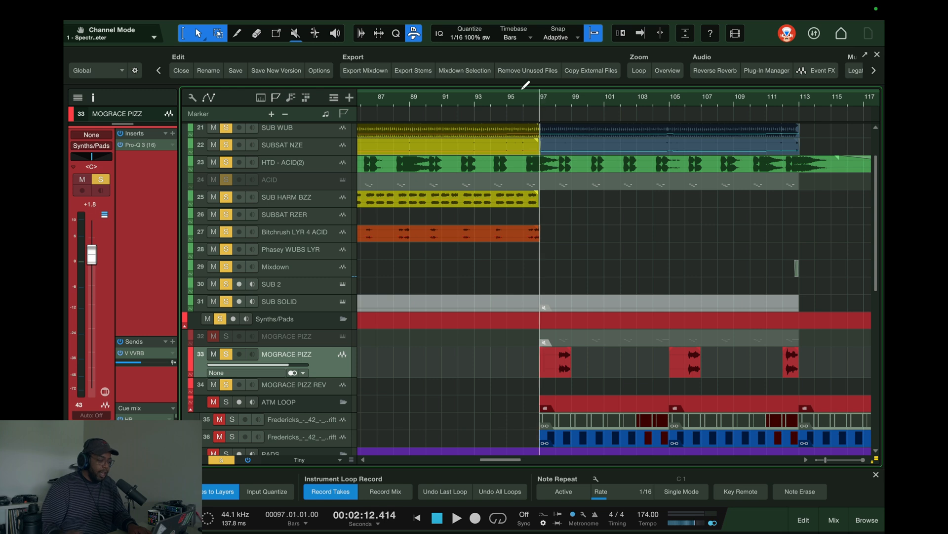
key("space")
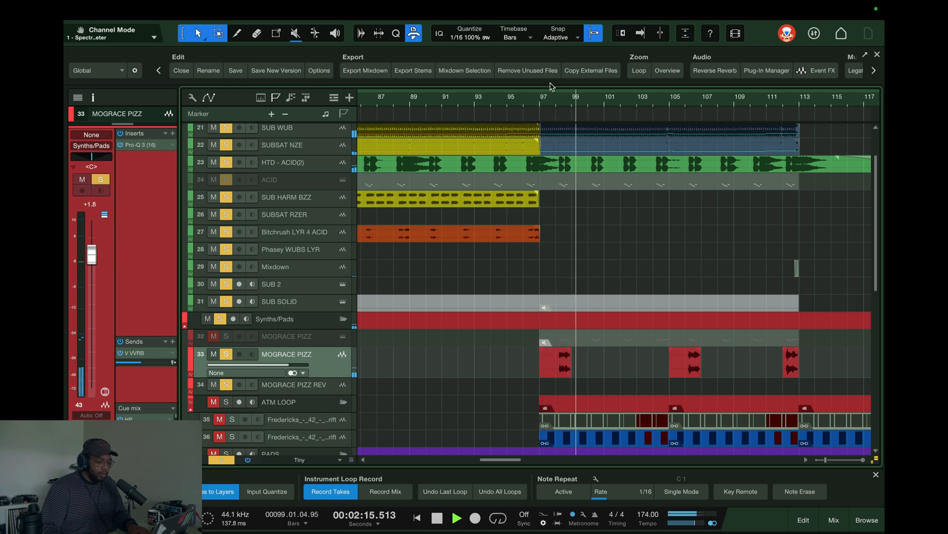
left_click(680, 101)
key("shift+z")
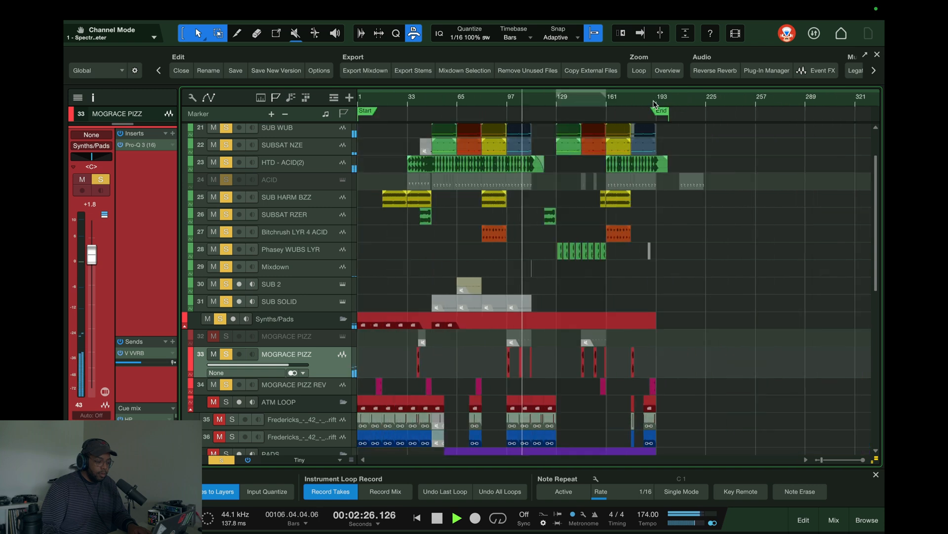
key("space")
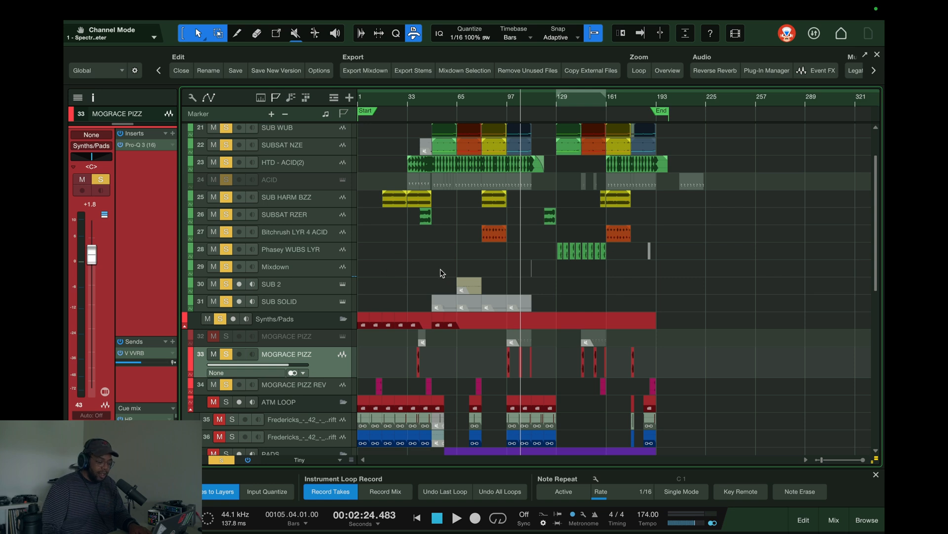
Play the reversed MOGRACE PIZZ REV part with the bass from bar 80 into bar 81, and stop playback.
scroll(466, 173, "down", 2)
scroll(476, 108, "up", 8)
left_click(485, 103)
scroll(504, 105, "up", 5)
left_click(506, 108)
key("space")
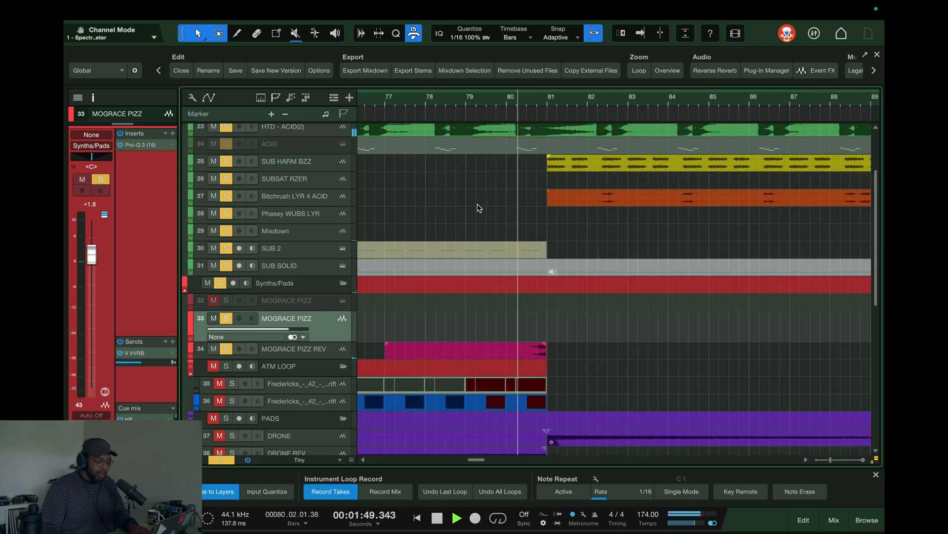
key("space")
scroll(571, 98, "down", 10)
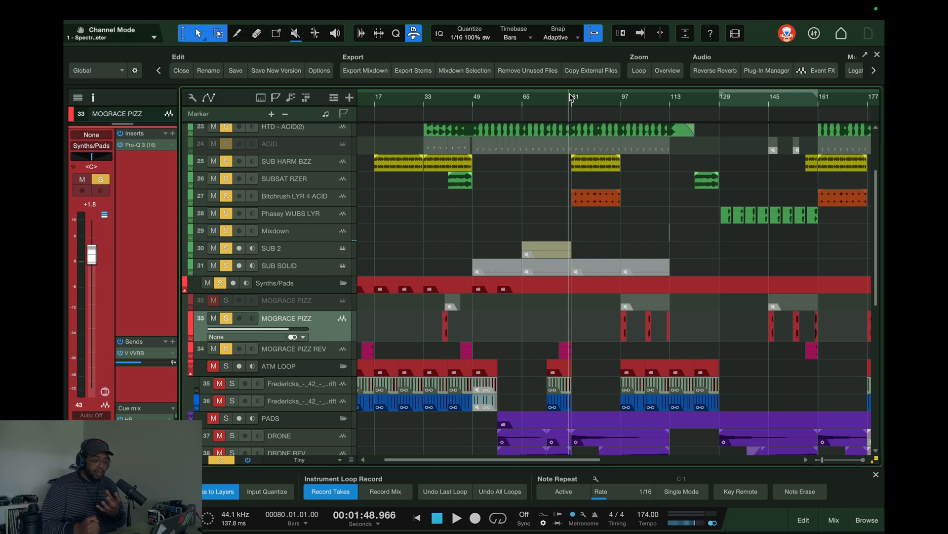
Solo only the ATM LOOP folder, play it from the start of the song, and select the folder track.
scroll(570, 97, "down", 4)
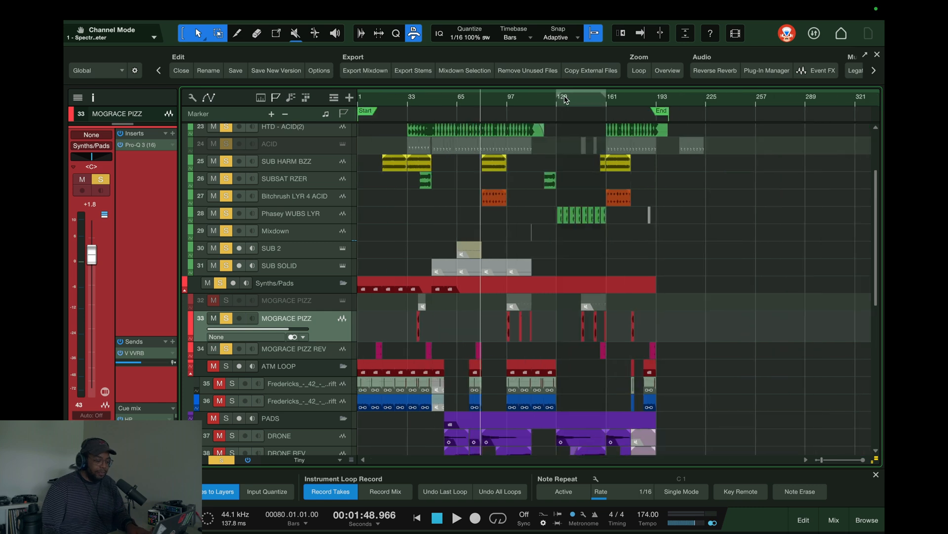
scroll(479, 254, "down", 4)
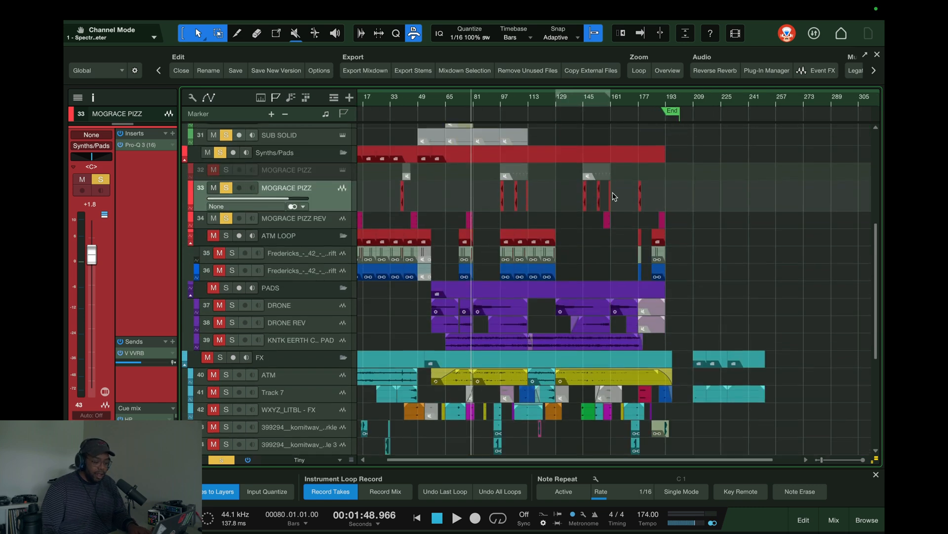
scroll(445, 103, "up", 4)
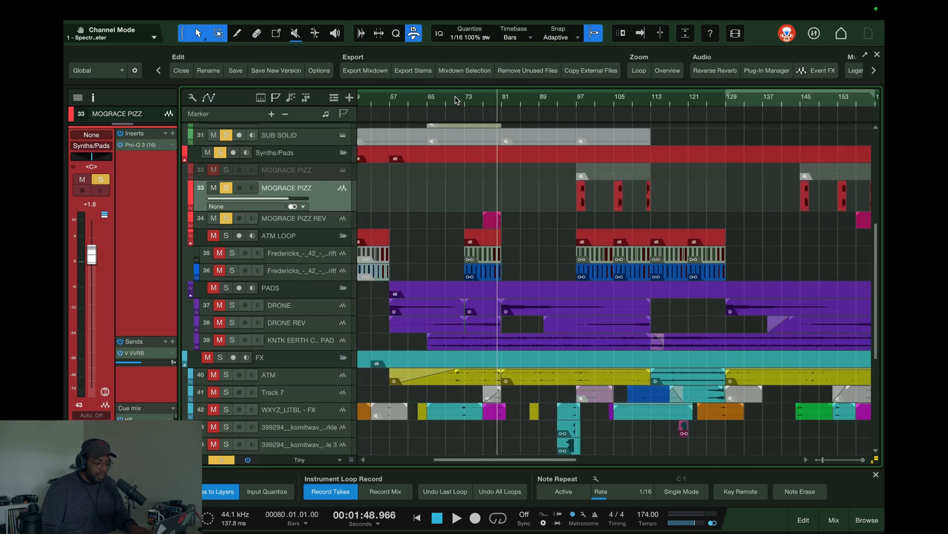
left_click(224, 236)
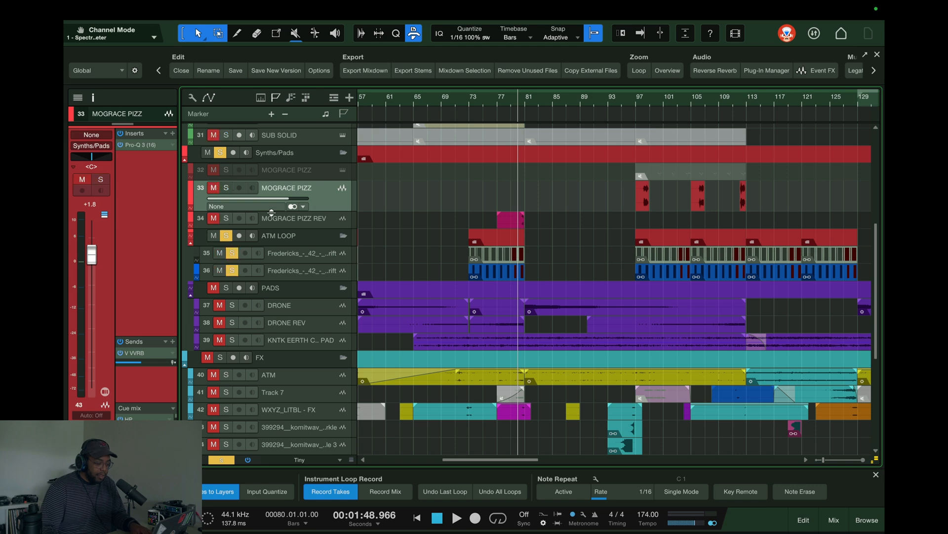
left_click_drag(429, 103, 702, 98)
key("comma")
key("space")
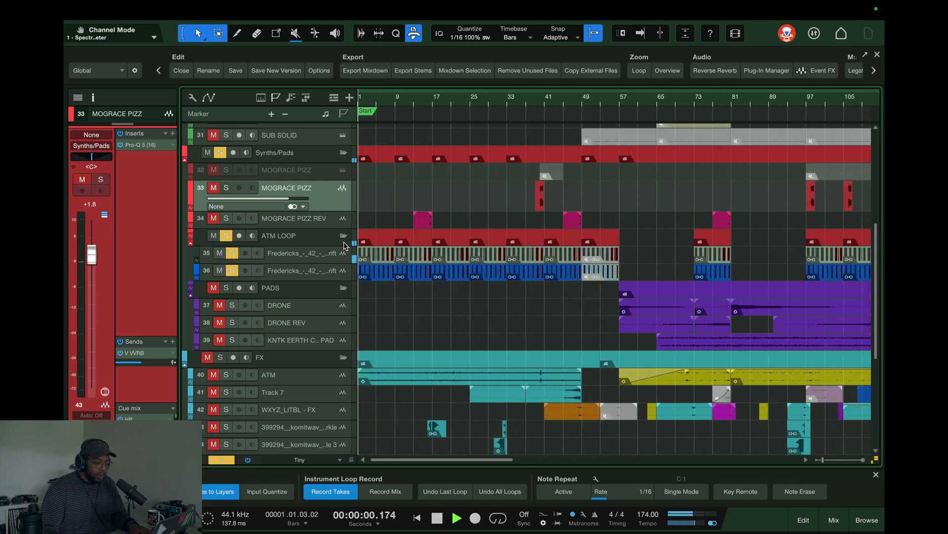
left_click(291, 236)
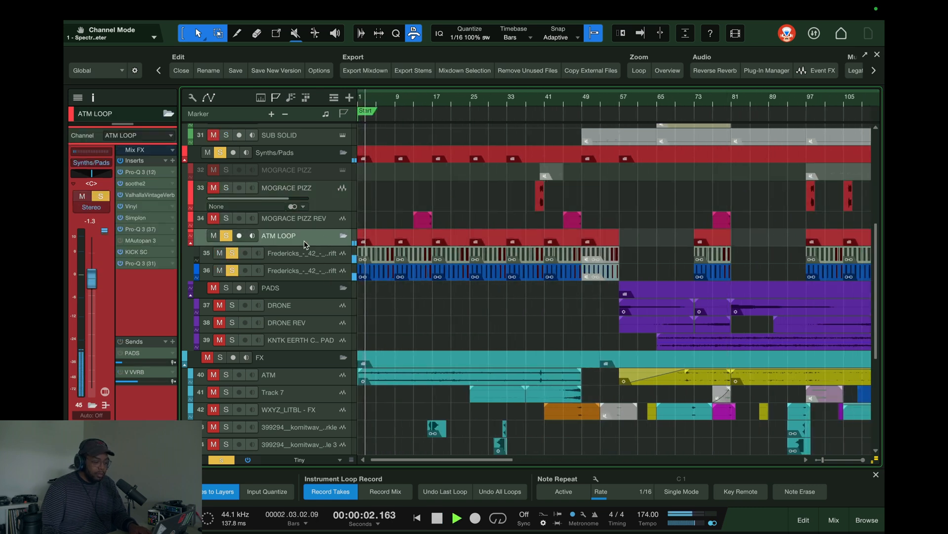
Solo only the first Fredericks track (35) in the ATM LOOP folder, play it from bar 1, and stop playback.
left_click(232, 253, "alt")
key("space")
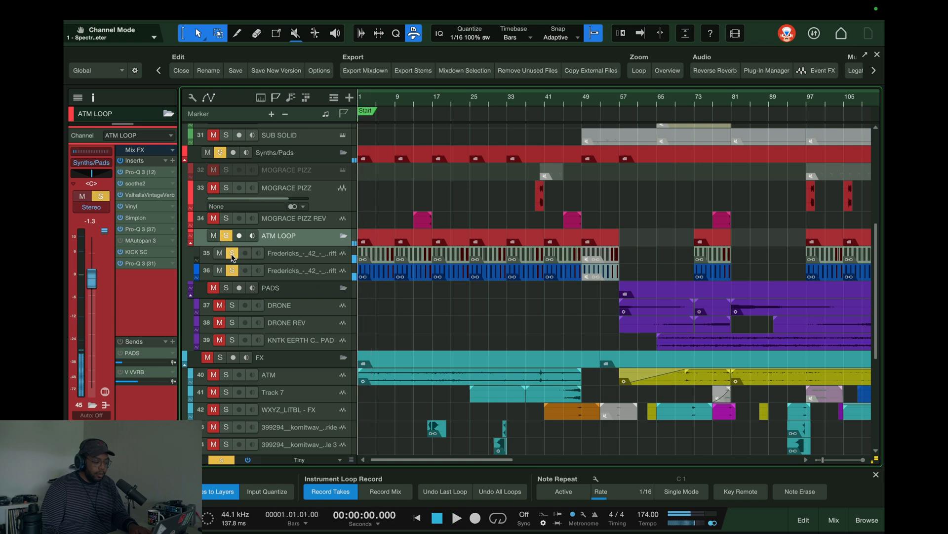
key("space")
left_click_drag(379, 104, 560, 119)
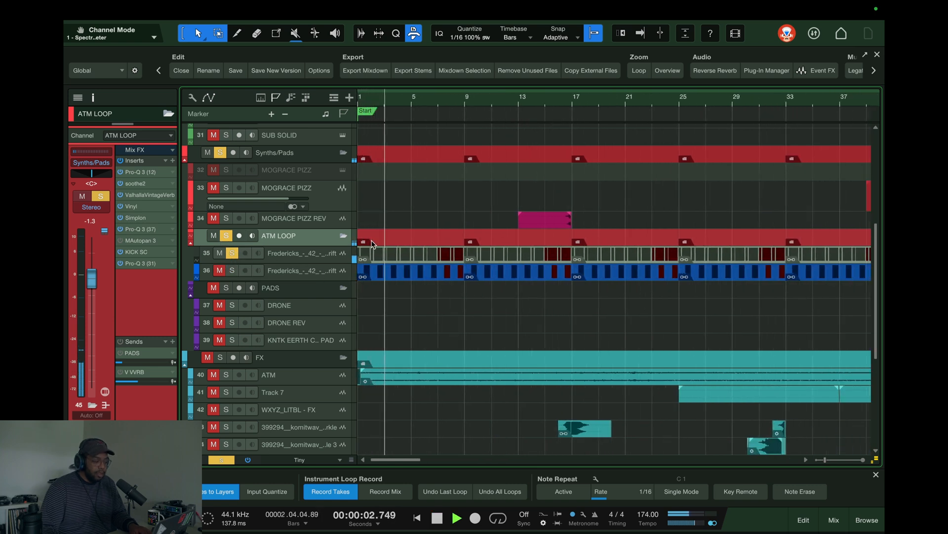
key("space")
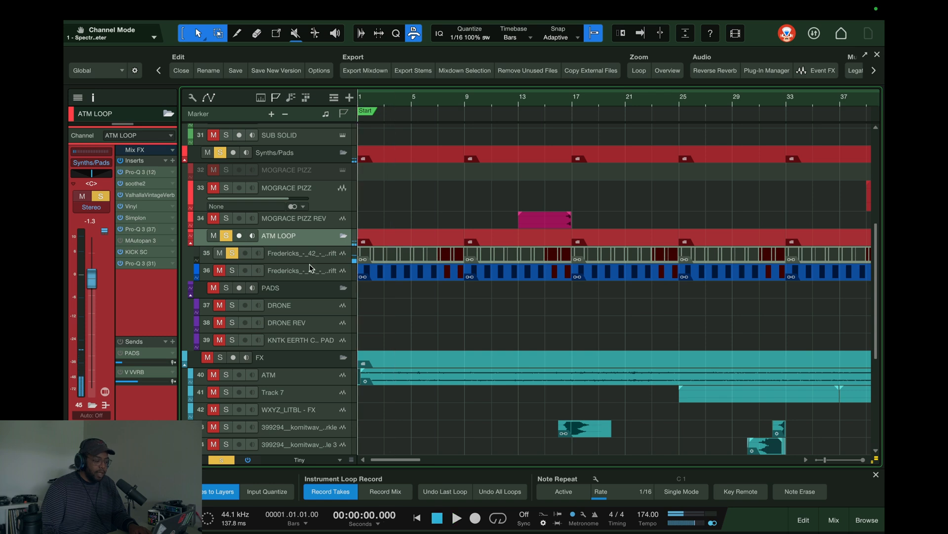
Make the first Fredericks track taller and dissolve its first audio part at bar 1 into separate slices.
left_click_drag(310, 264, 303, 279)
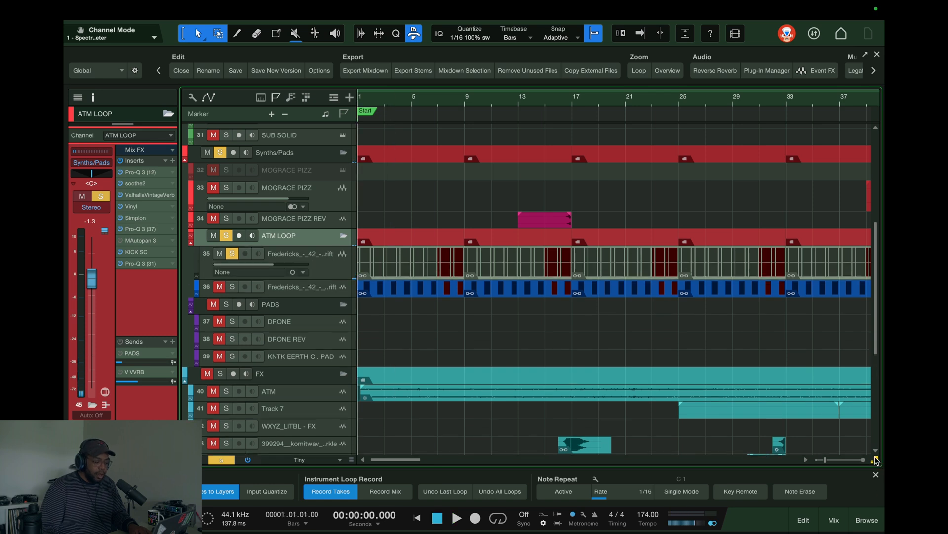
left_click(396, 277)
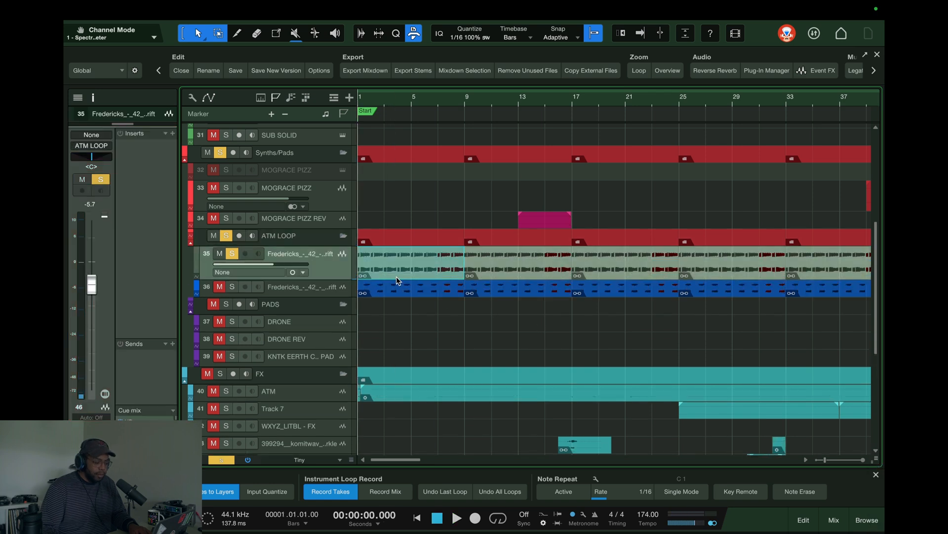
key("shift+g")
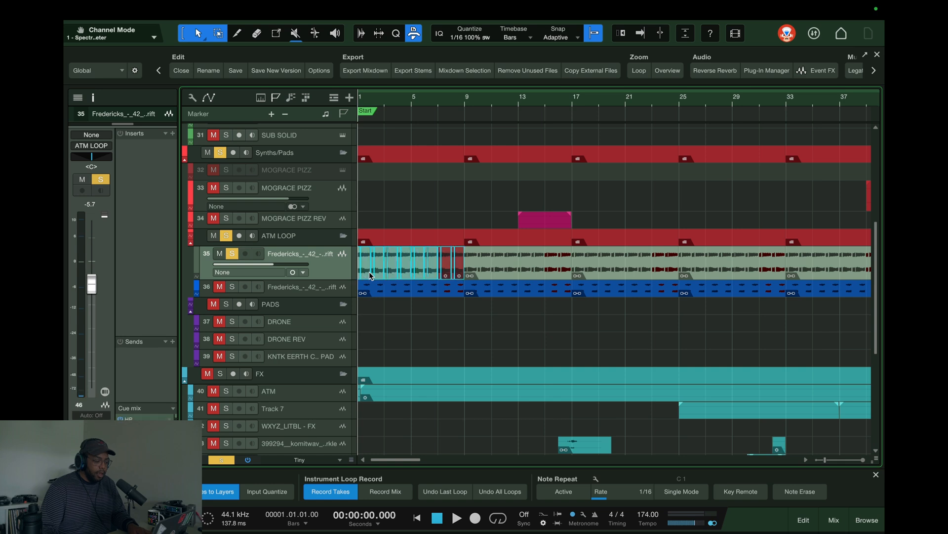
Open the dissolved slices in the audio editor, close it again, and briefly play the first Fredericks track from bar 1.
double_click(366, 277)
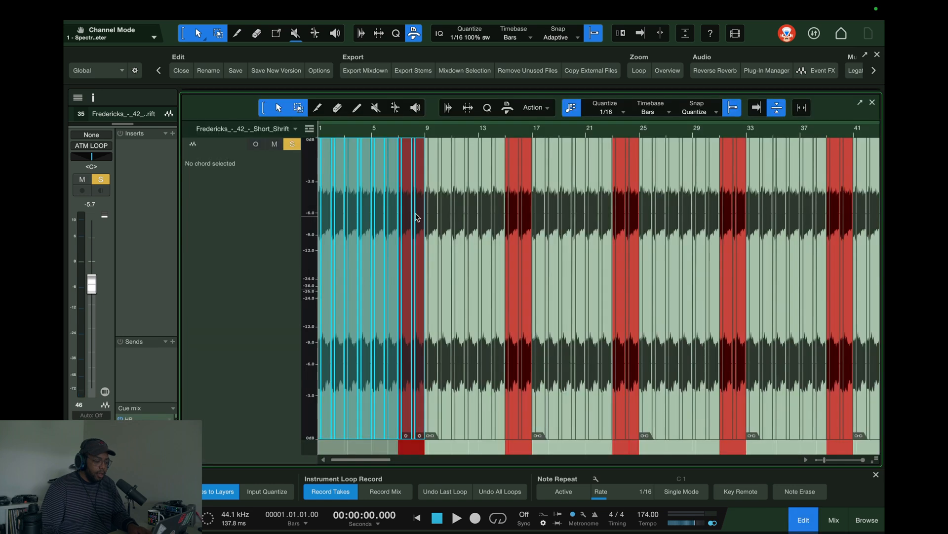
left_click(872, 103)
key("space")
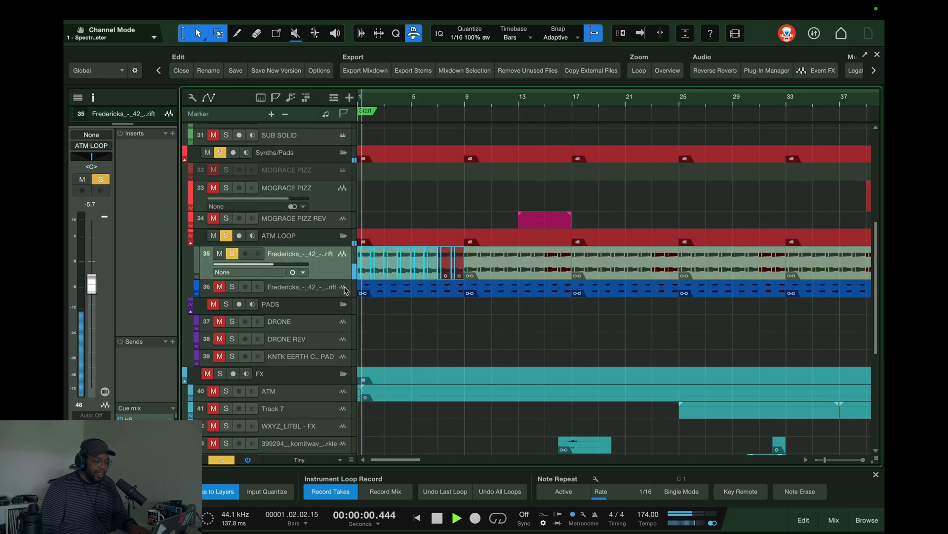
key("space")
Solo only the second Fredericks track (36), play it briefly from bar 1, and stop playback.
left_click(232, 288)
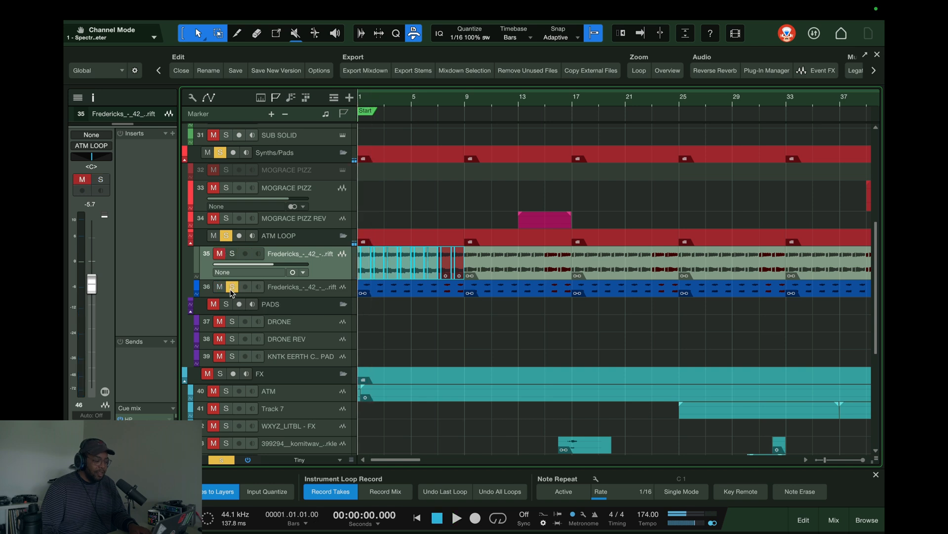
key("space")
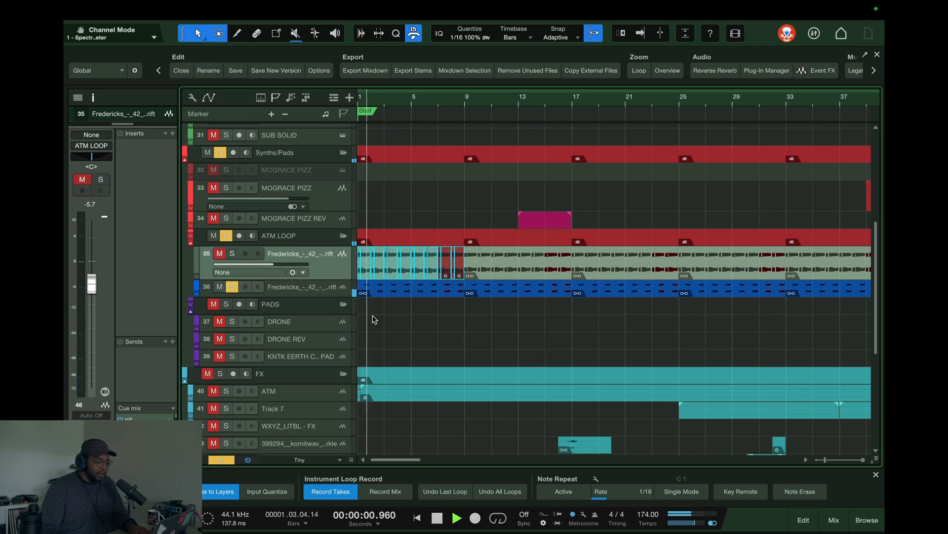
key("space")
Solo both Fredericks tracks together, deselect the slices, play from bar 1, jump ahead to bar 44, and stop playback.
left_click(220, 253)
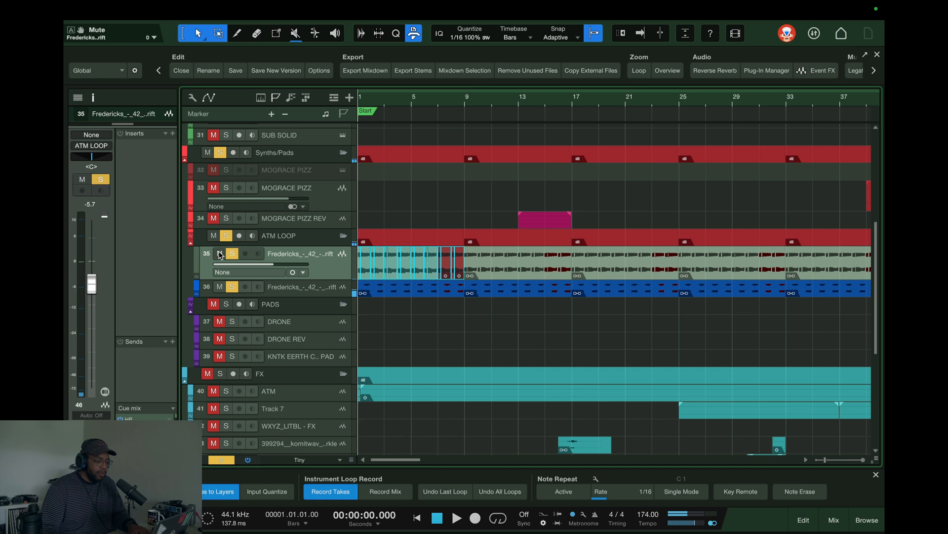
key("space")
left_click(400, 327)
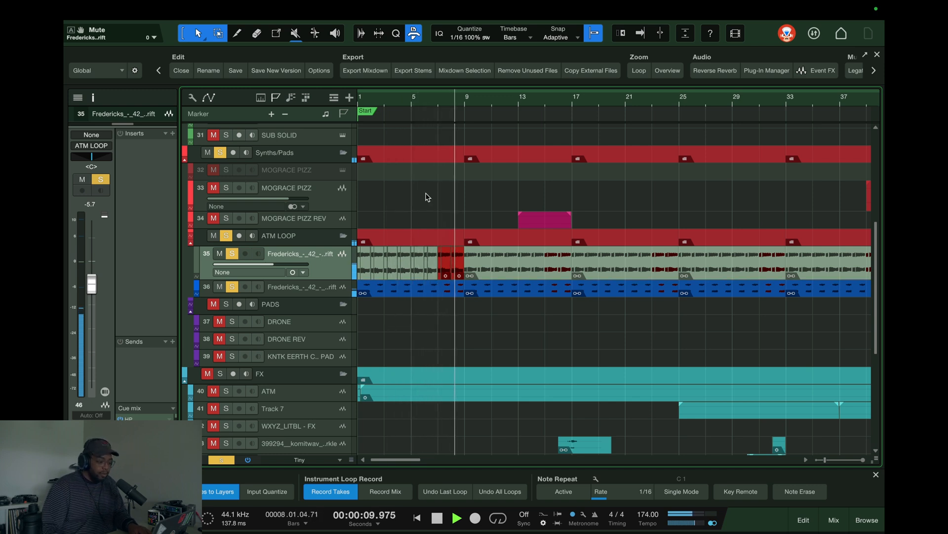
scroll(462, 99, "down", 5)
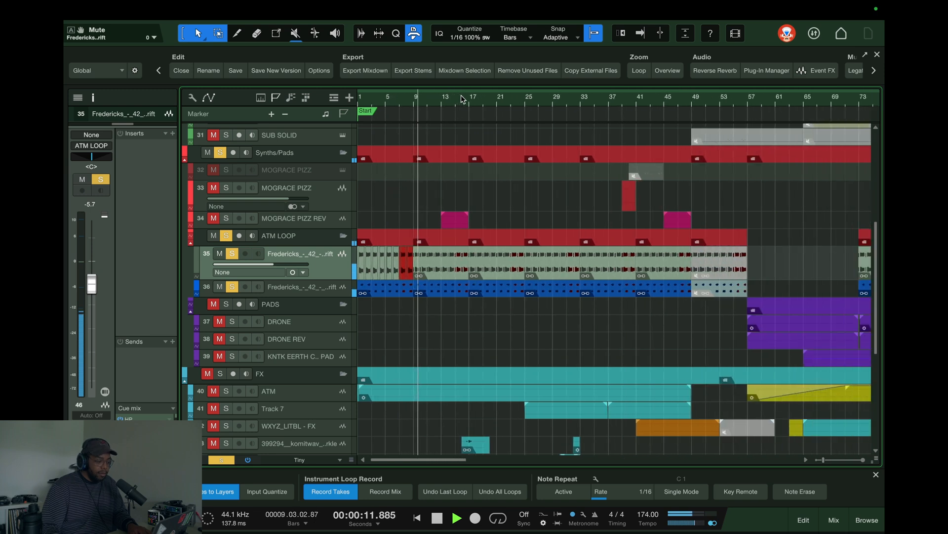
left_click(576, 99)
left_click(660, 100)
key("space")
scroll(655, 99, "down", 4)
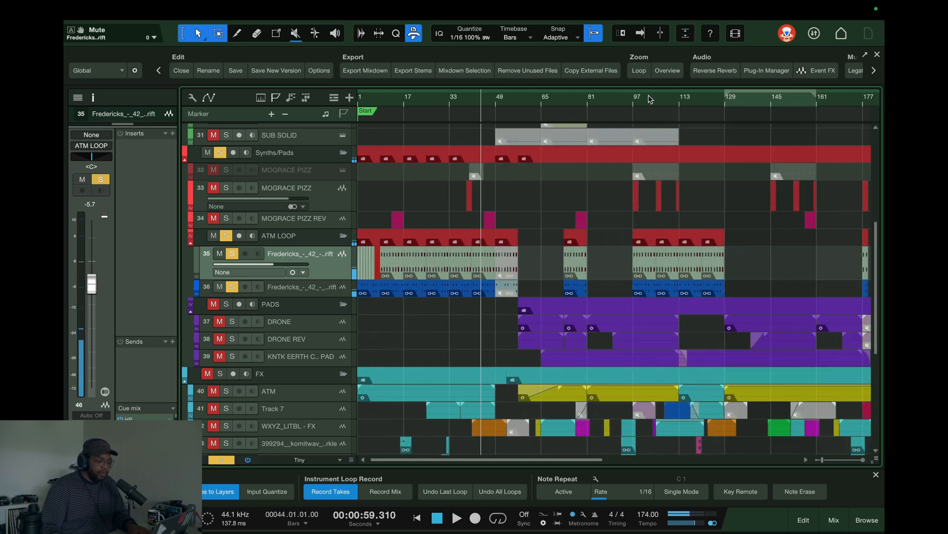
scroll(651, 99, "down", 2)
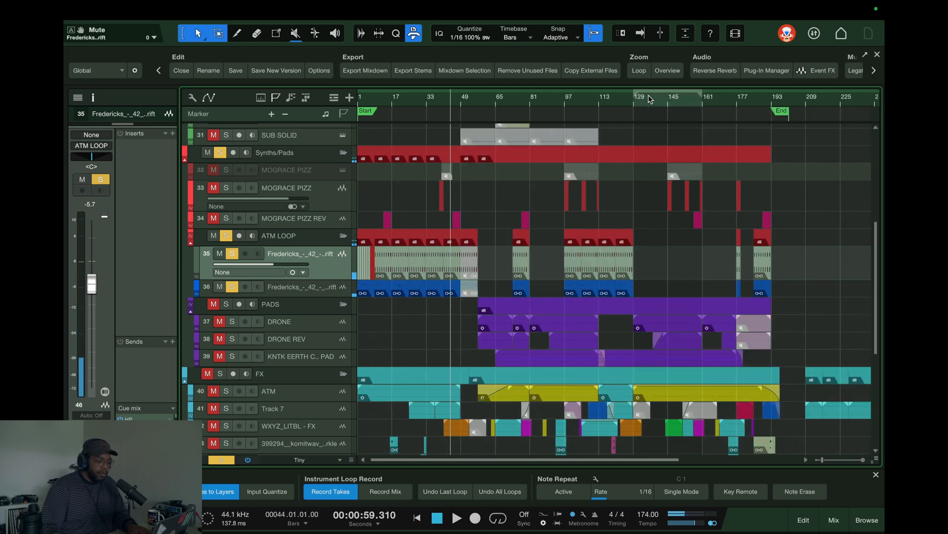
Select the ATM LOOP folder to show its channel effects, play the processed loop from bar 17, and stop playback.
left_click(308, 241)
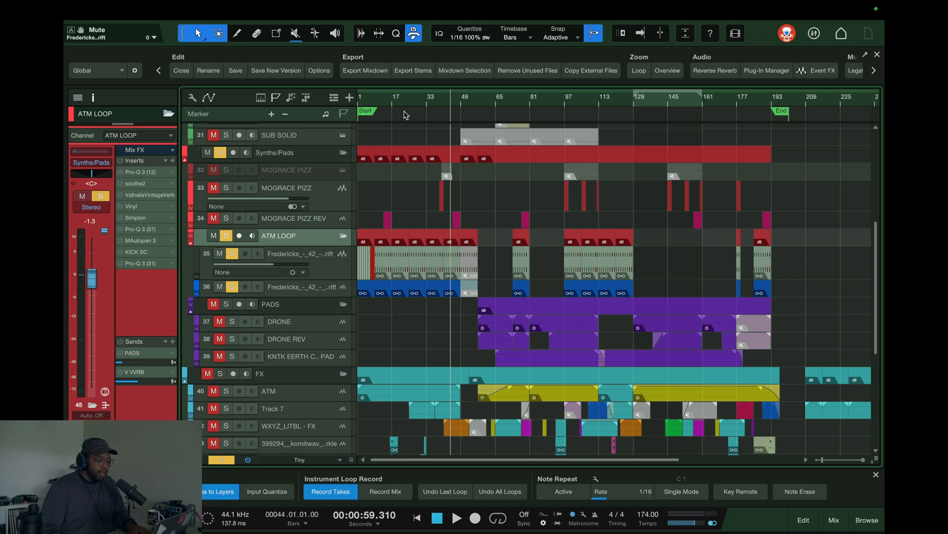
left_click(393, 102)
key("space")
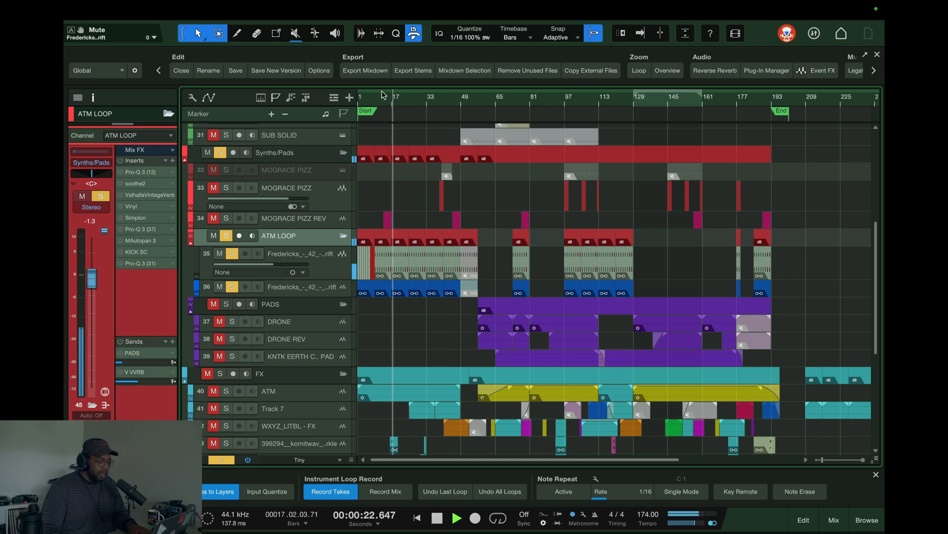
key("space")
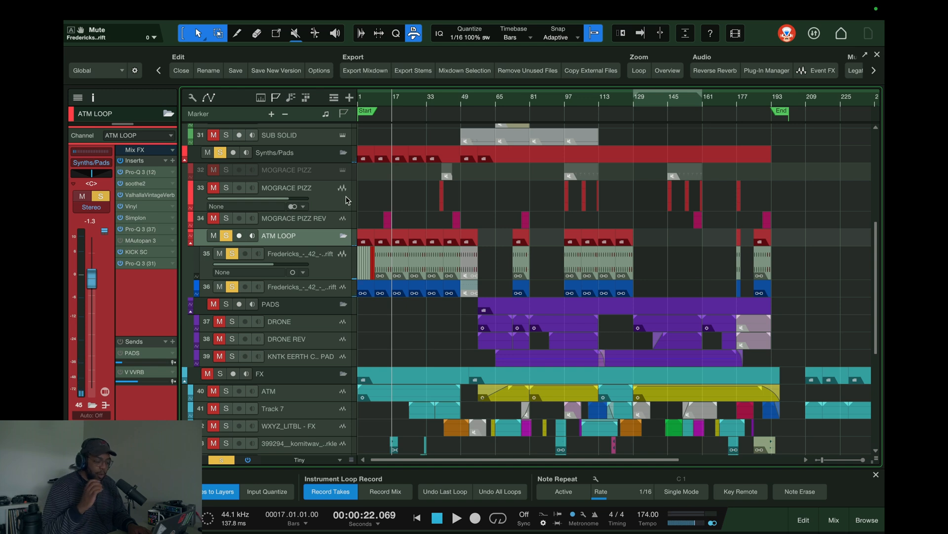
Replay the ATM LOOP folder from bar 17 and add the FX folder to the solo.
key("space")
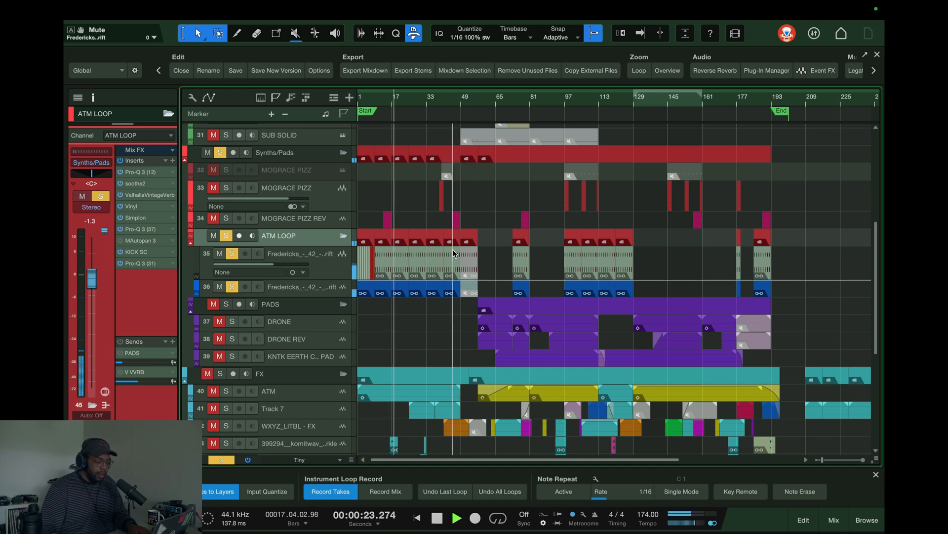
key("space")
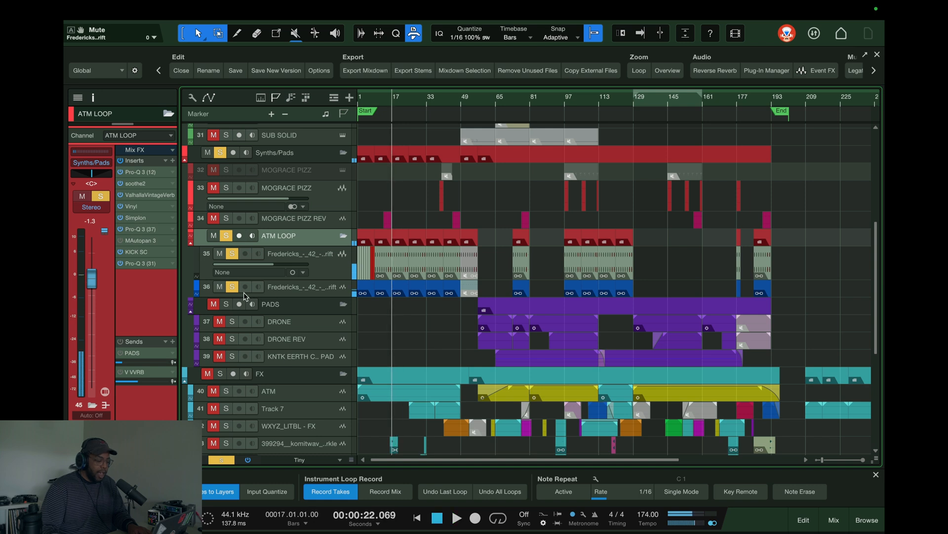
left_click(221, 375)
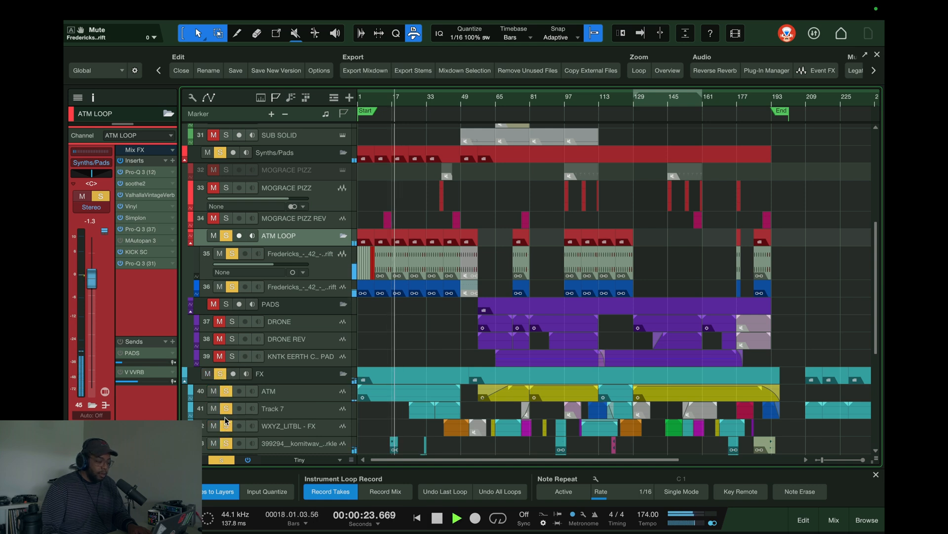
Solo only the ATM track (40) in the FX folder, select its first clip, and replay it with ATM LOOP from bar 17.
left_click(227, 392, "alt")
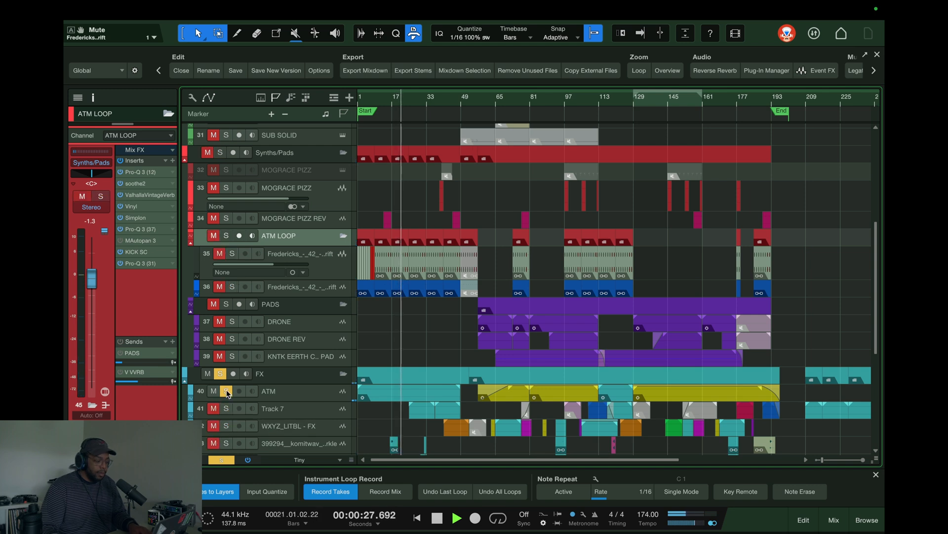
right_click(381, 398)
left_click(380, 417)
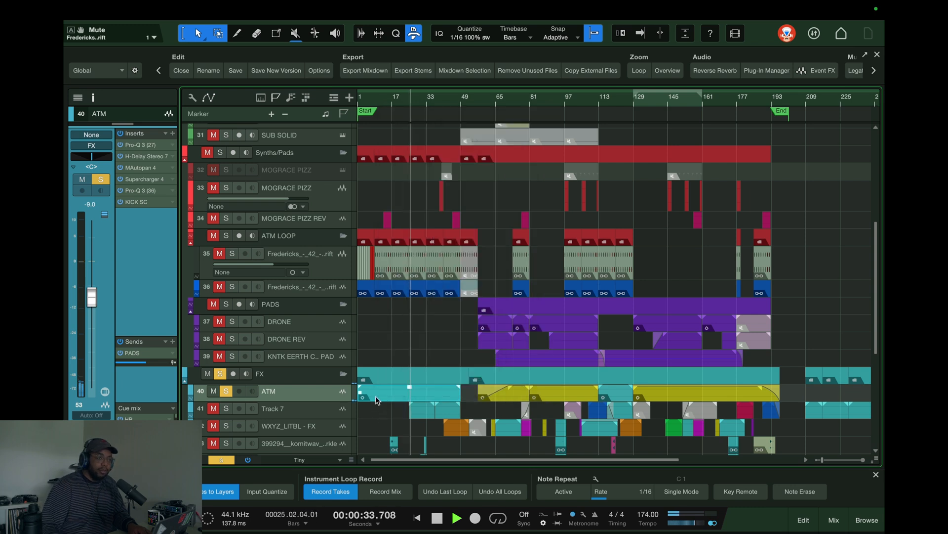
key("space")
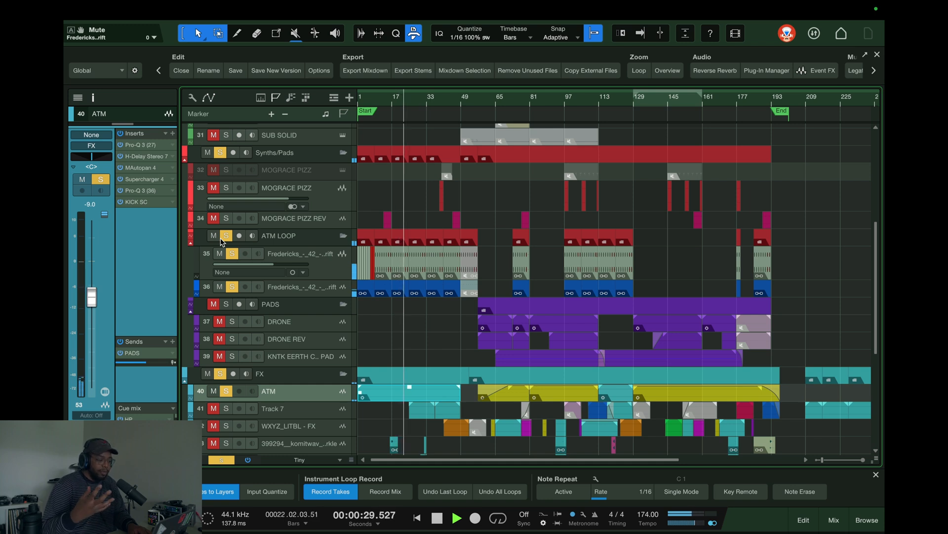
key("space")
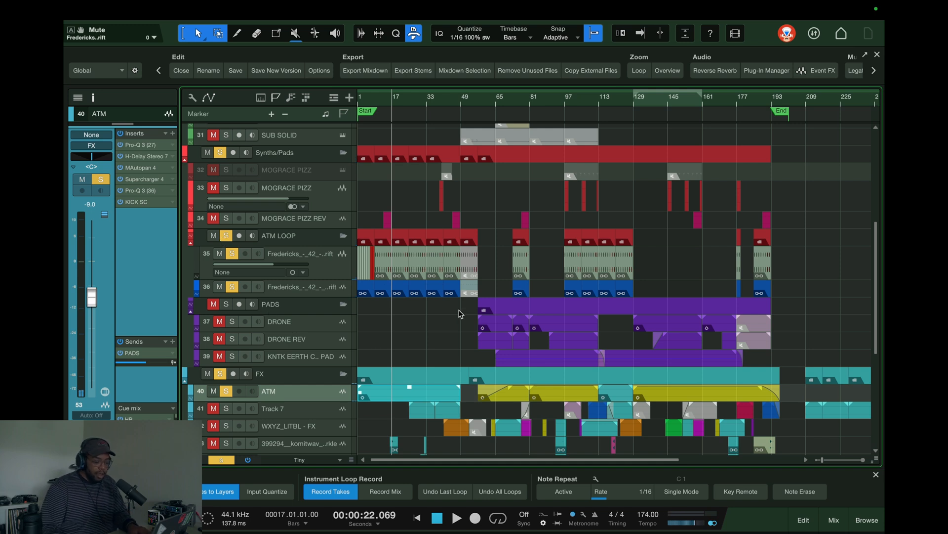
Solo the PADS folder instead of FX, play from about bar 57, and show the DRONE, DRONE REV and KNTK EERTH choir pad channels.
left_click(226, 304)
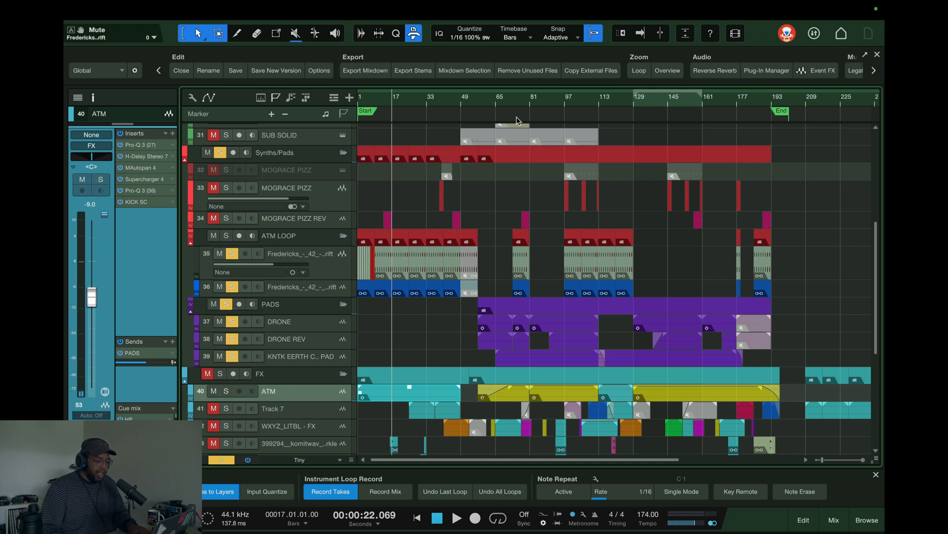
left_click(477, 106)
scroll(501, 101, "up", 5)
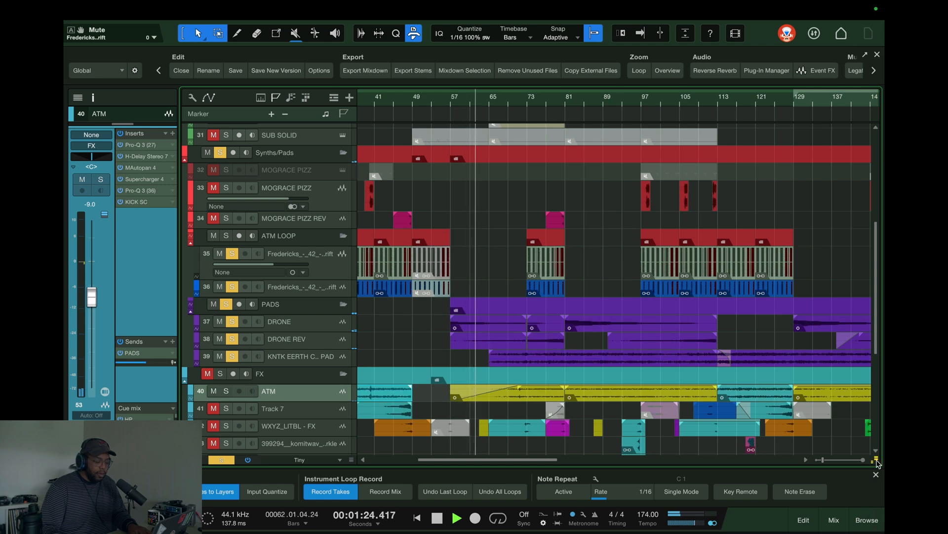
left_click(453, 326)
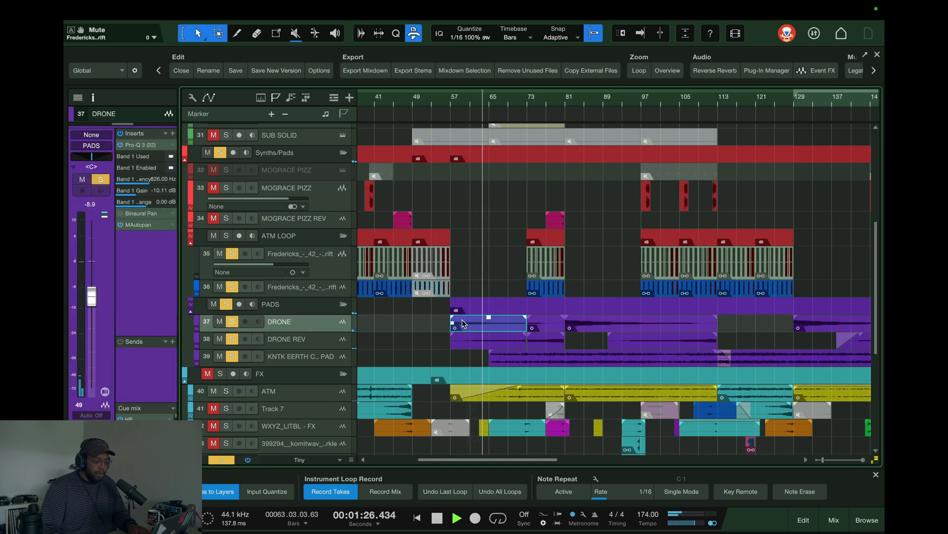
left_click(303, 340)
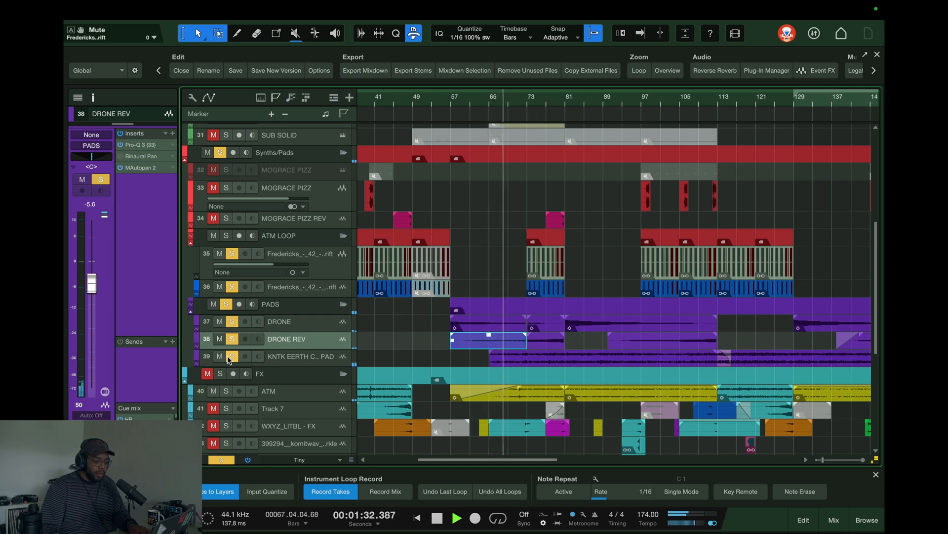
left_click(311, 356)
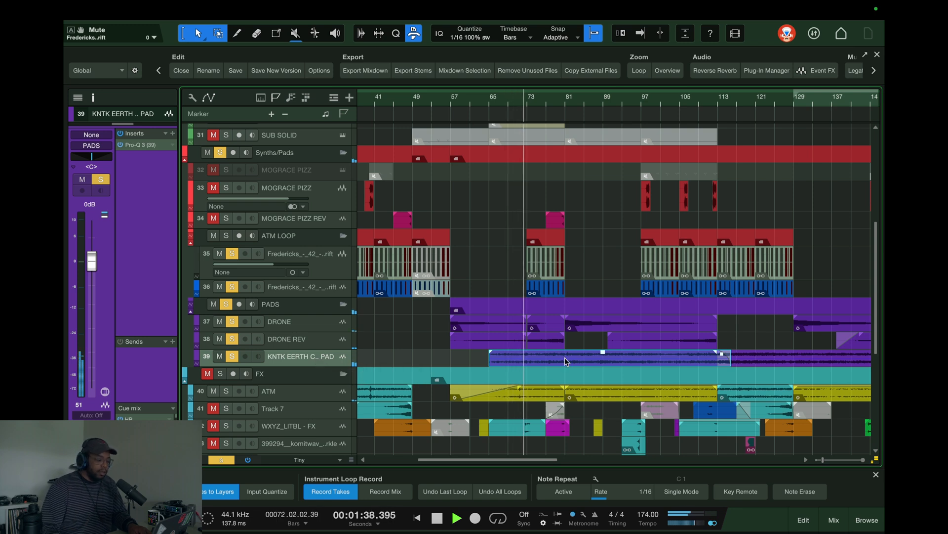
Jump the pads playback ahead to about bar 79 and select the PADS folder to show its channel effects.
left_click(558, 98)
scroll(557, 97, "down", 1)
scroll(557, 99, "down", 1)
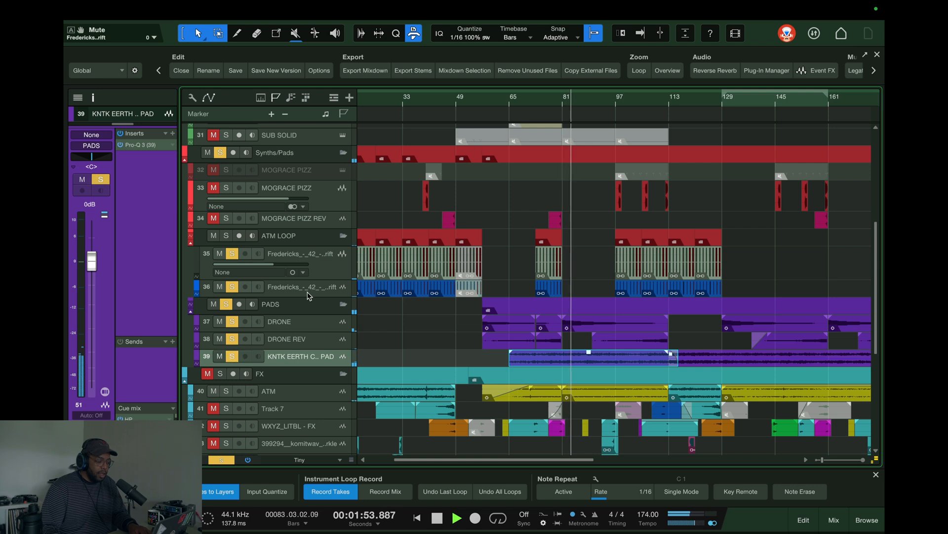
left_click(292, 304)
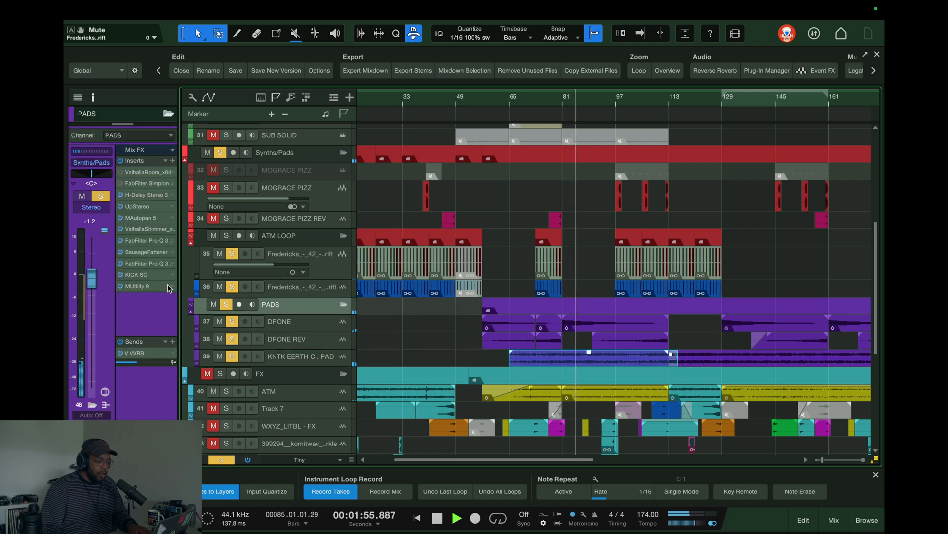
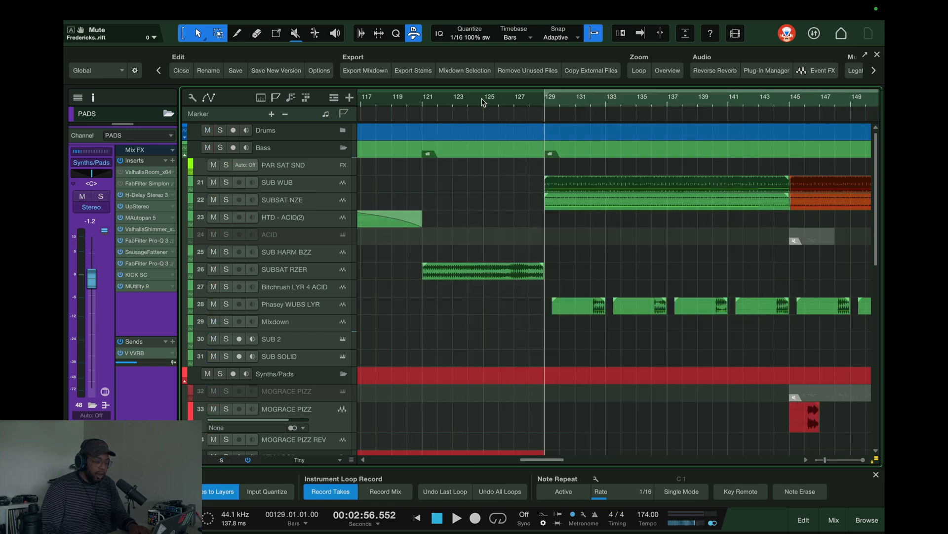
Play the full mix from bar 125 through the bar 129 section change, and stop playback.
left_click(483, 102)
key("space")
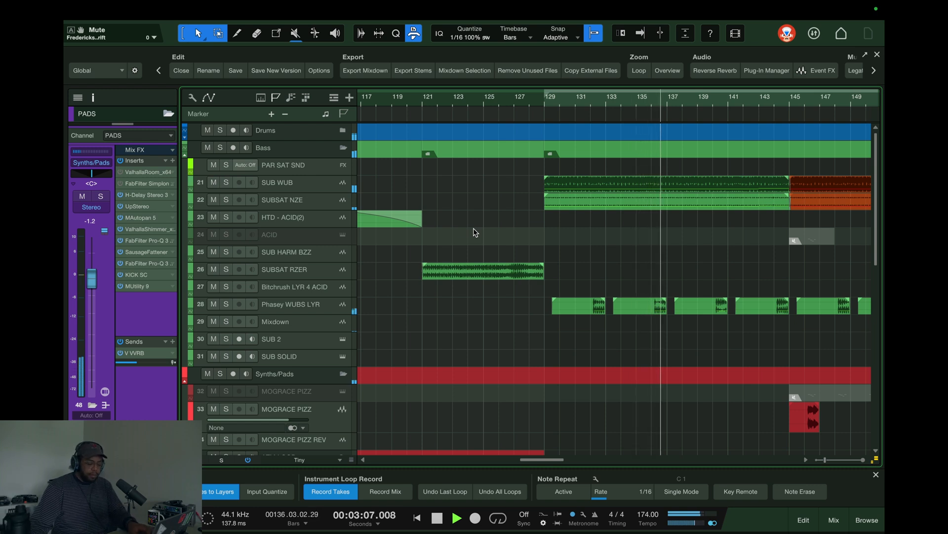
key("space")
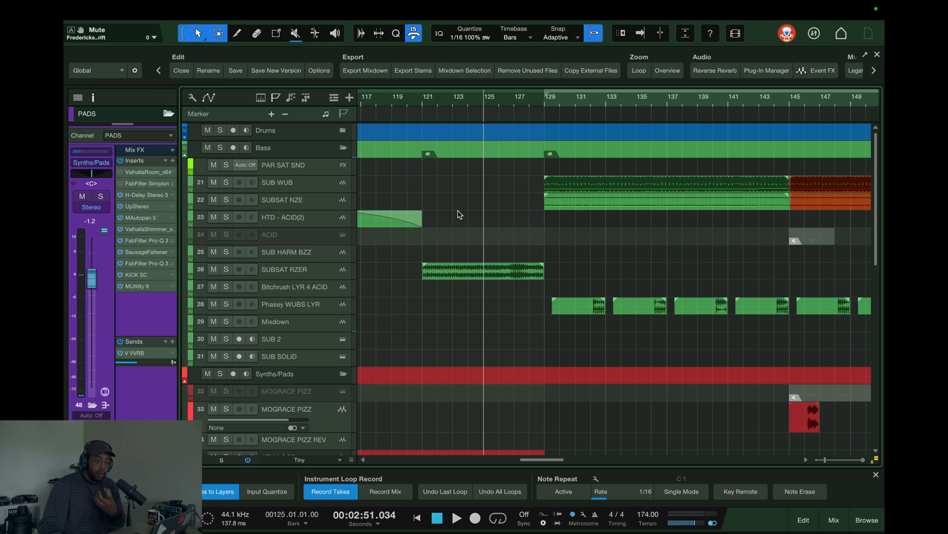
Solo SUB WUB and SUBSAT NZE, play from bar 129, add Phasey WUBS LYR to the solo, and stop playback.
left_click(547, 107)
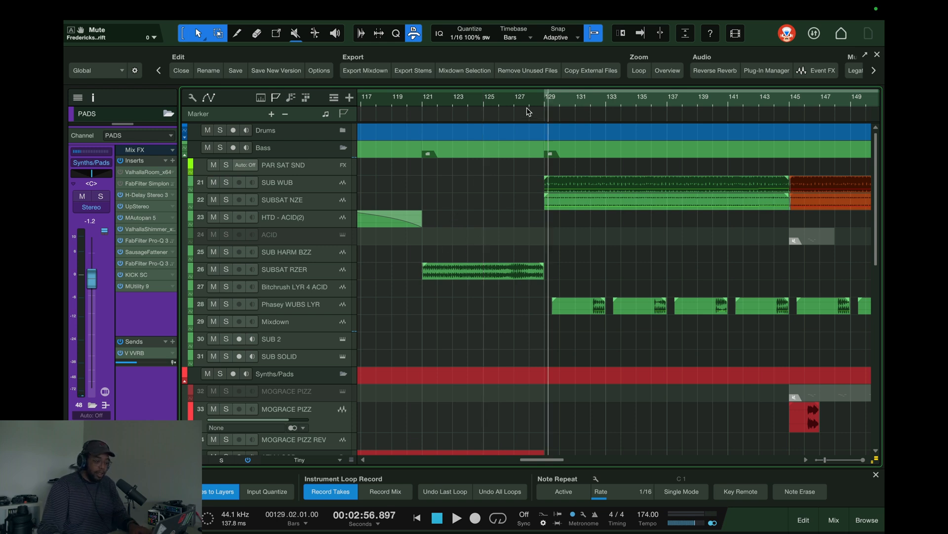
left_click(546, 104)
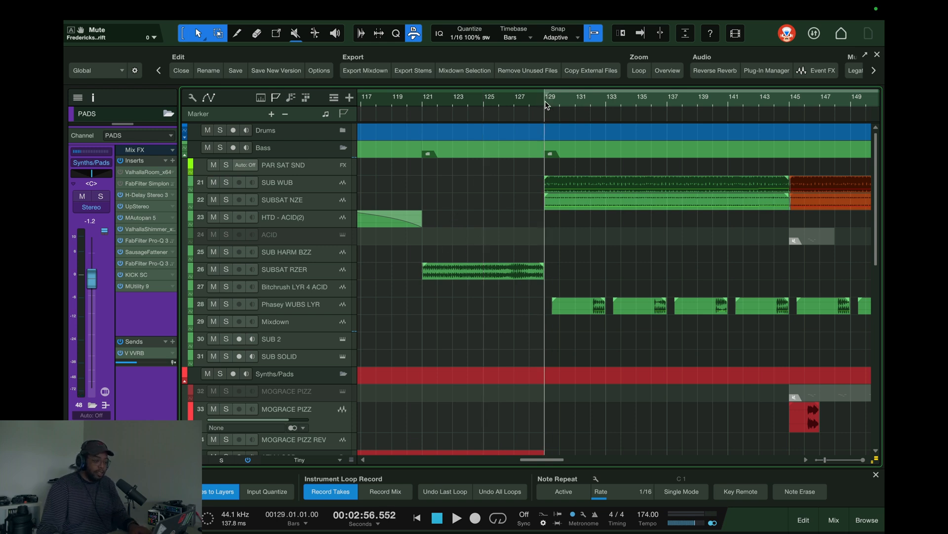
left_click(221, 148)
left_click(226, 182)
left_click(228, 197)
key("space")
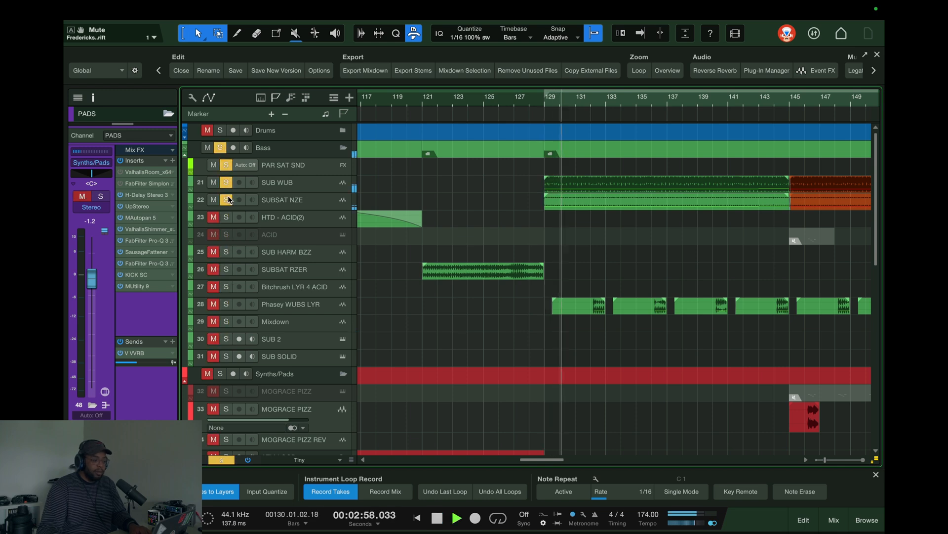
left_click(226, 304)
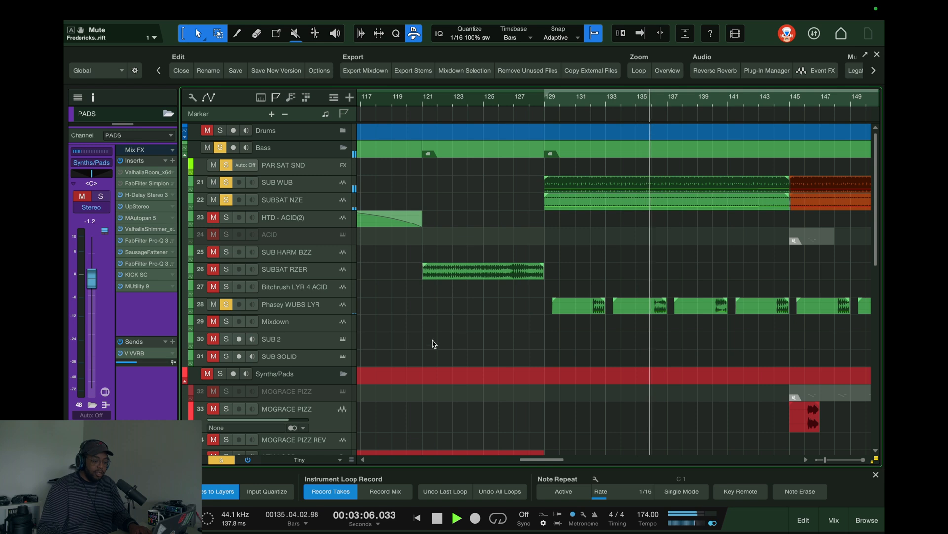
scroll(454, 308, "down", 6)
scroll(454, 308, "down", 7)
key("space")
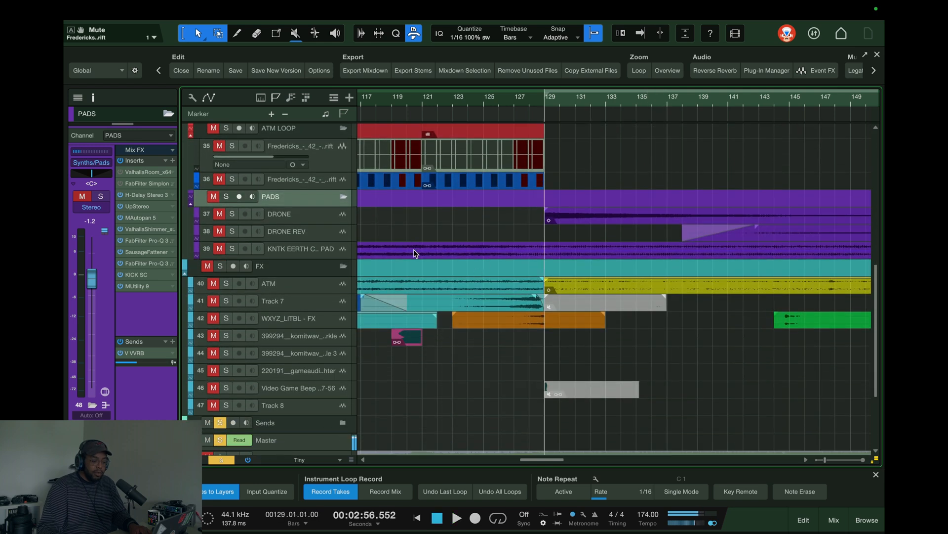
Play the soloed bass layers together with the KNTK EERTH choir pad from bar 129 and look over the section's tracks.
scroll(550, 207, "up", 11)
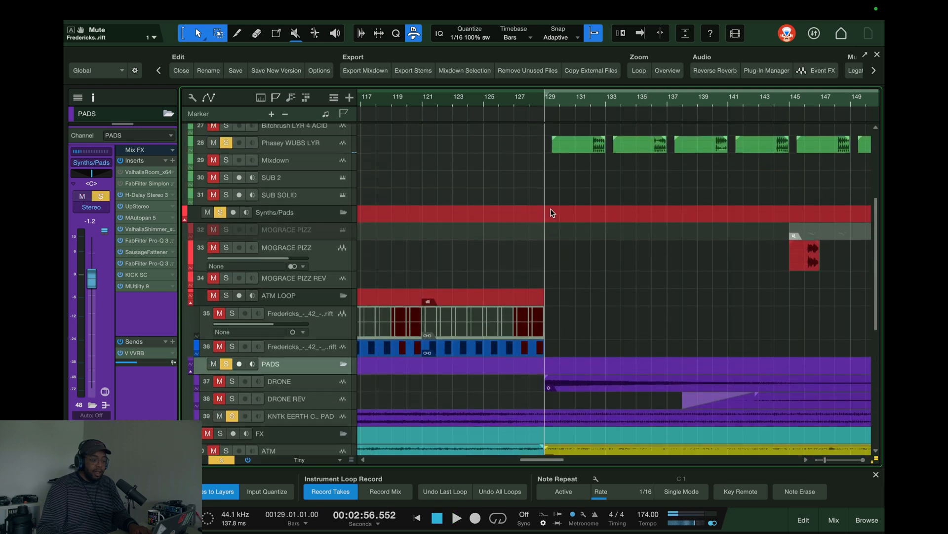
key("space")
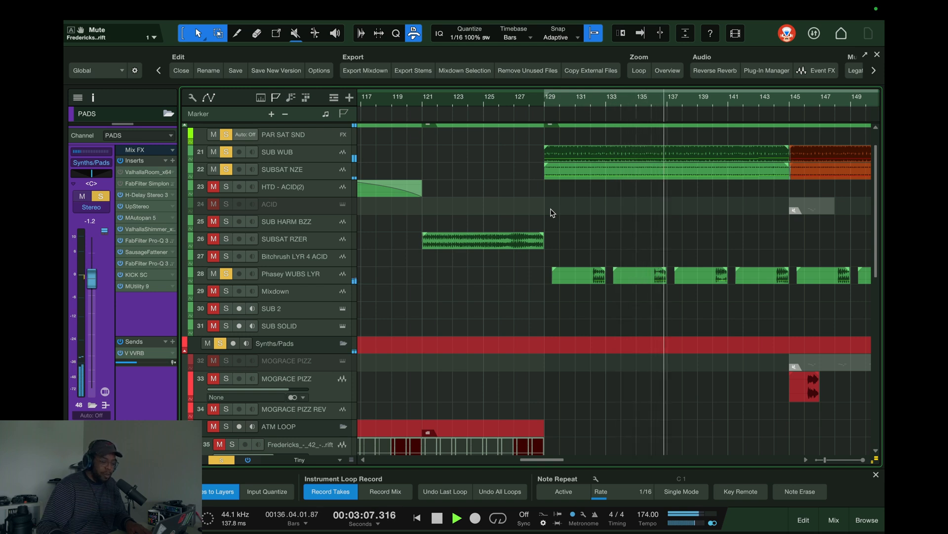
scroll(553, 198, "down", 5)
scroll(554, 192, "down", 3)
scroll(550, 193, "up", 4)
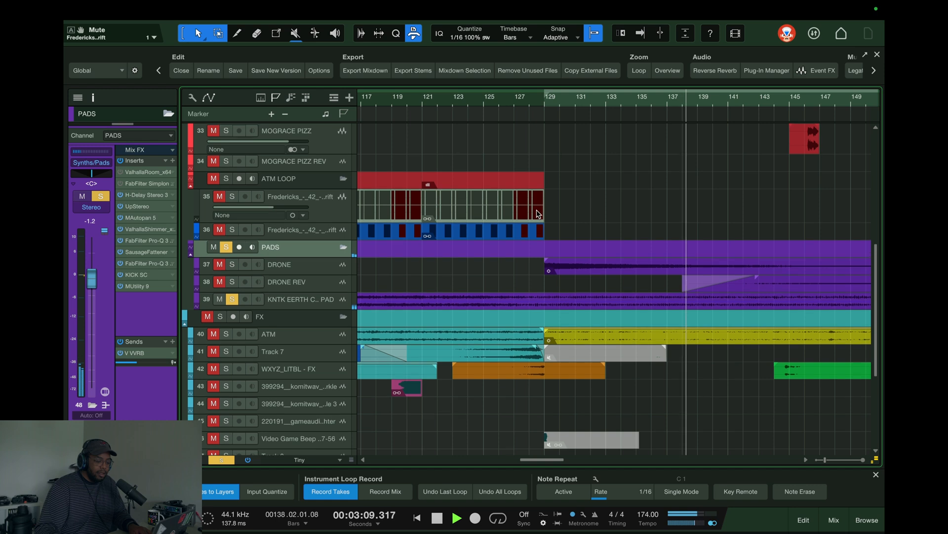
scroll(538, 103, "down", 2)
scroll(537, 105, "down", 2)
scroll(543, 232, "up", 5)
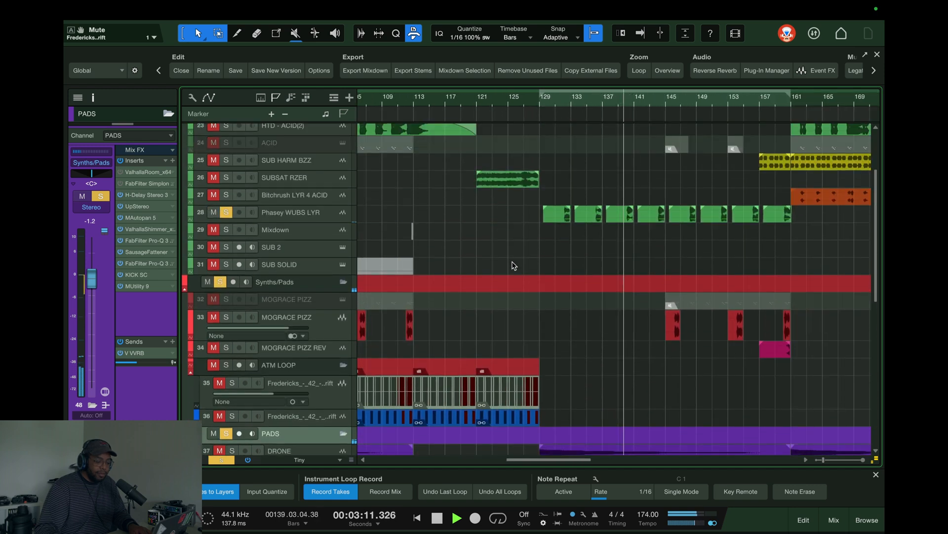
Add MOGRACE PIZZ (33), MOGRACE PIZZ REV and the ATM LOOP folder to the solo during playback.
left_click(225, 357)
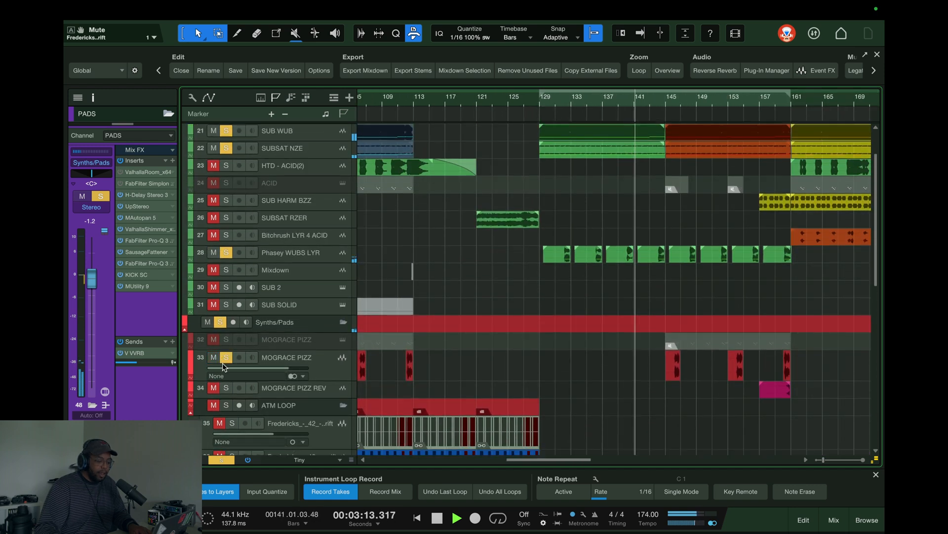
left_click(226, 389)
left_click(226, 405)
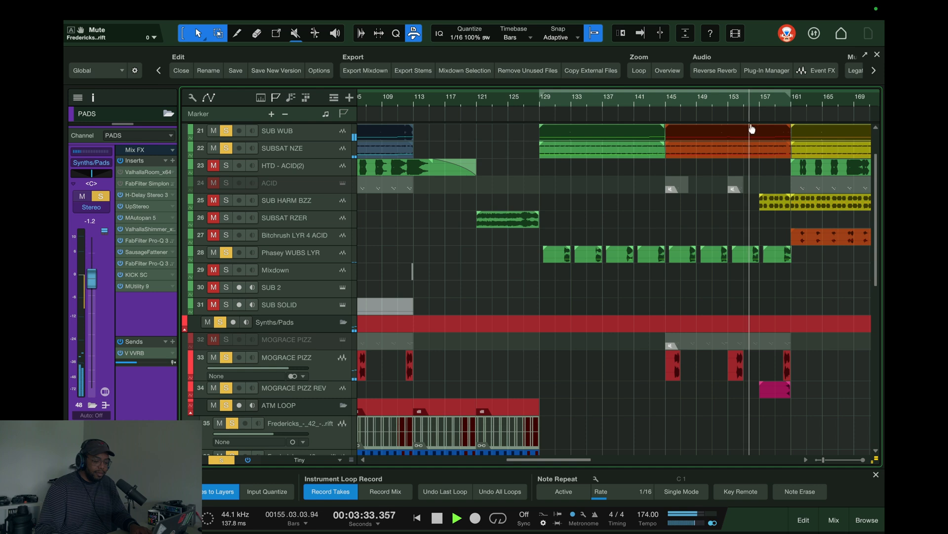
Add HTD - ACID(2), ACID and SUB HARM BZZ to the solo, extend it to the whole Bass folder, and stop playback.
left_click_drag(232, 201, 231, 160)
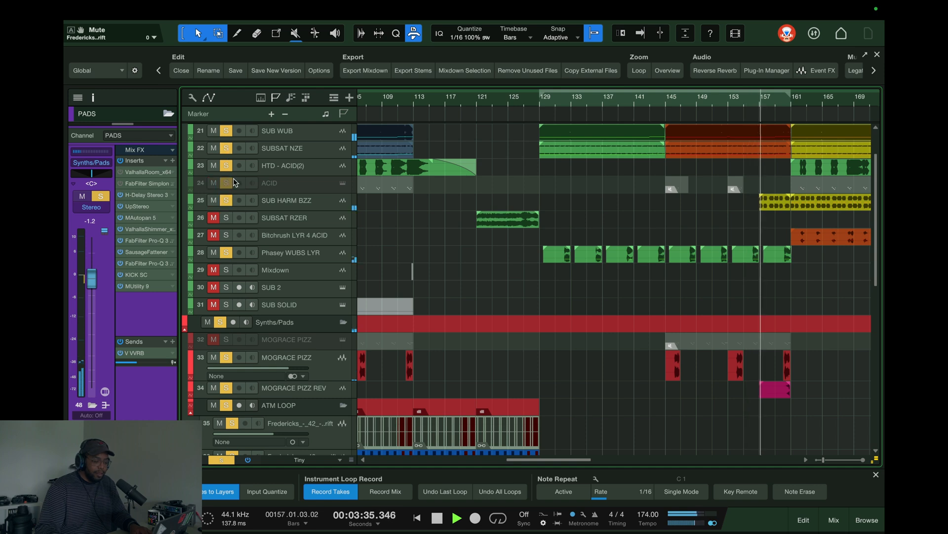
scroll(232, 231, "up", 3)
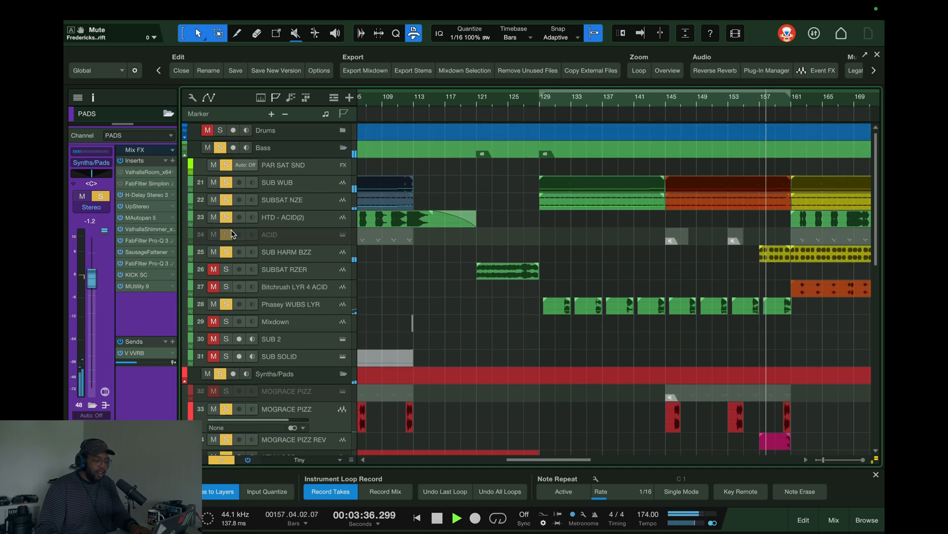
left_click(220, 147)
left_click(220, 147)
scroll(430, 252, "down", 8)
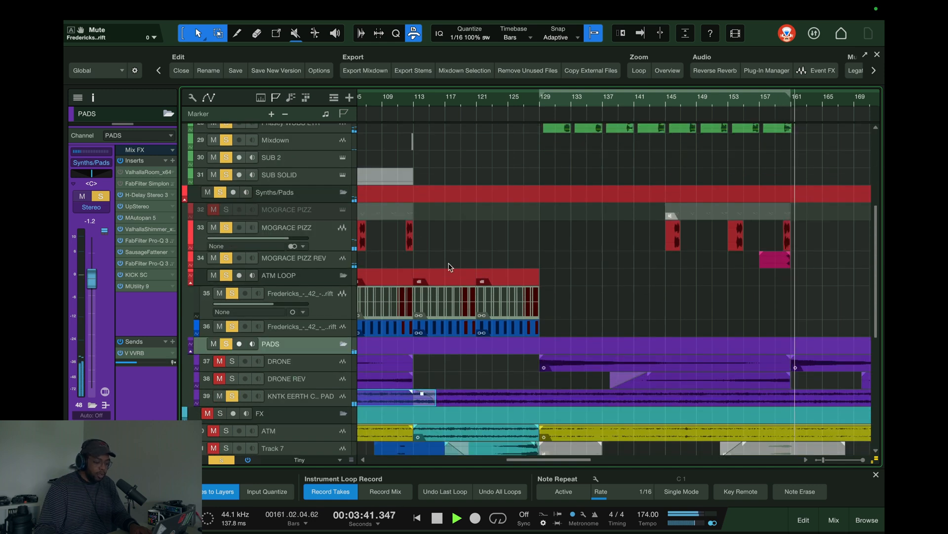
scroll(523, 274, "down", 3)
key("space")
scroll(572, 226, "up", 3)
scroll(572, 227, "up", 3)
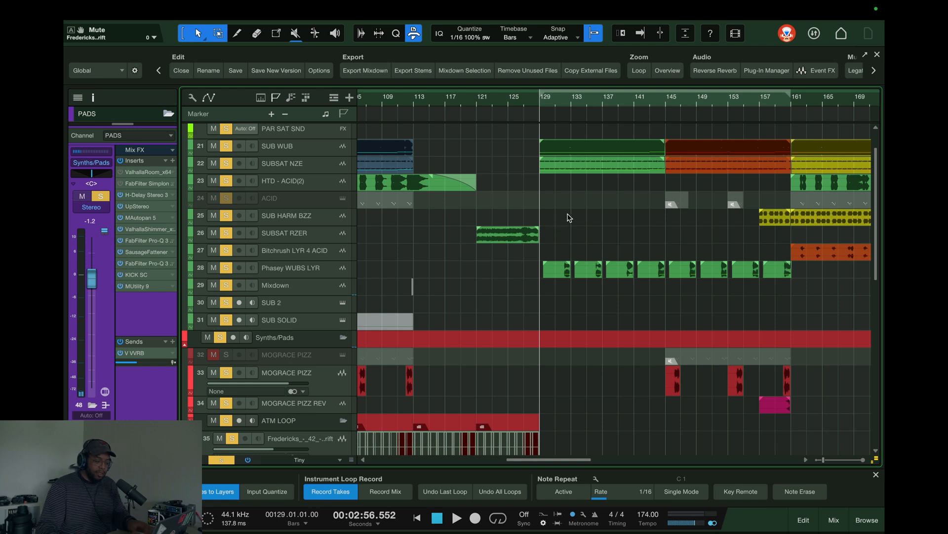
Reduce all tracks to the Overview height and clear every solo in the project.
key("shift+z")
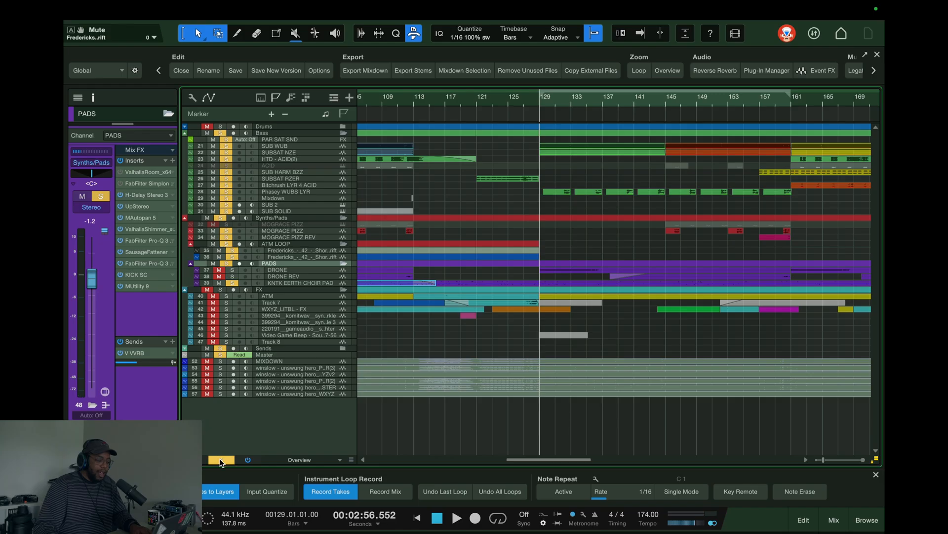
left_click(221, 460)
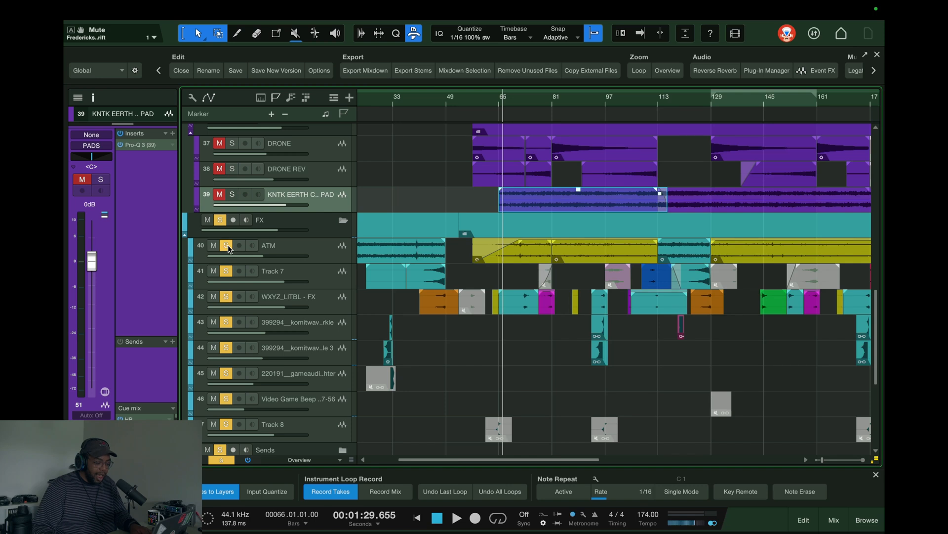
Solo only the ATM track (40), play from bar 66, add FX tracks 41 to 44, and jump ahead to about bar 95.
left_click(227, 245, "super")
key("space")
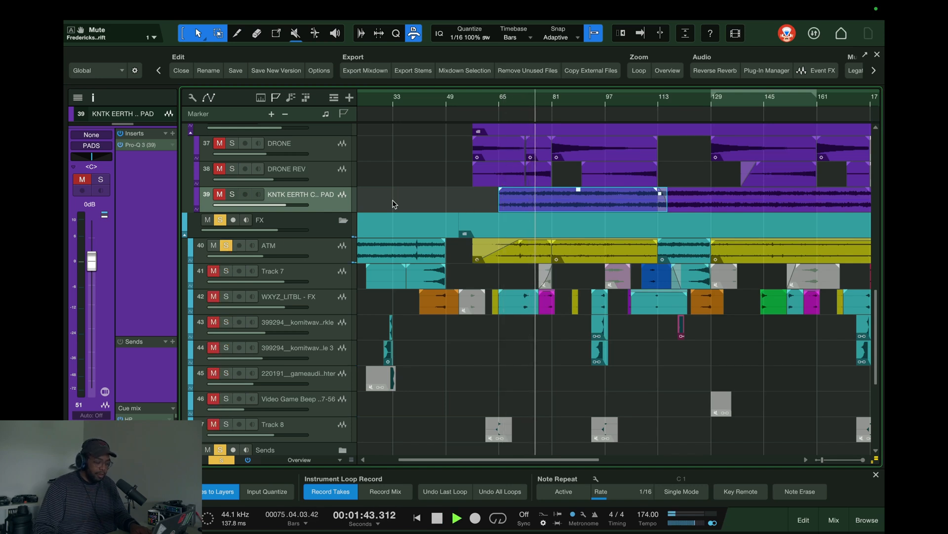
left_click(226, 271)
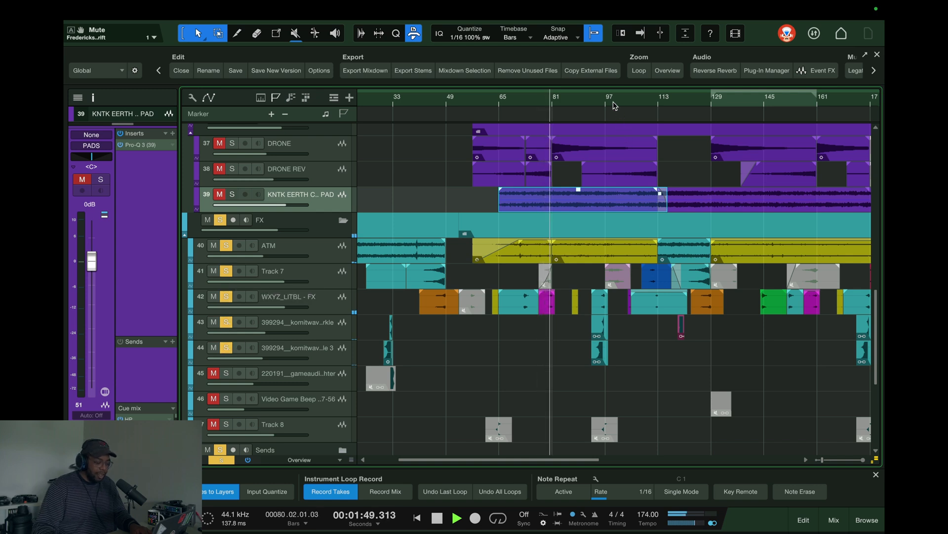
scroll(611, 103, "up", 8)
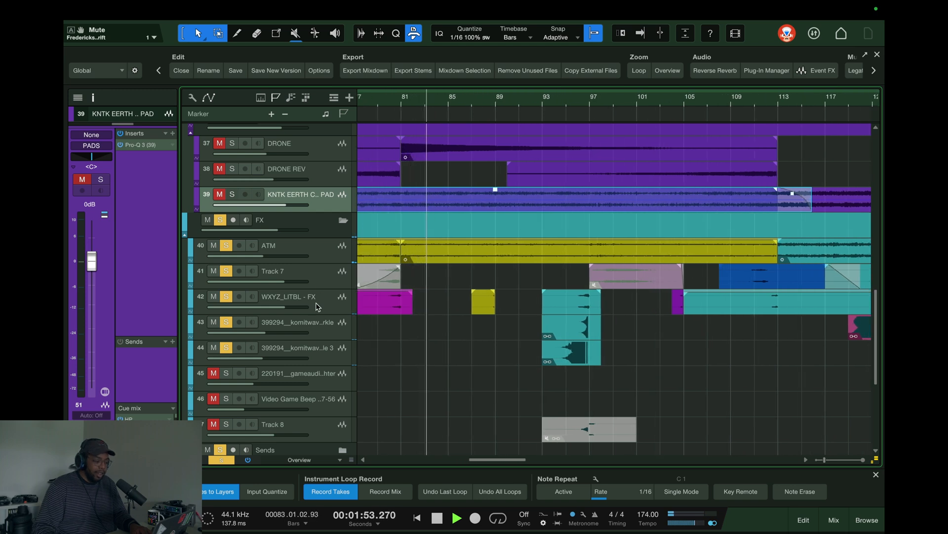
left_click(569, 103)
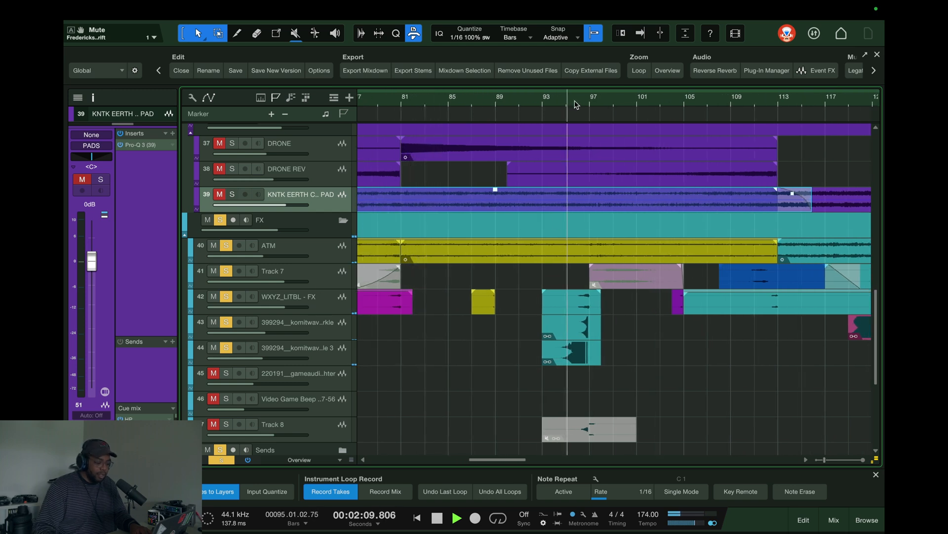
Audition the soloed FX layer together with PADS tracks 37 to 39, jumping playback ahead to about bar 131 and to about bar 168.
scroll(579, 102, "up", 2)
scroll(580, 102, "down", 12)
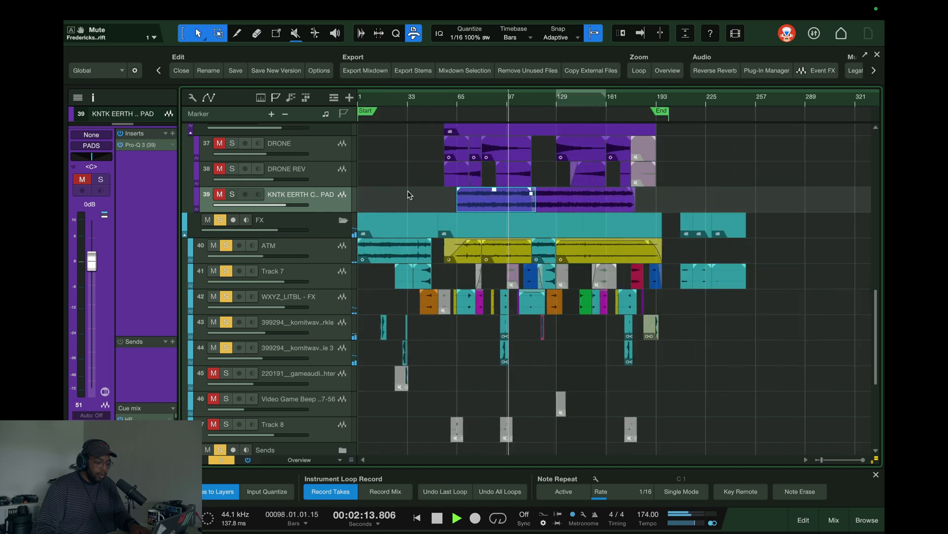
scroll(265, 233, "up", 4)
scroll(447, 262, "down", 5)
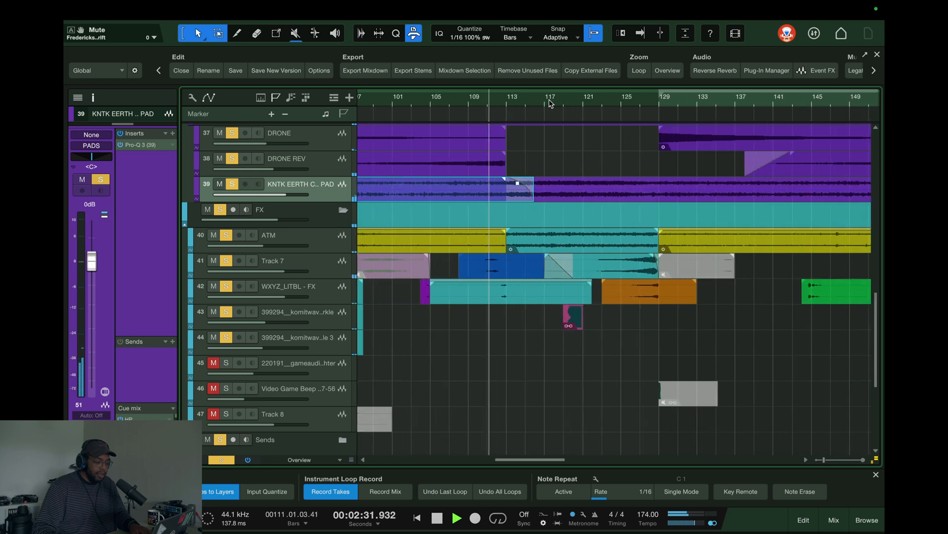
scroll(543, 103, "down", 5)
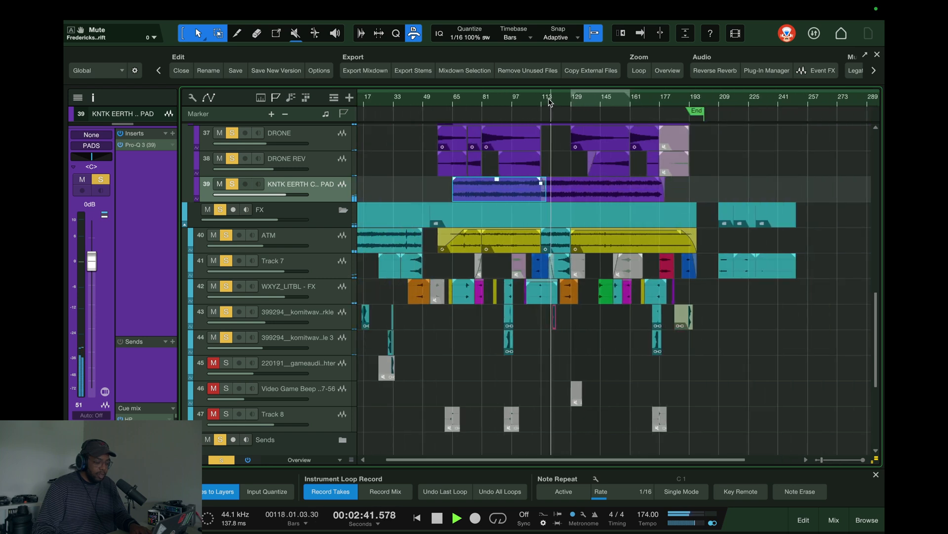
left_click(576, 105)
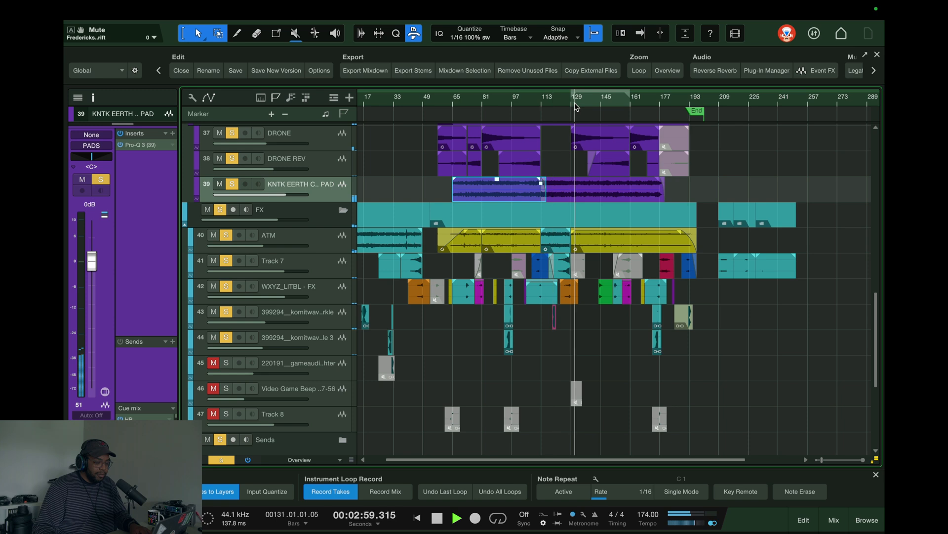
left_click(644, 103)
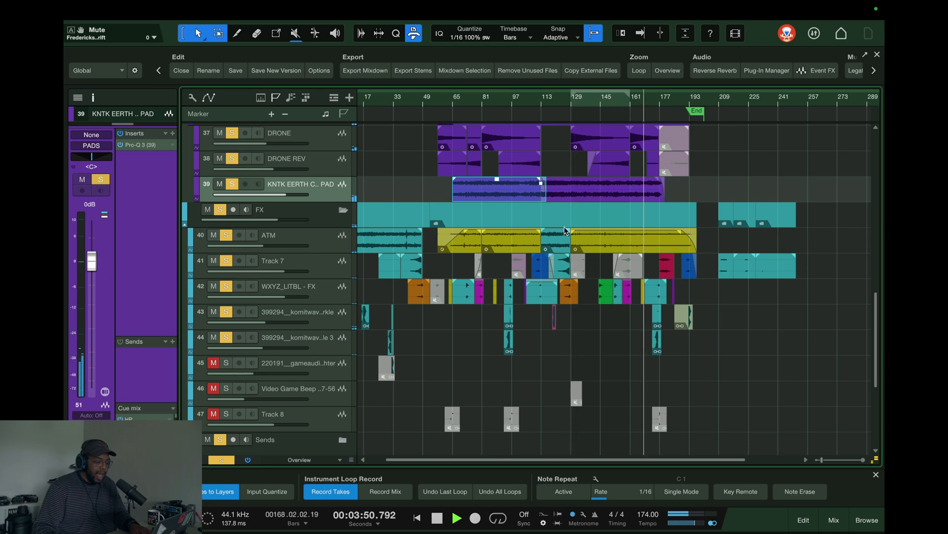
Reduce all tracks to the Minimal height and clear every solo in the project.
scroll(568, 229, "down", 5)
scroll(567, 225, "up", 2)
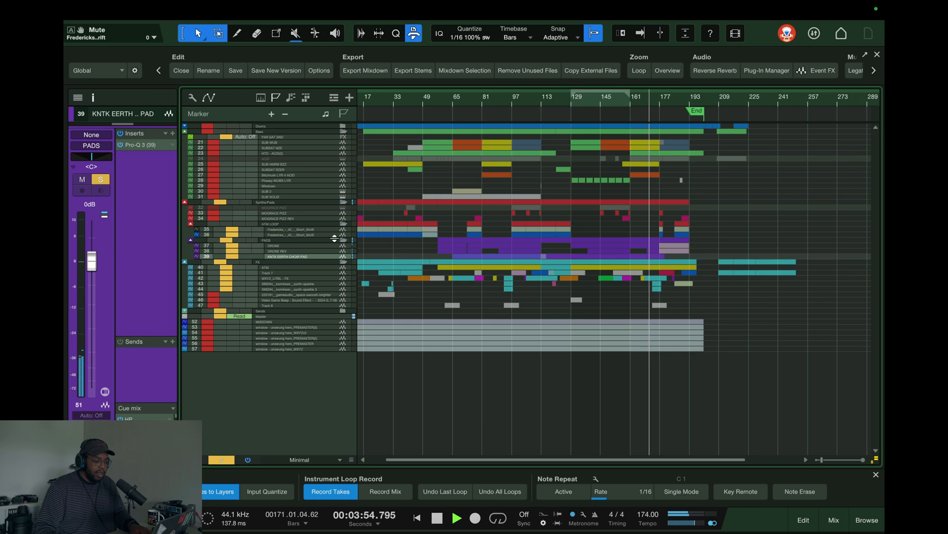
left_click(220, 459)
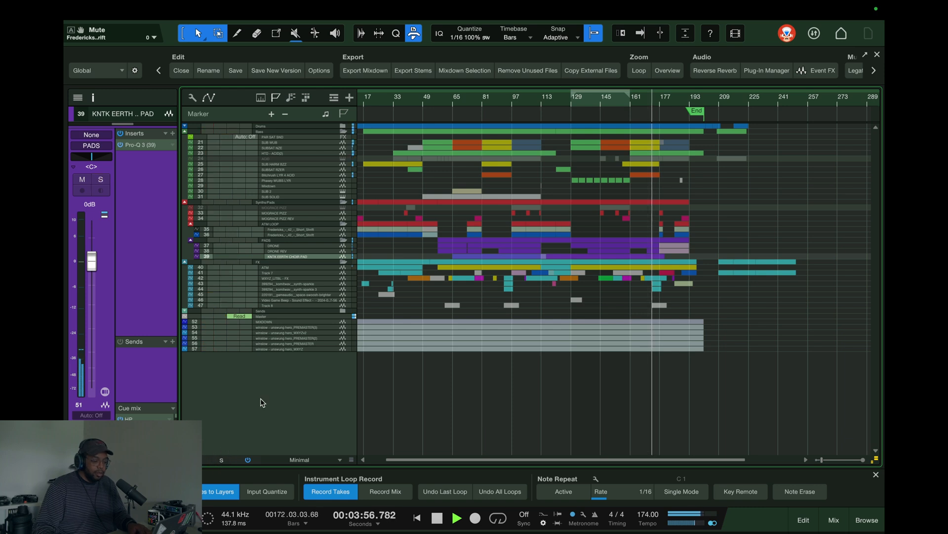